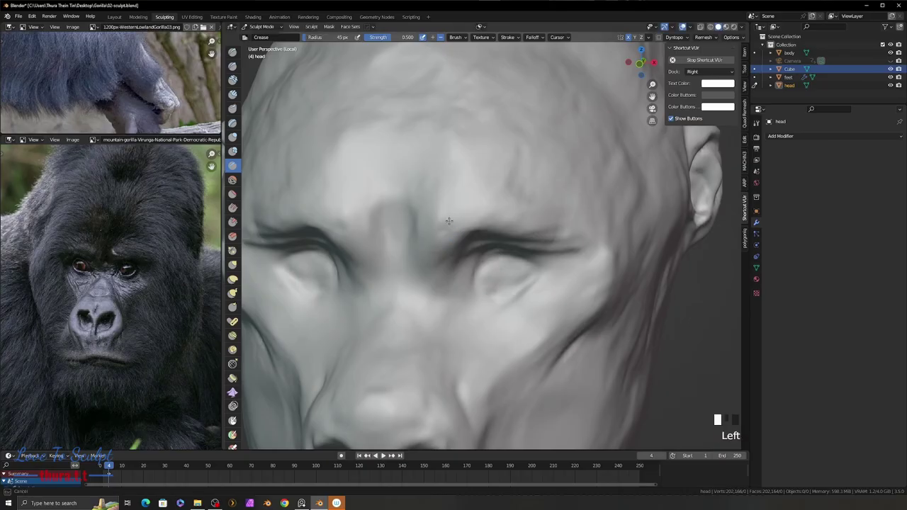
Undo the last brow crease strokes, then smooth the brow area with Clay Strips
key("ctrl+z")
key("c")
mouse_move(454, 227)
middle_mouse_down("ctrl")
mouse_move(425, 182)
mouse_move(489, 223)
middle_mouse_up("ctrl")
key("f")
left_click_drag(489, 223, 493, 223, "shift")
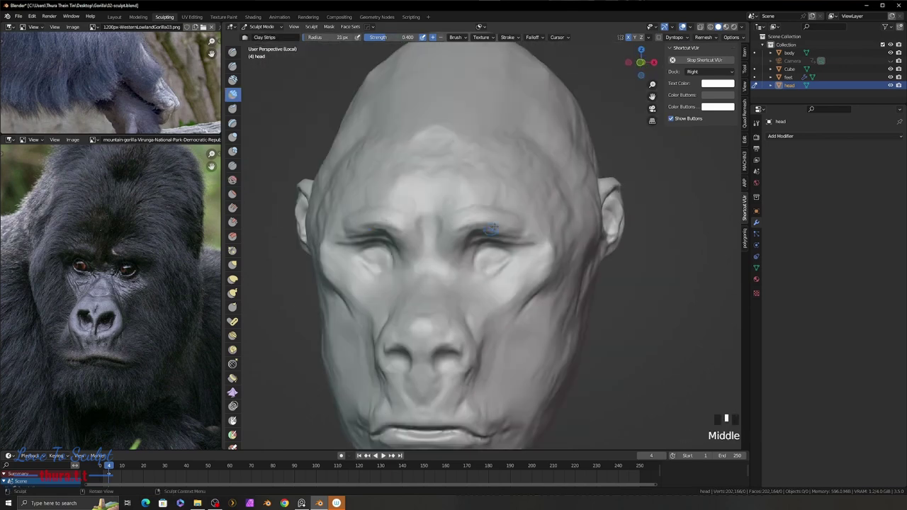
middle_click_drag(493, 223, 450, 243)
Add clay to the brow and cheek, resizing the brush to 78 px
left_click(450, 244)
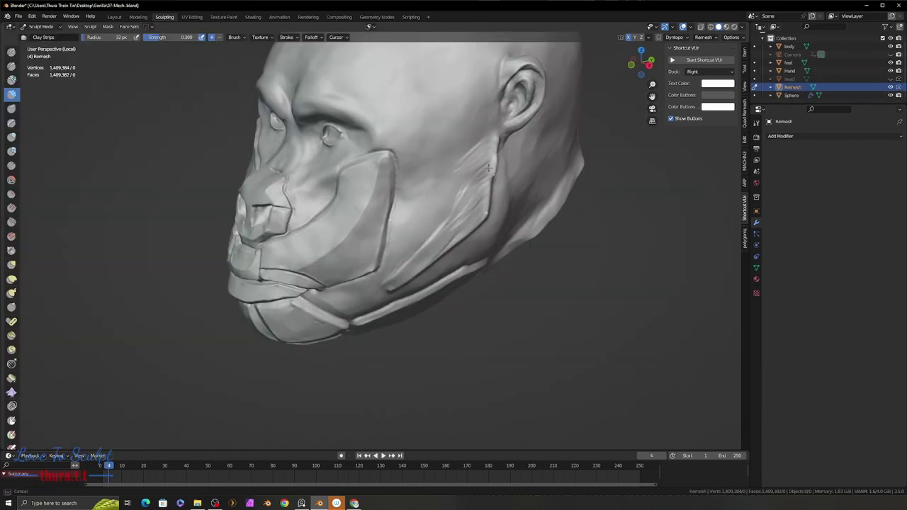
middle_click_drag(489, 167, 450, 179)
key("g")
mouse_move(466, 216)
middle_mouse_down()
mouse_move(488, 186)
mouse_move(440, 250)
mouse_move(507, 167)
mouse_move(536, 158)
mouse_move(459, 247)
mouse_move(409, 249)
mouse_move(431, 263)
middle_mouse_up()
key("c")
key("g")
key("f")
left_click(516, 154)
Switch to the Crease brush and orbit to line up the cheek-plate ridge
key("shift+c")
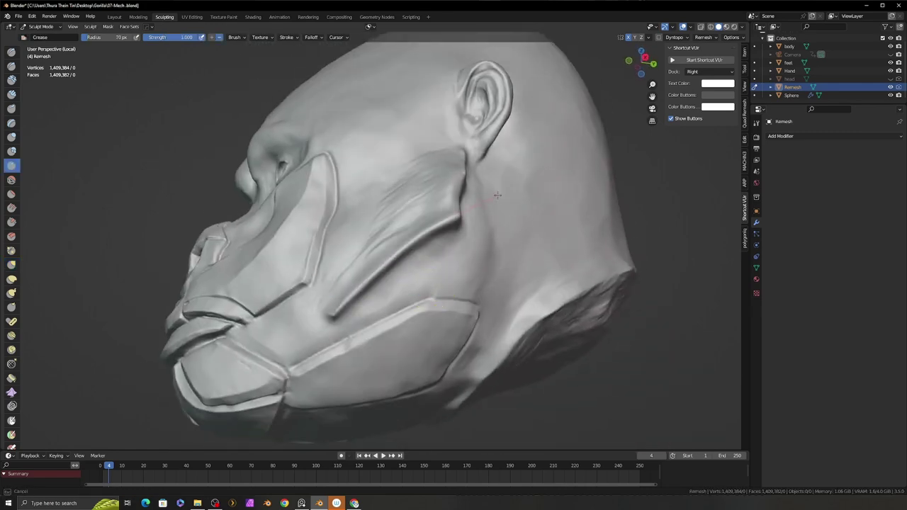
middle_click_drag(474, 212, 321, 285)
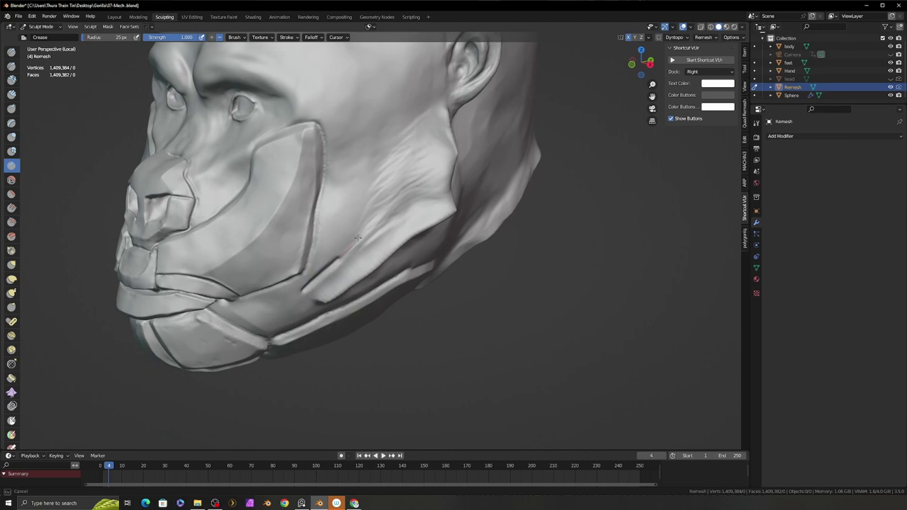
middle_click_drag(362, 223, 327, 256)
key("c")
middle_click_drag(353, 214, 428, 103)
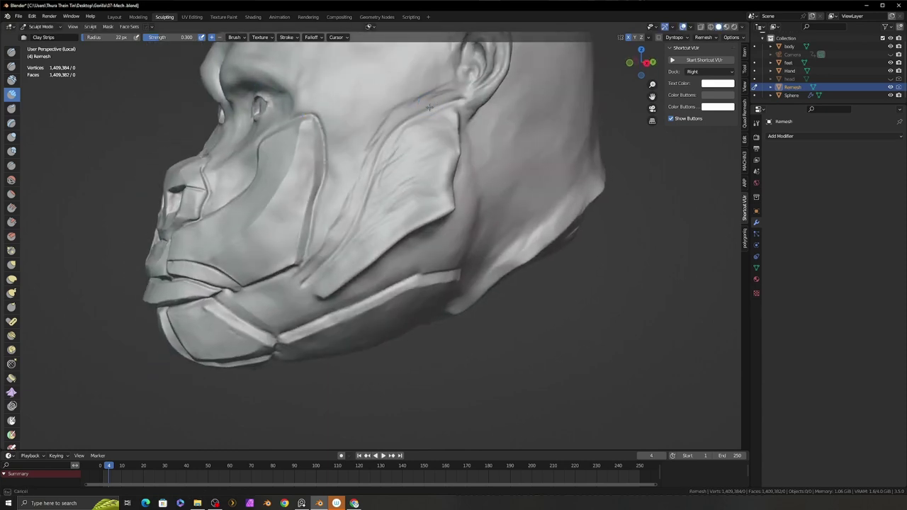
scroll(454, 97, "up", 3)
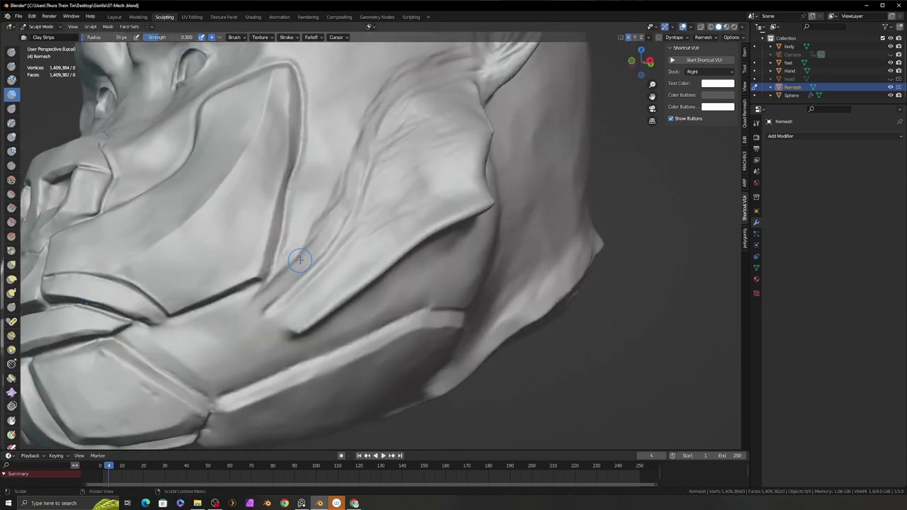
key("shift+c")
middle_click_drag(300, 260, 370, 152)
Finish the cheek crease, then replace the scene contents with a smooth-shaded UV sphere
left_click_drag(370, 152, 283, 295)
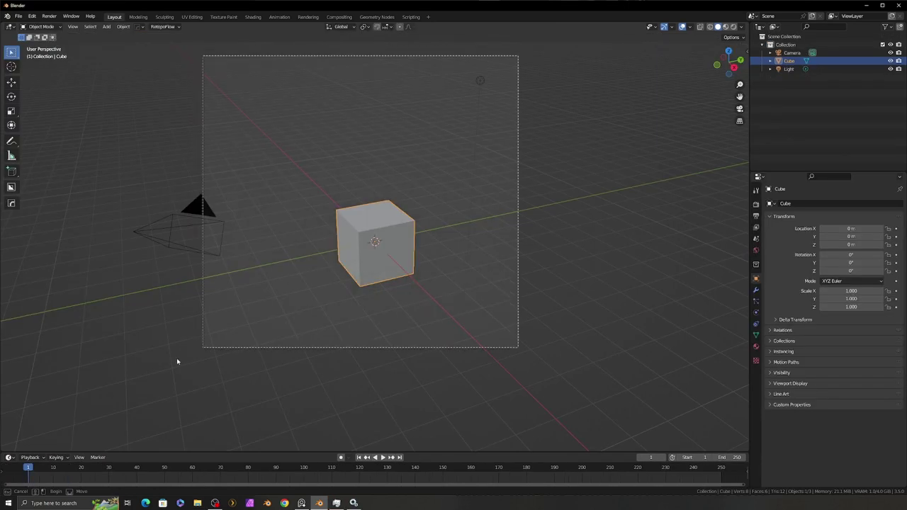
key("a")
key("Delete")
key("shift+a")
mouse_move(388, 223)
left_click(448, 248)
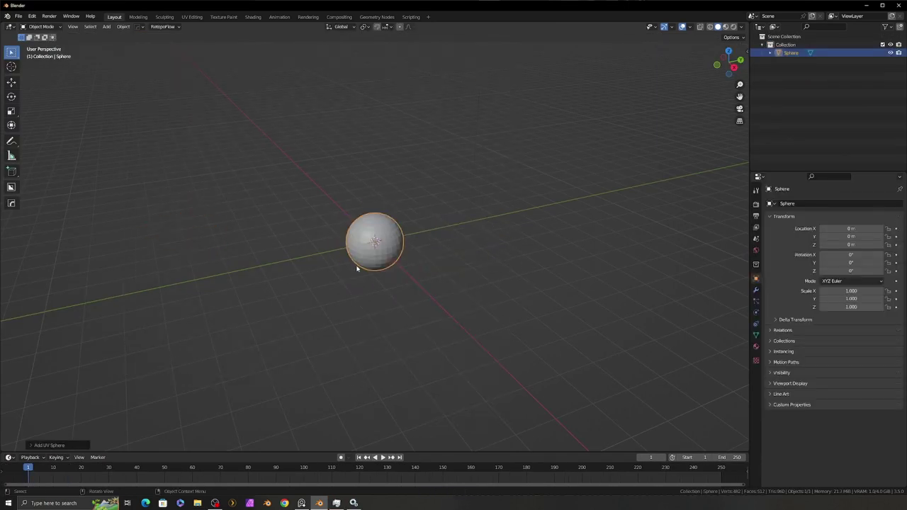
right_click(362, 245)
left_click(368, 246)
In the Sculpting workspace, try Multiresolution subdivision, then remove it and return to Sculpt Mode
left_click(164, 16)
key("ctrl+2")
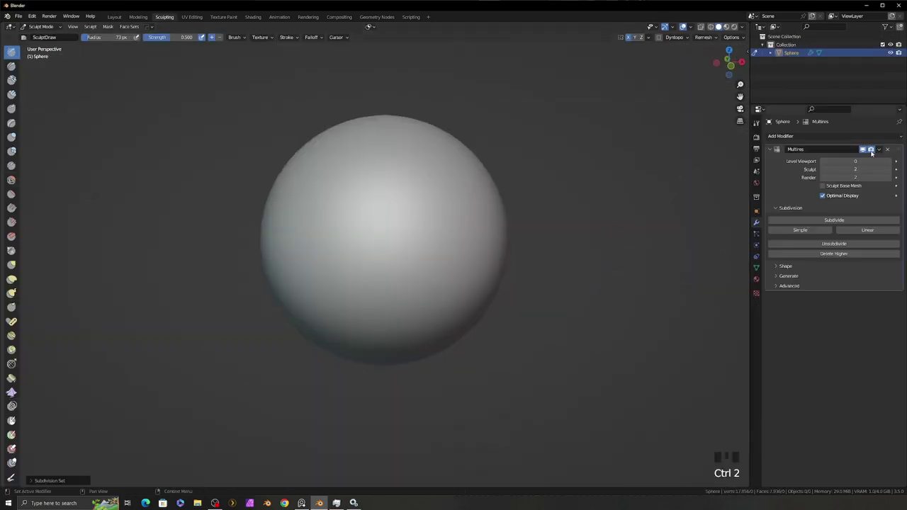
left_click(41, 27)
left_click(42, 37)
left_click(850, 220)
left_click(849, 220)
left_click(888, 149)
left_click(41, 26)
left_click(42, 53)
Remesh the sphere at 0.0171 m voxel size and pick Clay Strips
key("r")
left_click(345, 266)
mouse_move(506, 223)
middle_mouse_down("ctrl")
mouse_move(522, 203)
mouse_move(555, 231)
mouse_move(461, 227)
mouse_move(520, 248)
middle_mouse_up("ctrl")
key("2")
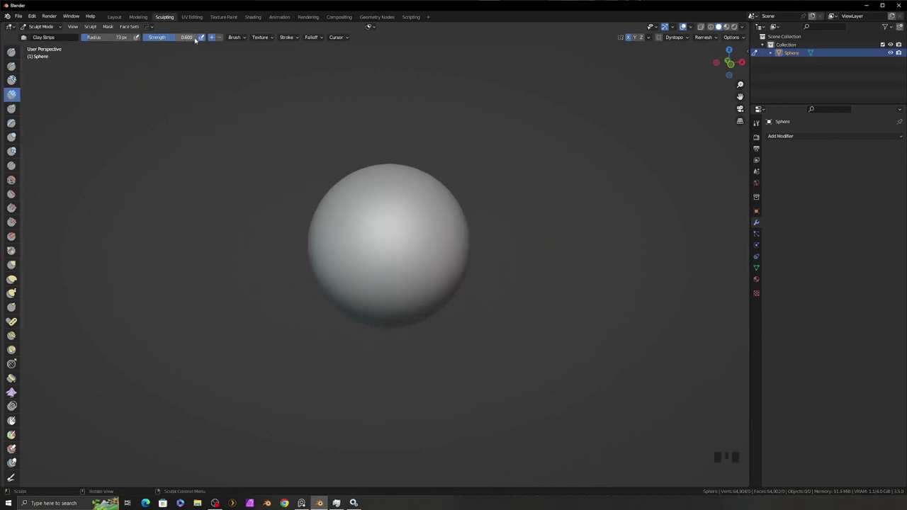
Give the Clay Strips brush a sharper falloff preset and 0.400 strength
right_click(317, 183)
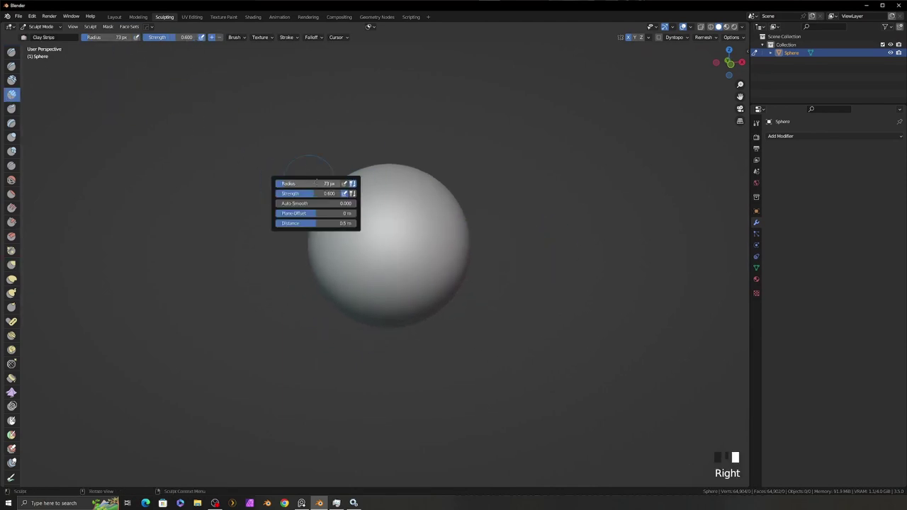
left_click(243, 40)
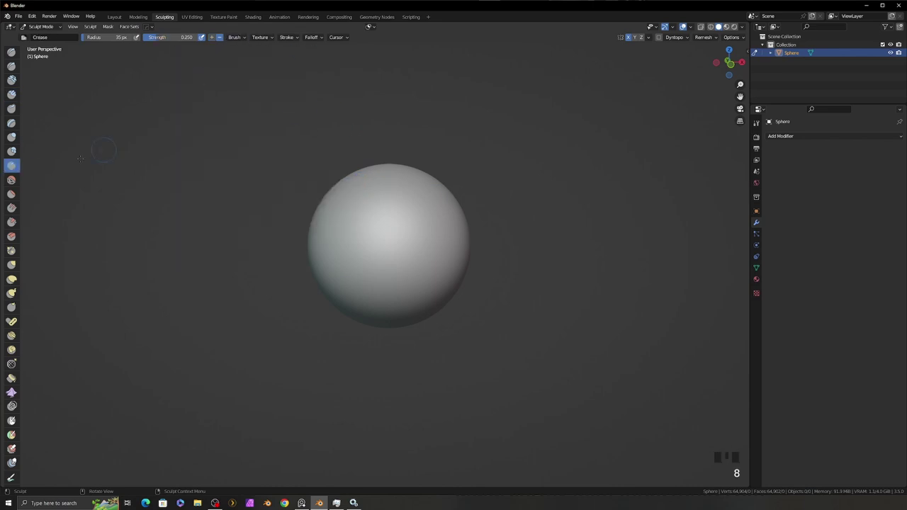
left_click(311, 36)
left_click(315, 53)
left_click(309, 124)
key("shift+f")
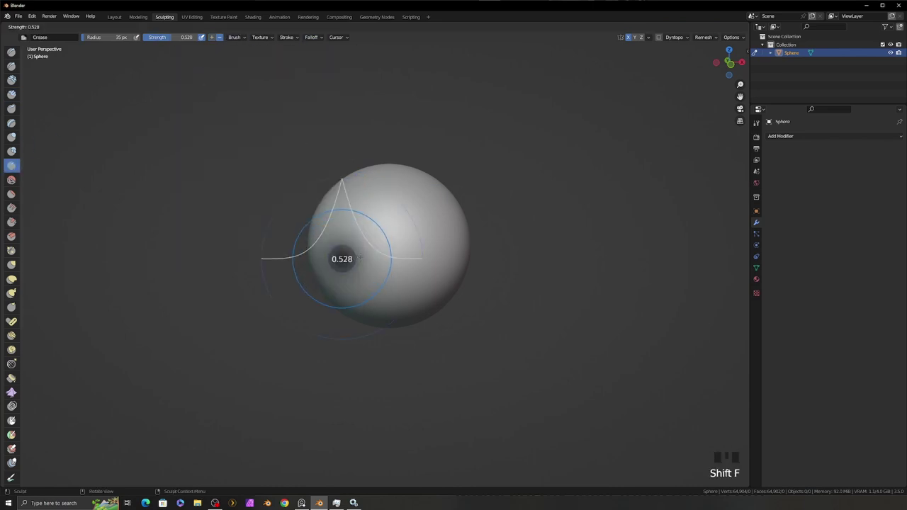
key("Escape")
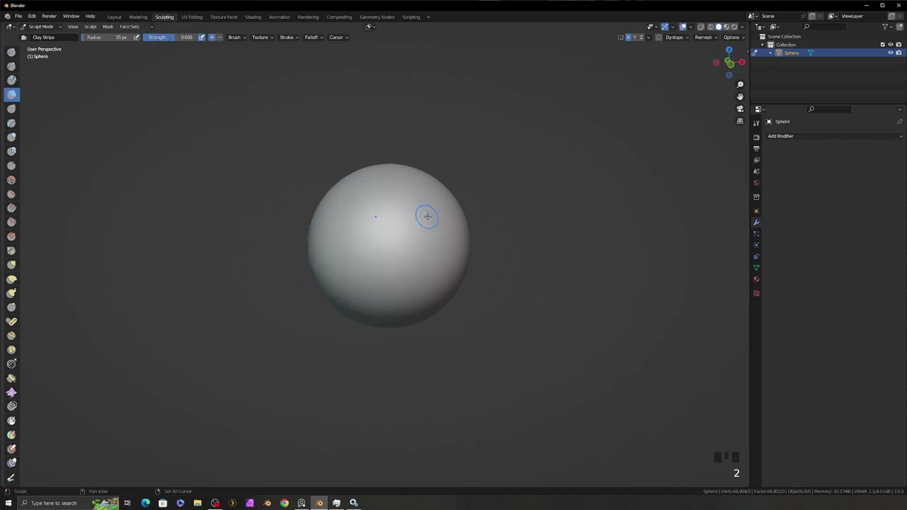
key("shift+f")
left_click(427, 220)
middle_click_drag(421, 223, 421, 195, "shift")
Stretch the sphere into an elongated head with the Grab brush
key("g")
mouse_move(472, 253)
left_mouse_down()
mouse_move(391, 321)
mouse_move(463, 293)
mouse_move(430, 300)
mouse_move(456, 172)
mouse_move(453, 231)
left_mouse_up()
middle_click_drag(454, 230, 511, 203)
mouse_move(510, 203)
left_mouse_down()
mouse_move(307, 148)
mouse_move(304, 216)
mouse_move(301, 151)
mouse_move(310, 257)
mouse_move(415, 324)
mouse_move(425, 305)
left_mouse_up()
middle_click_drag(425, 305, 470, 268)
left_click_drag(469, 267, 506, 192)
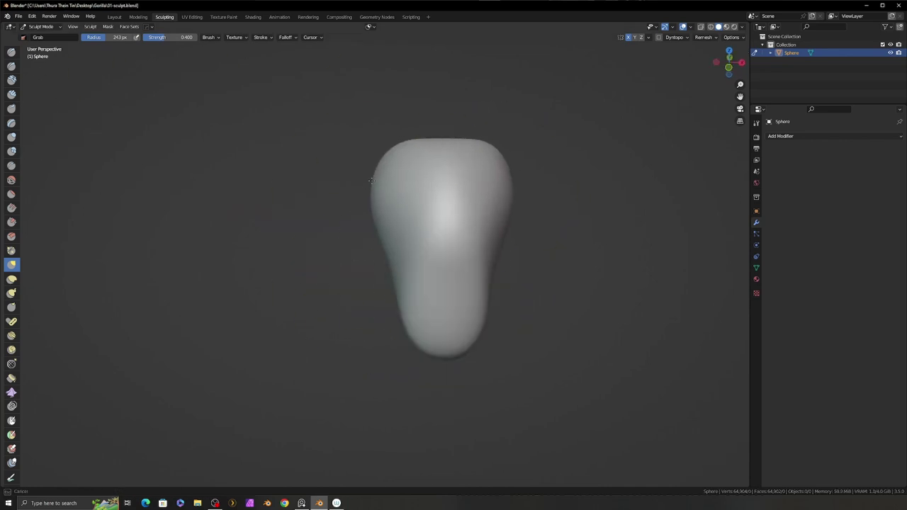
mouse_move(340, 212)
middle_mouse_down()
mouse_move(385, 172)
mouse_move(307, 229)
middle_mouse_up()
Block in the brow, nose and mouth with Clay Strips, then set strength to 0.500
mouse_move(320, 225)
left_mouse_down()
mouse_move(284, 244)
mouse_move(301, 259)
left_mouse_up()
mouse_move(302, 259)
middle_mouse_down()
mouse_move(319, 285)
mouse_move(347, 278)
middle_mouse_up()
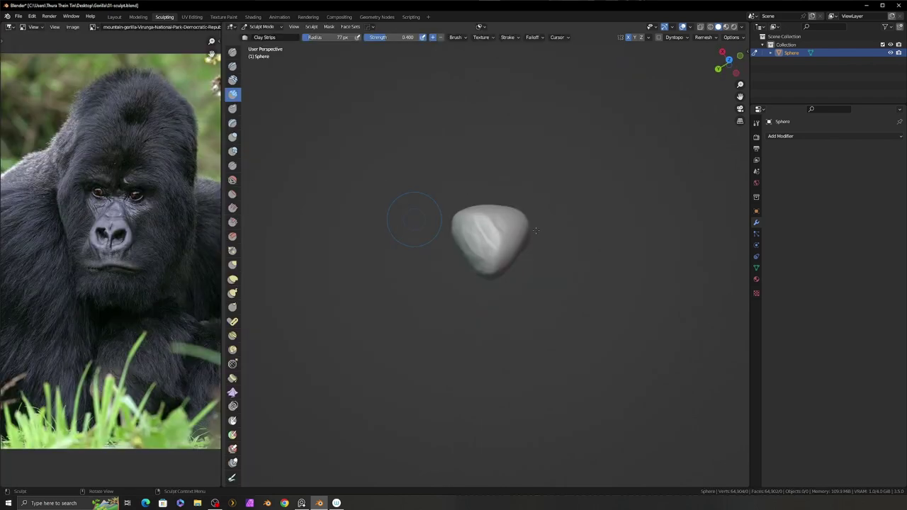
mouse_move(415, 222)
middle_mouse_down()
mouse_move(609, 255)
mouse_move(486, 239)
middle_mouse_up()
middle_click_drag(523, 300, 466, 275)
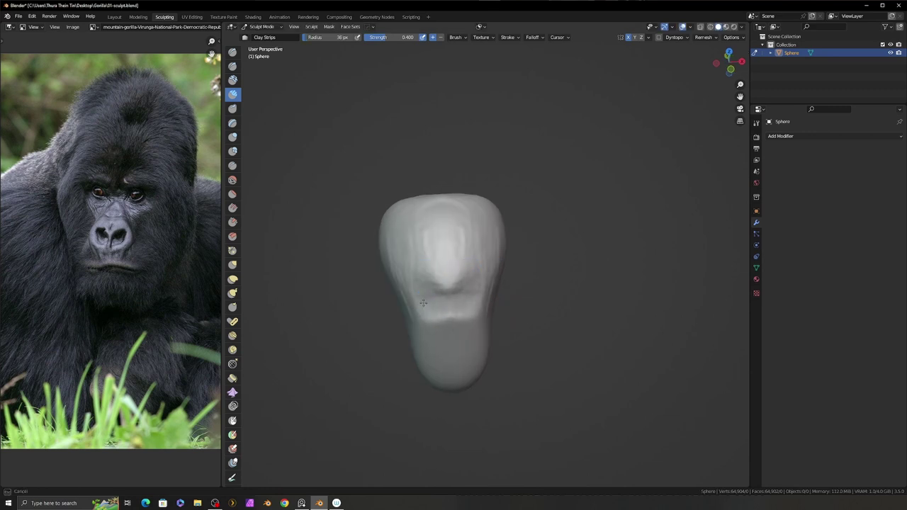
mouse_move(418, 309)
left_mouse_down()
mouse_move(424, 332)
mouse_move(423, 298)
left_mouse_up()
mouse_move(422, 297)
middle_mouse_down()
mouse_move(422, 280)
mouse_move(451, 253)
mouse_move(436, 253)
mouse_move(440, 309)
mouse_move(461, 307)
mouse_move(431, 282)
mouse_move(460, 282)
mouse_move(494, 249)
mouse_move(463, 244)
mouse_move(397, 293)
mouse_move(443, 280)
mouse_move(382, 295)
mouse_move(361, 319)
mouse_move(370, 333)
mouse_move(444, 333)
mouse_move(425, 314)
mouse_move(502, 253)
mouse_move(458, 299)
mouse_move(547, 298)
middle_mouse_up()
key("shift+c")
key("c")
key("shift+f")
left_click(471, 245)
Carve and deepen a crease along the lower lip
key("shift+c")
left_click_drag(495, 283, 493, 285)
left_click_drag(492, 285, 490, 286)
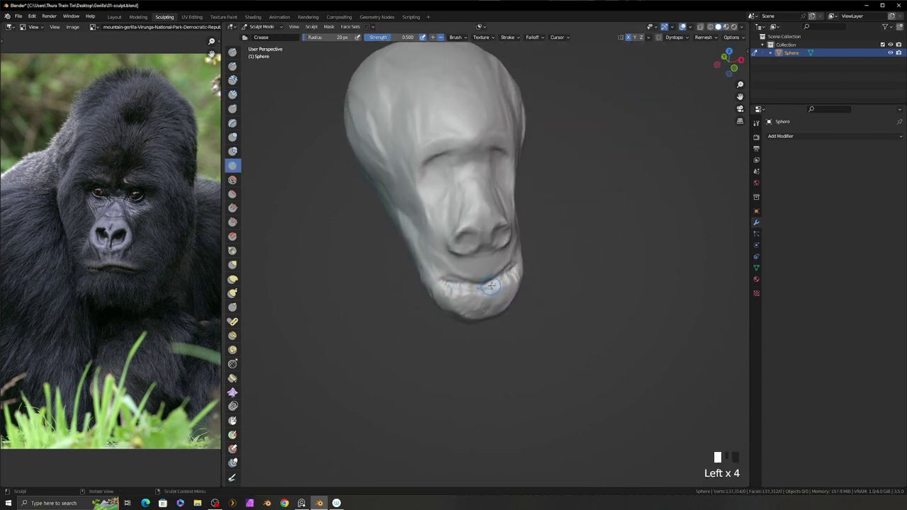
key("c")
mouse_move(505, 296)
middle_mouse_down()
mouse_move(499, 251)
mouse_move(470, 274)
mouse_move(571, 223)
middle_mouse_up()
Reshape the head's outline with a 208 px Grab brush
key("g")
left_click(560, 222)
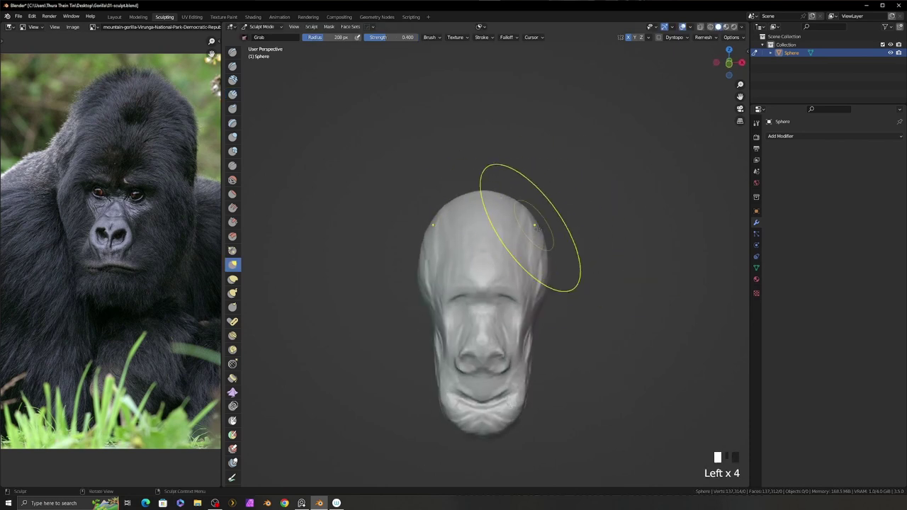
left_click_drag(544, 270, 534, 256)
mouse_move(530, 266)
middle_mouse_down()
mouse_move(557, 294)
mouse_move(499, 273)
mouse_move(513, 263)
middle_mouse_up()
Build up the face with Clay Strips strokes
left_click(232, 93)
left_click_drag(513, 263, 505, 267)
left_click_drag(505, 266, 498, 268)
left_click(496, 266)
middle_click_drag(498, 267, 434, 269)
Carve subtractive strokes into the face with a 26 px brush
key("f")
key("f")
left_click(430, 263)
left_click_drag(429, 263, 440, 276, "ctrl")
mouse_move(440, 275)
middle_mouse_down()
mouse_move(433, 360)
mouse_move(354, 357)
mouse_move(419, 275)
mouse_move(482, 284)
mouse_move(228, 224)
middle_mouse_up()
left_click(429, 324, "ctrl")
left_click(434, 333, "ctrl")
left_click(434, 340, "ctrl")
left_click(432, 360, "ctrl")
left_click(415, 358, "ctrl")
left_click(419, 275, "ctrl")
left_click(411, 278, "ctrl")
Scrape the top of the head flat with Scrape/Peaks at strength 1.000
key("f")
left_click(232, 222)
left_click_drag(439, 99, 472, 114)
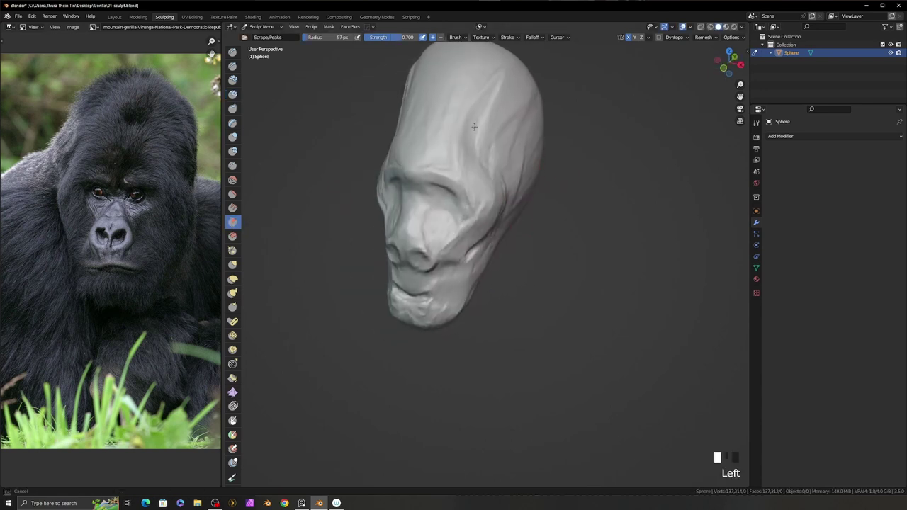
middle_click_drag(491, 134, 491, 184, "shift")
double_click(492, 184)
left_click_drag(492, 184, 494, 288)
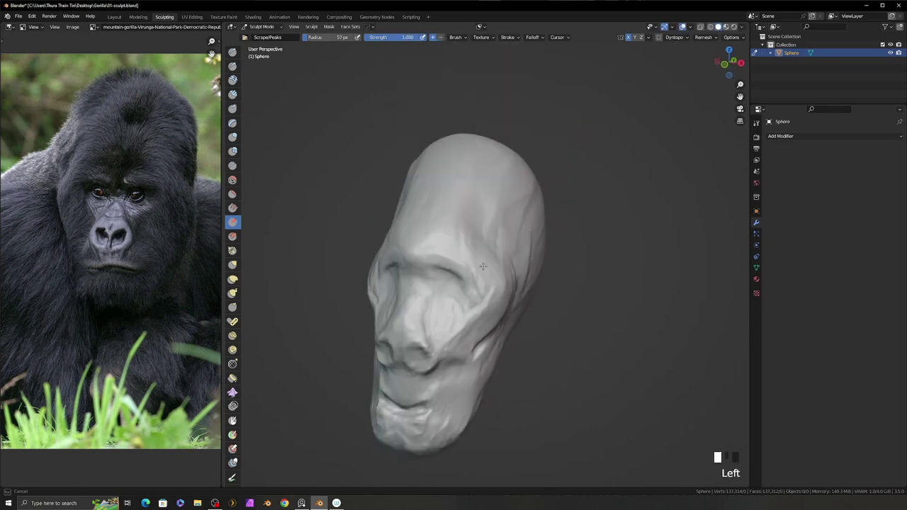
Push out the lower back of the head and the jaw with Grab
mouse_move(452, 337)
middle_mouse_down()
mouse_move(441, 368)
mouse_move(486, 324)
middle_mouse_up()
scroll(386, 306, "up", 3)
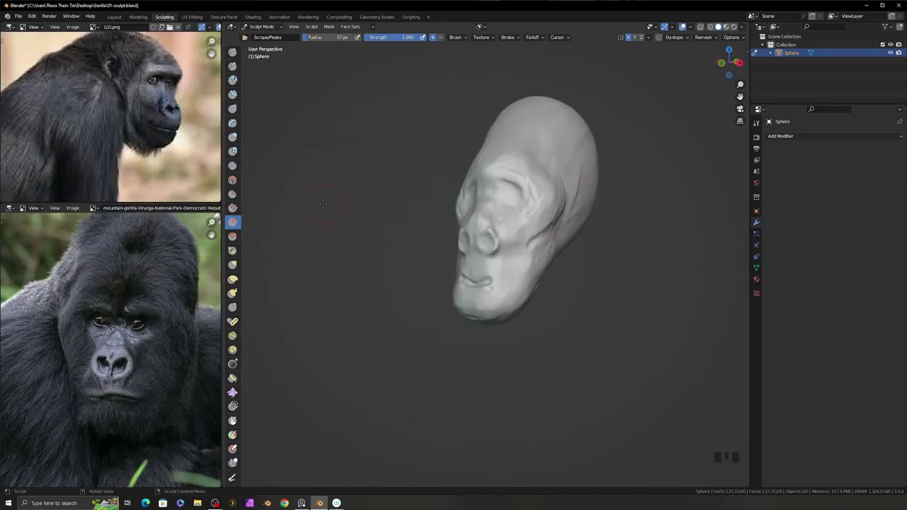
middle_click_drag(540, 314, 479, 287, "shift")
key("3")
mouse_move(480, 294)
left_mouse_down()
mouse_move(419, 298)
mouse_move(397, 305)
left_mouse_up()
mouse_move(354, 263)
left_mouse_down()
mouse_move(354, 274)
mouse_move(335, 266)
mouse_move(340, 234)
left_mouse_up()
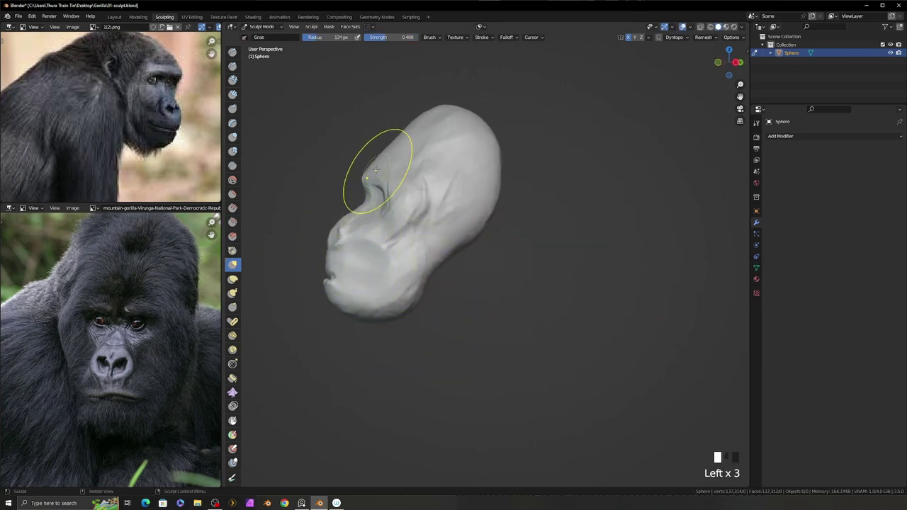
Refine the jaw and face against the photo, then set a 38 px Crease brush
mouse_move(380, 165)
middle_mouse_down("ctrl")
mouse_move(526, 196)
mouse_move(546, 182)
mouse_move(525, 283)
mouse_move(520, 295)
mouse_move(460, 248)
mouse_move(449, 259)
mouse_move(450, 285)
mouse_move(344, 270)
mouse_move(511, 256)
mouse_move(588, 262)
mouse_move(522, 265)
mouse_move(510, 283)
middle_mouse_up("ctrl")
left_click(456, 243)
left_click(418, 274)
left_click(419, 274)
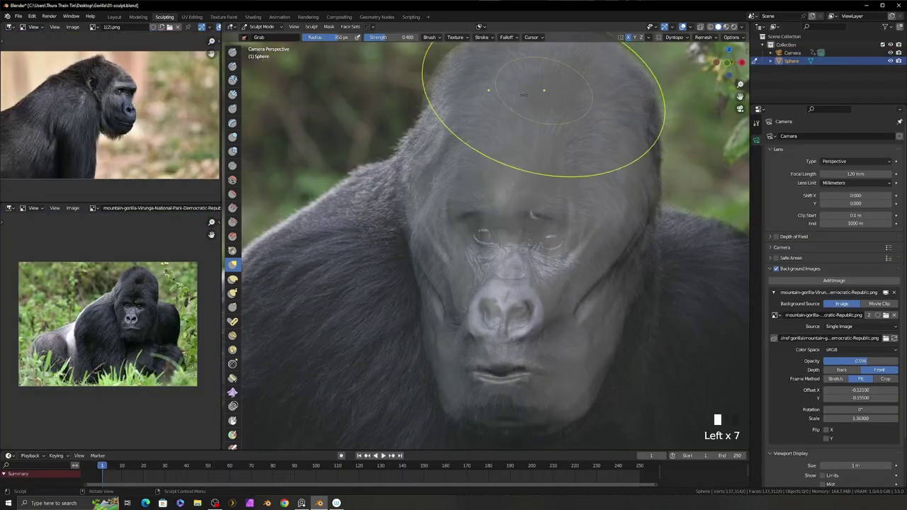
left_click(559, 264)
left_click(560, 263)
key("8")
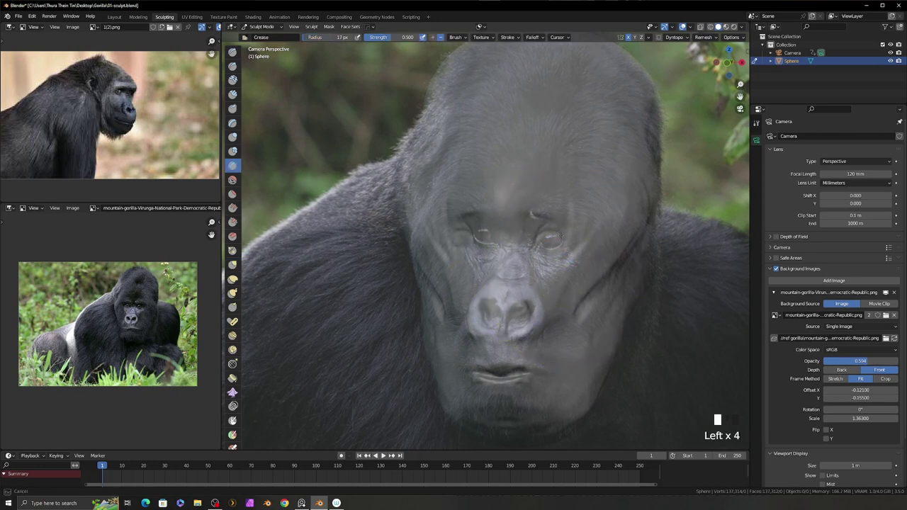
left_click(533, 214)
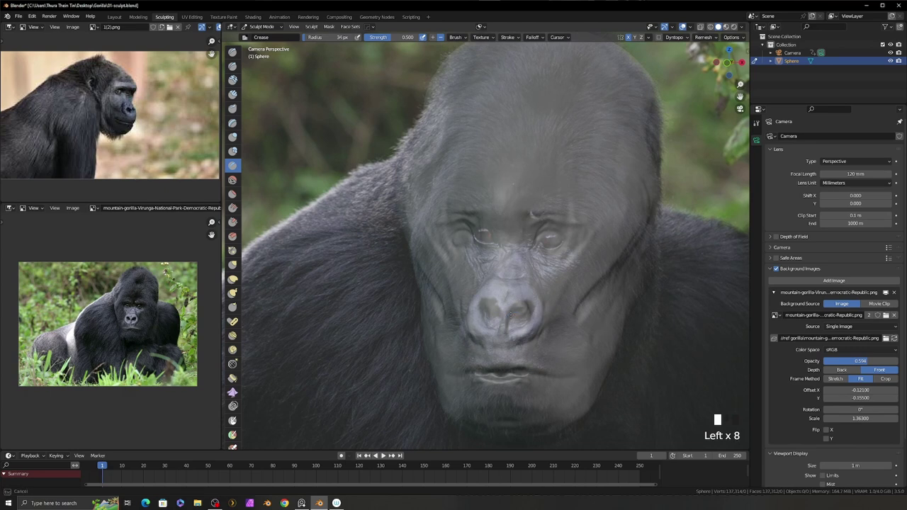
Zoom the reference photo to the gorilla's face and set a 32 px Clay Strips brush
middle_click_drag(643, 290, 506, 305, "ctrl")
key("c")
middle_click_drag(113, 319, 115, 312, "ctrl")
middle_click_drag(115, 311, 122, 322)
mouse_move(574, 312)
middle_mouse_down()
mouse_move(590, 321)
mouse_move(545, 309)
mouse_move(526, 326)
mouse_move(467, 301)
mouse_move(490, 273)
mouse_move(539, 284)
middle_mouse_up()
key("f")
Set the viewport focal length to 120 mm in the View sidebar
left_click(743, 86)
type("120")
key("Return")
key("n")
Carve subtractive Clay Strips strokes on the nose and lightly on the cheek
left_click(470, 300, "ctrl")
left_click(471, 300, "ctrl")
left_click(471, 301, "ctrl")
left_click(539, 283, "ctrl")
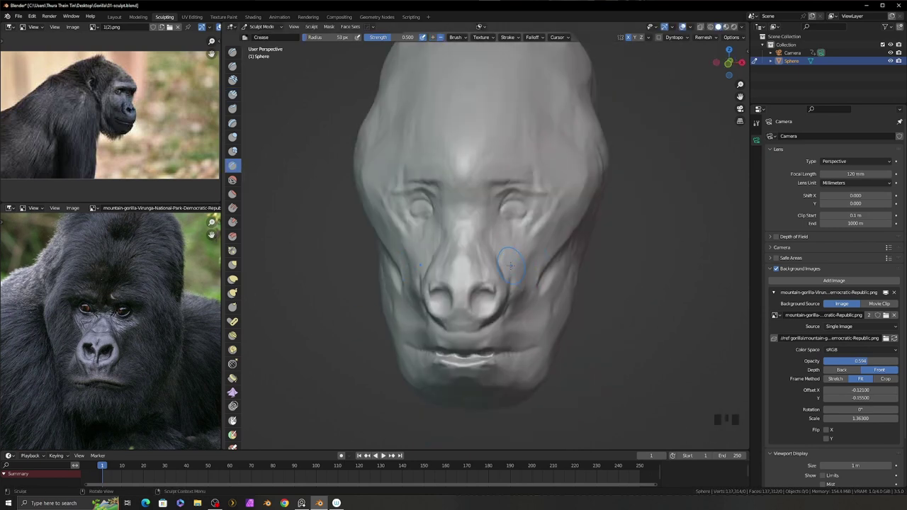
Sharpen both brow ridge creases, carve a mark around the eye, and shrink the brush to 22 px
left_click_drag(560, 225, 510, 182)
mouse_move(560, 221)
middle_mouse_down("ctrl")
mouse_move(532, 274)
mouse_move(546, 255)
mouse_move(528, 224)
mouse_move(462, 222)
mouse_move(432, 213)
mouse_move(419, 193)
middle_mouse_up("ctrl")
left_click(525, 219, "ctrl")
key("f")
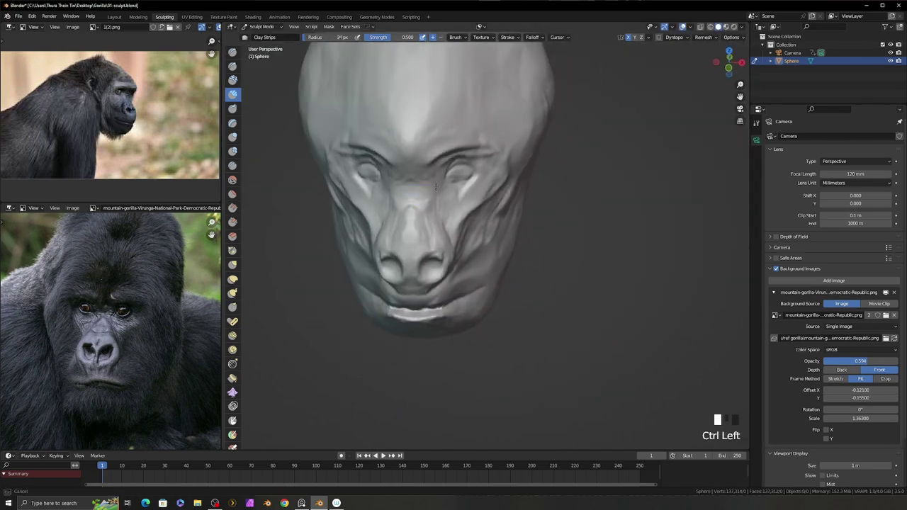
Pull the eye sockets into shape with the Grab brush, then enlarge the brush to 131 px
mouse_move(422, 189)
middle_mouse_down()
mouse_move(406, 205)
mouse_move(436, 249)
mouse_move(461, 234)
mouse_move(552, 283)
mouse_move(577, 166)
mouse_move(588, 273)
mouse_move(650, 274)
mouse_move(531, 263)
middle_mouse_up()
key("g")
key("f")
key("f")
left_click(531, 263)
left_click_drag(531, 263, 537, 269)
key("f")
left_click(429, 249)
mouse_move(429, 249)
middle_mouse_down()
mouse_move(502, 210)
mouse_move(449, 192)
mouse_move(597, 329)
middle_mouse_up()
Build up fuller cheek pads and a rounder muzzle with Clay Strips strokes
key("c")
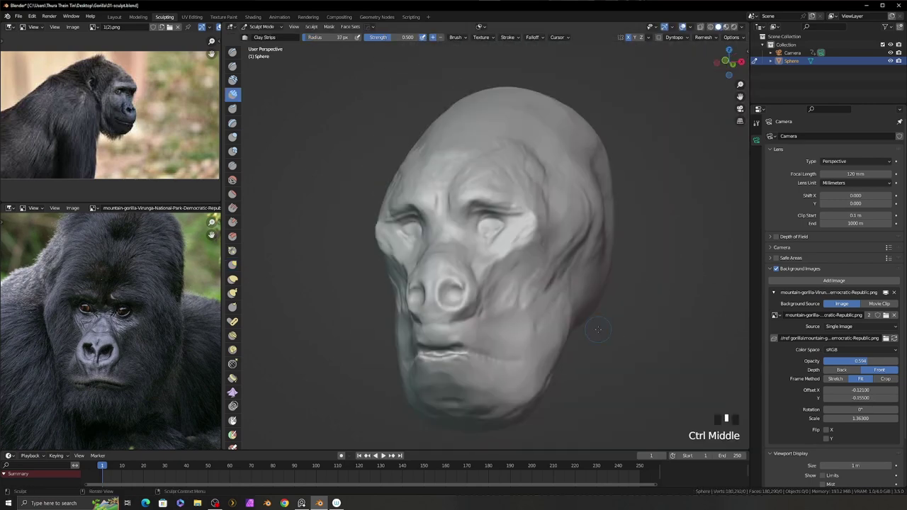
middle_click_drag(744, 405, 391, 287)
mouse_move(415, 247)
middle_mouse_down("ctrl")
mouse_move(496, 263)
mouse_move(506, 302)
mouse_move(499, 338)
mouse_move(507, 279)
mouse_move(484, 294)
mouse_move(521, 292)
mouse_move(500, 311)
mouse_move(513, 312)
mouse_move(507, 283)
mouse_move(475, 276)
mouse_move(503, 248)
mouse_move(539, 272)
mouse_move(577, 278)
mouse_move(599, 263)
mouse_move(587, 279)
mouse_move(531, 287)
mouse_move(501, 304)
mouse_move(491, 277)
middle_mouse_up("ctrl")
left_click(496, 263)
key("c")
key("f")
key("f")
key("f")
mouse_move(501, 319)
middle_mouse_down()
mouse_move(477, 303)
mouse_move(464, 321)
mouse_move(506, 282)
mouse_move(483, 281)
mouse_move(480, 304)
middle_mouse_up()
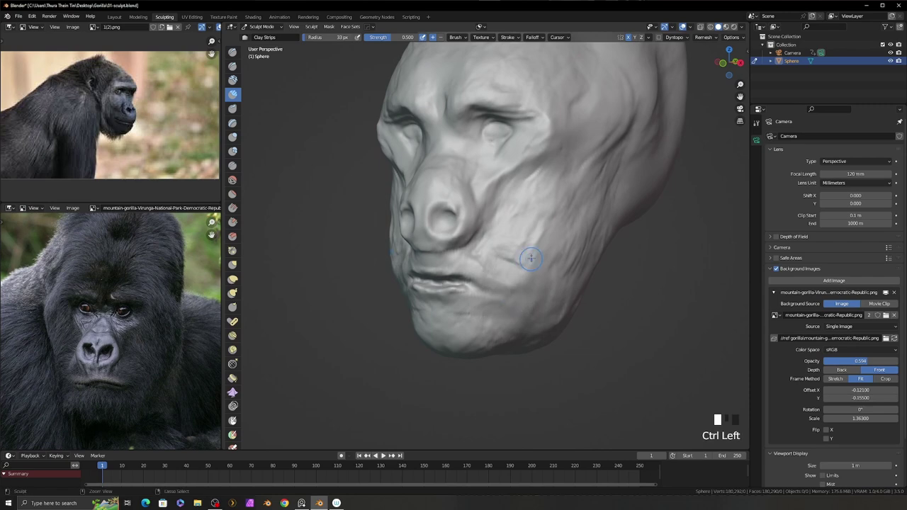
mouse_move(524, 253)
middle_mouse_down()
mouse_move(539, 237)
mouse_move(582, 302)
mouse_move(542, 269)
mouse_move(515, 224)
middle_mouse_up()
mouse_move(506, 272)
middle_mouse_down()
mouse_move(539, 250)
mouse_move(530, 264)
mouse_move(548, 302)
mouse_move(496, 294)
middle_mouse_up()
mouse_move(496, 294)
middle_mouse_down("ctrl")
mouse_move(456, 290)
mouse_move(438, 317)
middle_mouse_up("ctrl")
Reshape the lip corners with a resized Grab brush from a frontal view
key("g")
key("f")
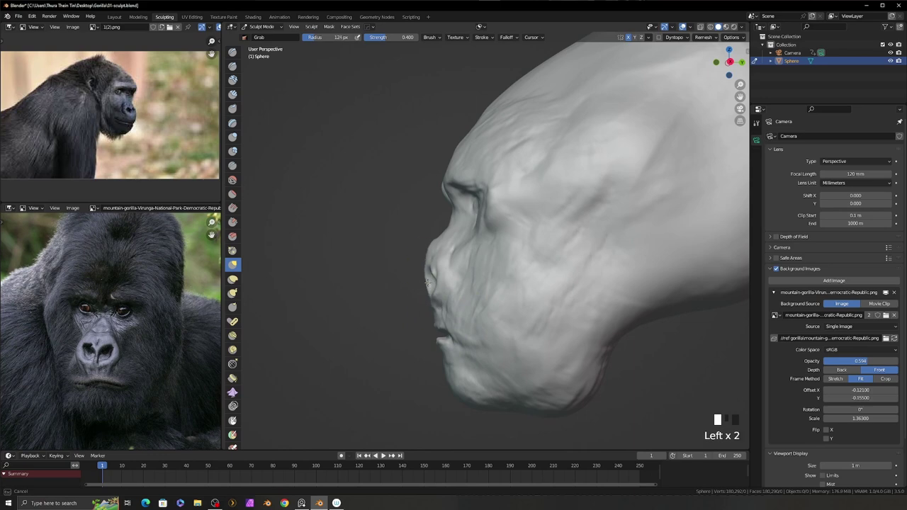
middle_click_drag(455, 324, 539, 305)
mouse_move(539, 304)
middle_mouse_down("ctrl")
mouse_move(575, 300)
mouse_move(581, 318)
mouse_move(553, 316)
middle_mouse_up("ctrl")
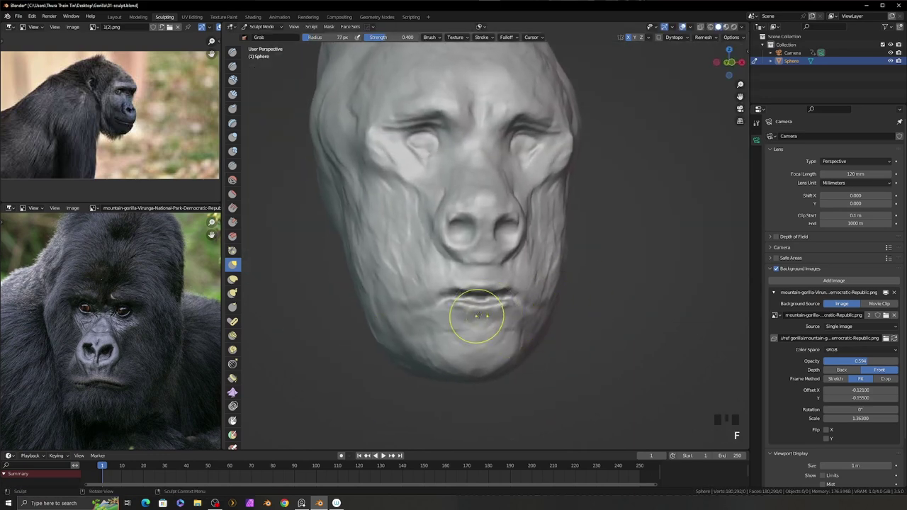
Carve the crease between the lips with the Crease brush and smooth around the mouth
key("shift+c")
middle_click_drag(467, 312, 489, 305)
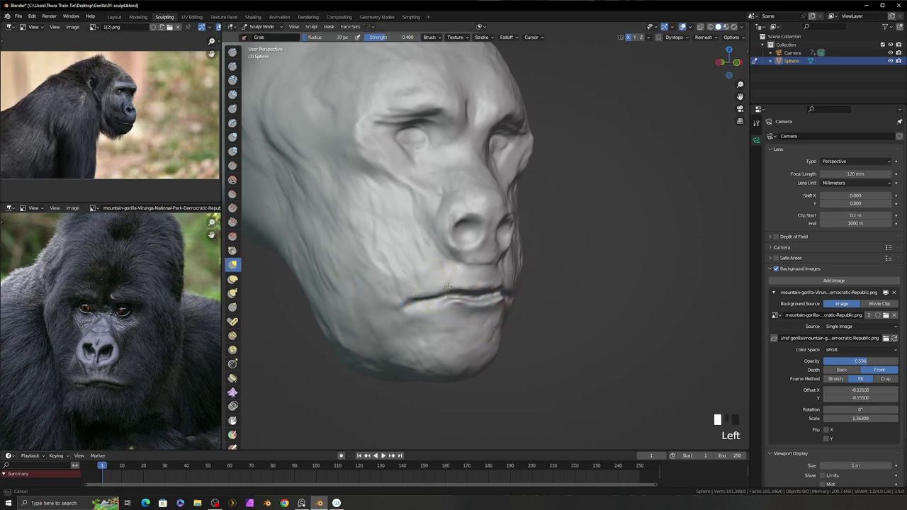
middle_click_drag(415, 297, 439, 312)
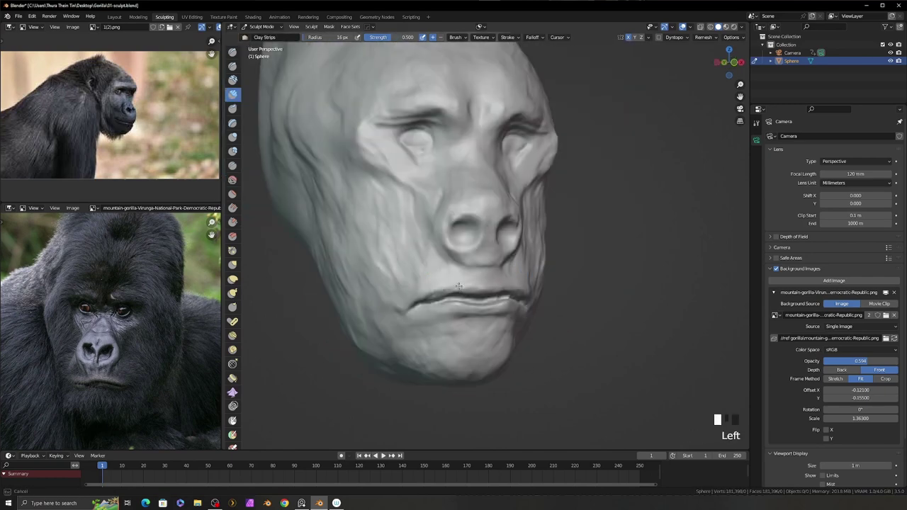
middle_click_drag(461, 304, 485, 311)
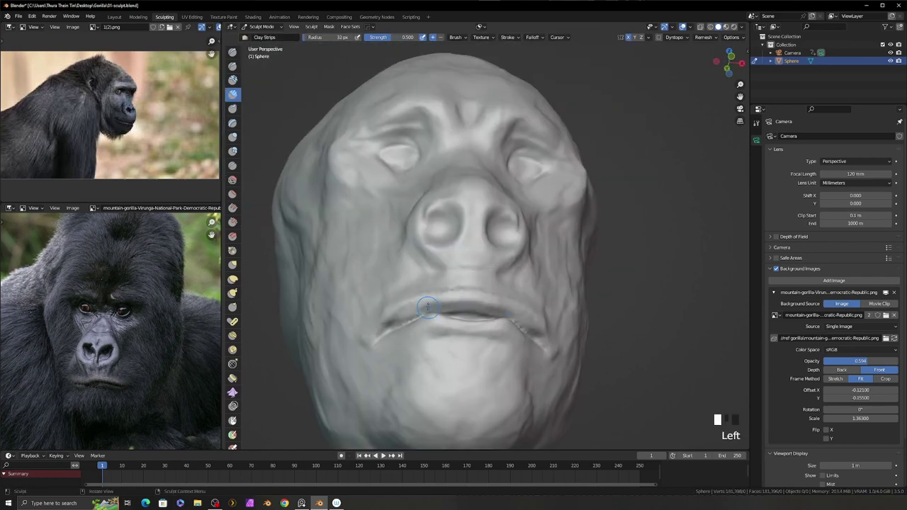
left_click_drag(368, 312, 394, 336, "shift")
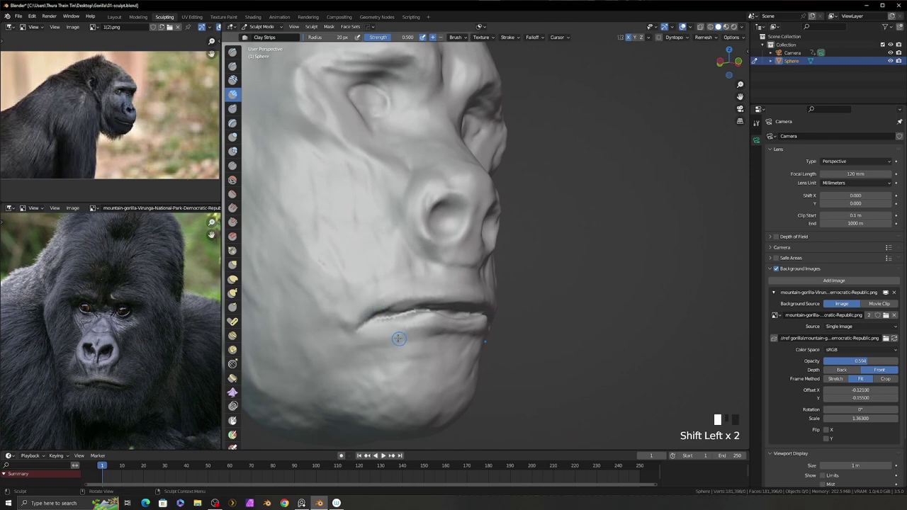
middle_click_drag(395, 336, 496, 315)
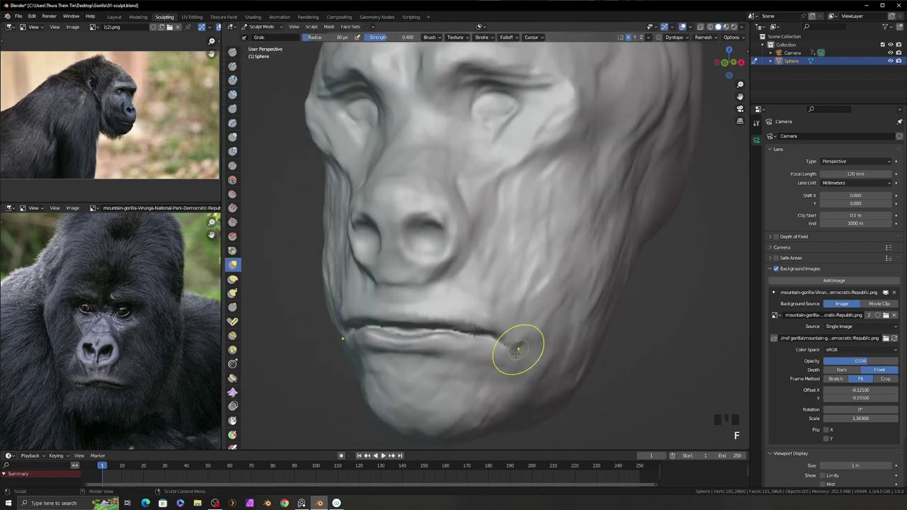
Open the remesh settings and inspect the mouth from frontal and three-quarter angles
left_click(703, 36)
middle_click_drag(623, 234, 543, 334)
middle_click_drag(351, 326, 413, 332)
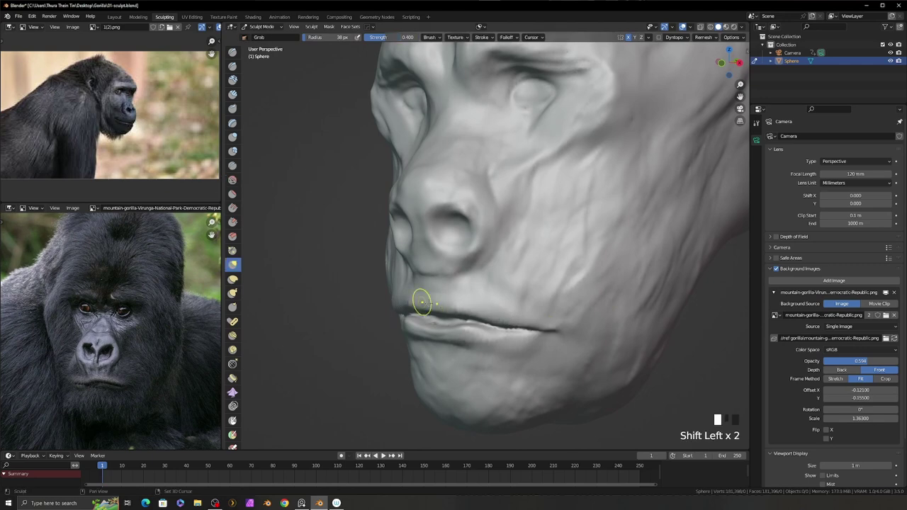
middle_click_drag(482, 303, 571, 301, "shift")
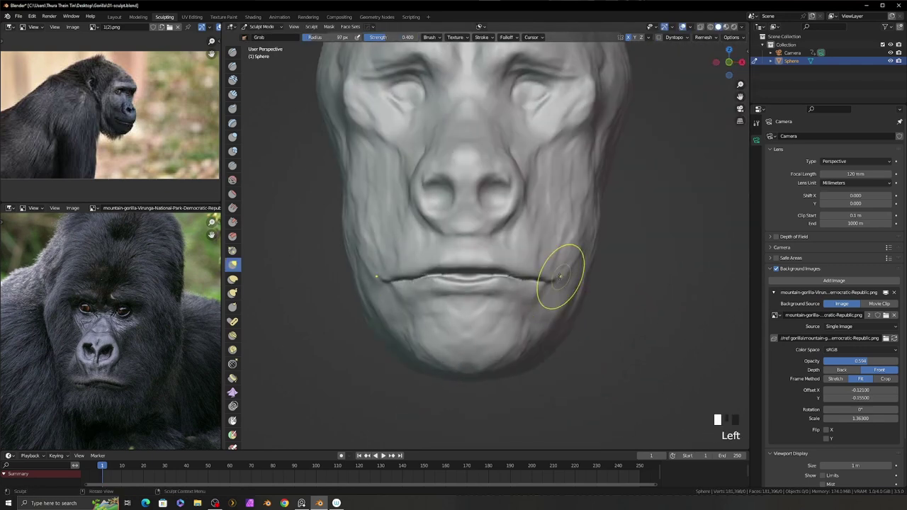
middle_click_drag(409, 277, 475, 310)
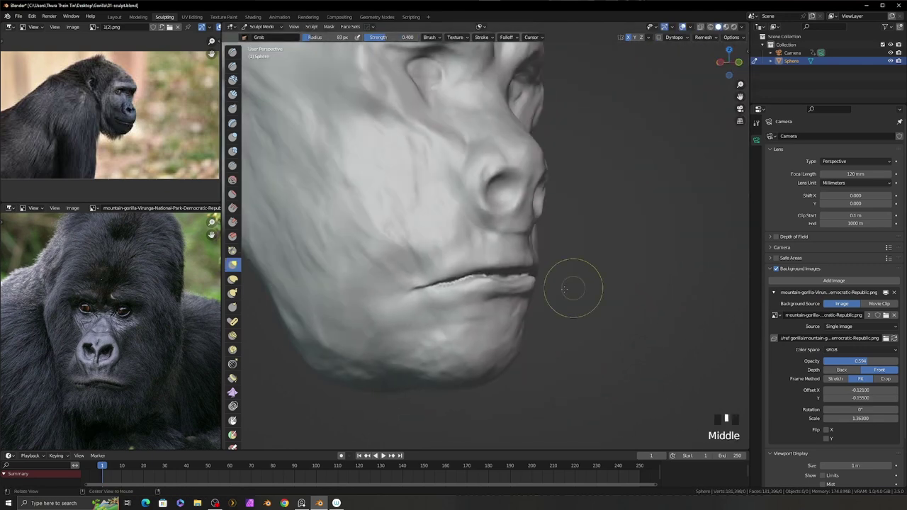
middle_click_drag(422, 282, 598, 293)
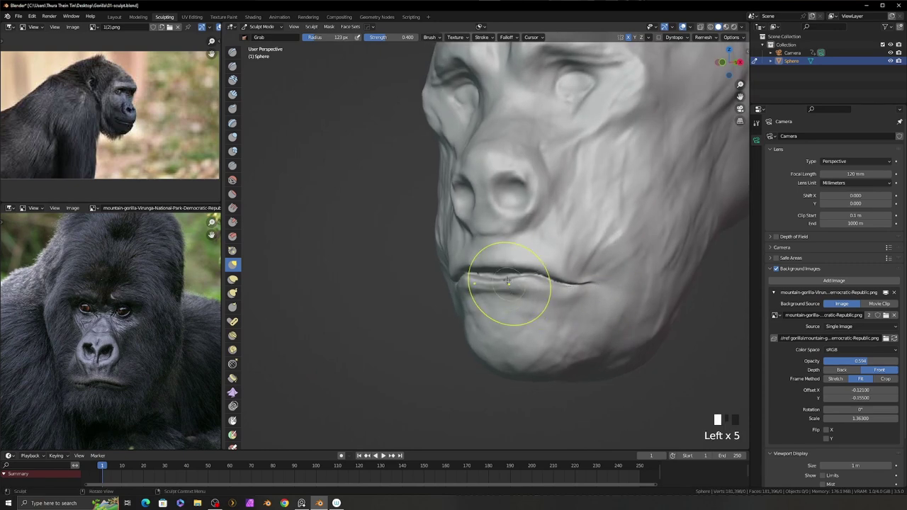
mouse_move(505, 264)
middle_mouse_down()
mouse_move(565, 257)
mouse_move(513, 287)
middle_mouse_up()
Deepen the line between the lips and add clay strips around the mouth
key("2")
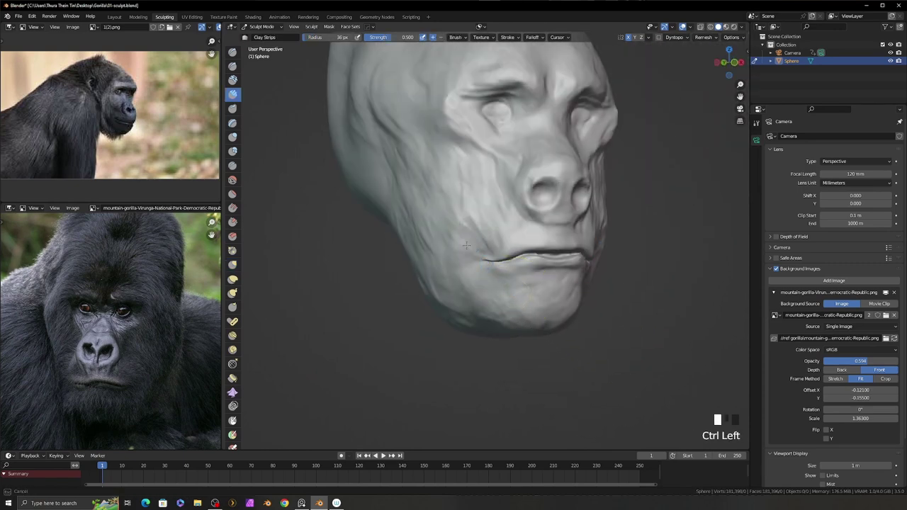
mouse_move(474, 248)
middle_mouse_down()
mouse_move(439, 255)
mouse_move(482, 264)
mouse_move(394, 287)
mouse_move(467, 304)
mouse_move(478, 299)
mouse_move(465, 292)
mouse_move(485, 291)
mouse_move(469, 290)
middle_mouse_up()
left_click(393, 287, "ctrl")
left_click(464, 292, "ctrl")
left_click(469, 290)
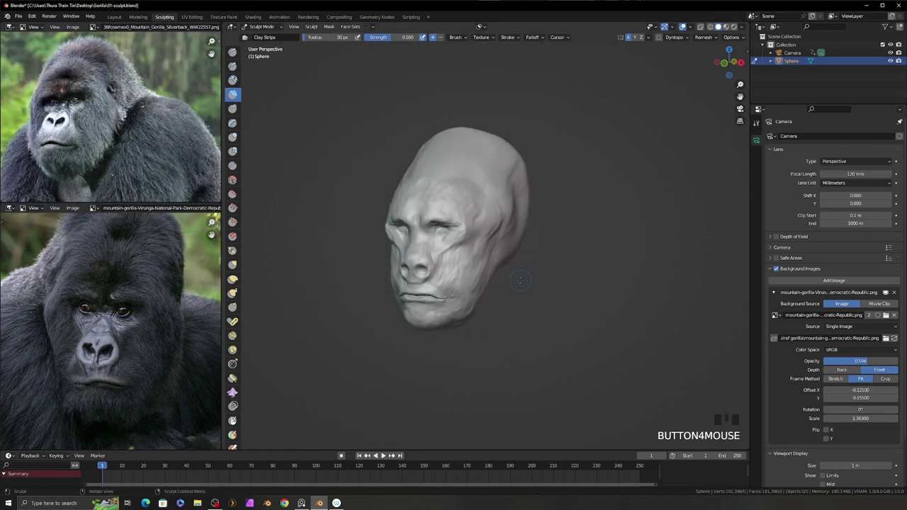
Try a Grab stroke on the head and undo it with Ctrl+Z
mouse_move(487, 279)
middle_mouse_down("shift")
mouse_move(430, 244)
mouse_move(465, 214)
mouse_move(489, 226)
middle_mouse_up("shift")
key("g")
left_click_drag(505, 244, 544, 273)
key("ctrl+z")
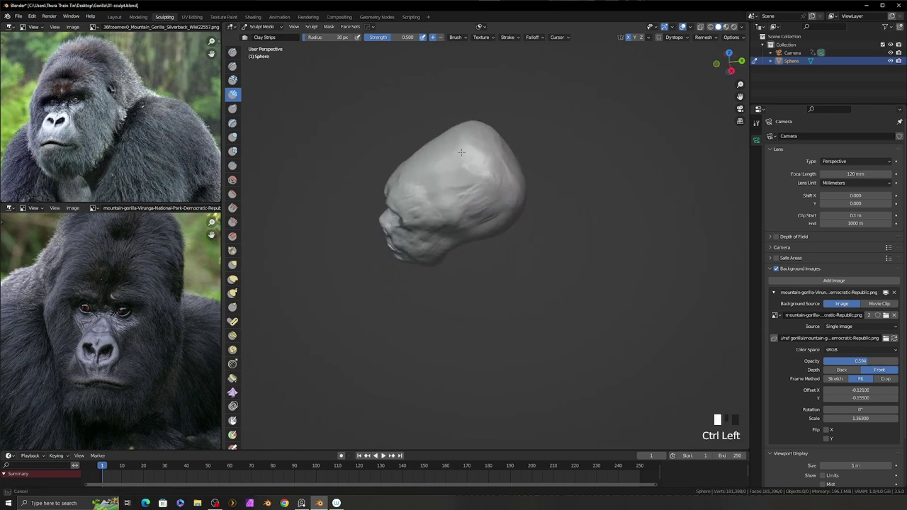
mouse_move(464, 155)
middle_mouse_down()
mouse_move(462, 241)
mouse_move(453, 241)
mouse_move(461, 234)
mouse_move(506, 283)
mouse_move(638, 285)
mouse_move(560, 241)
mouse_move(543, 281)
mouse_move(577, 297)
middle_mouse_up()
Pull the lower face forward with an enlarged Grab brush and check it in profile
key("g")
middle_click_drag(578, 296, 598, 300, "shift")
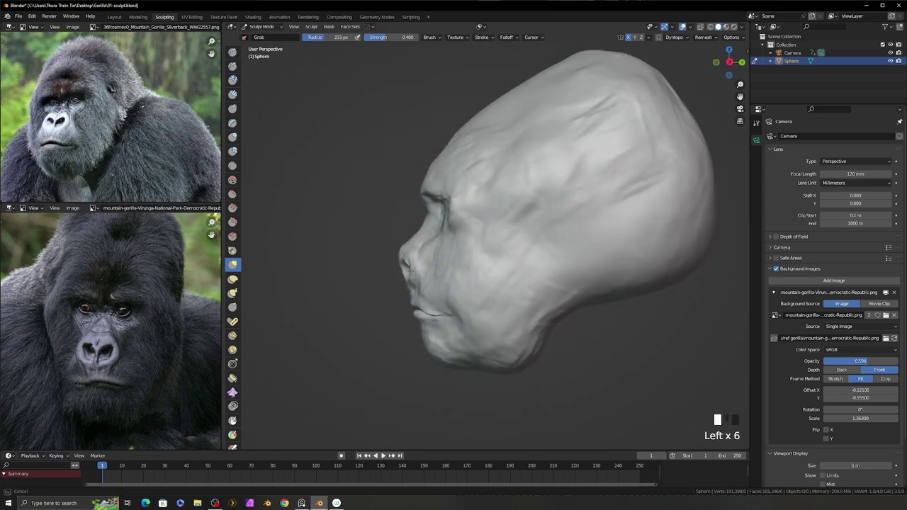
key("f")
left_click(417, 320)
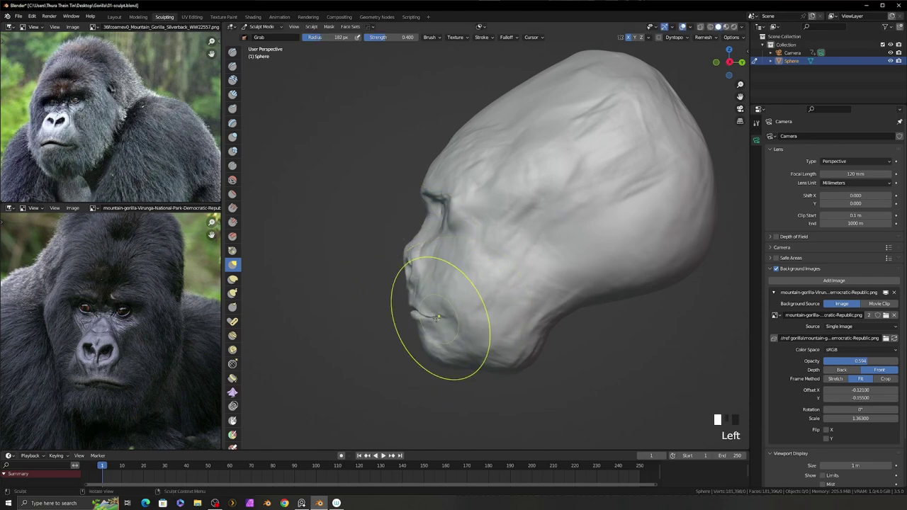
mouse_move(439, 170)
middle_mouse_down()
mouse_move(557, 243)
mouse_move(622, 319)
mouse_move(567, 305)
middle_mouse_up()
key("f")
Switch from Sculpt Mode back to Object Mode and open the Add menu
left_click(261, 26)
left_click(263, 35)
left_click(327, 27)
Add a UV sphere and shrink it into place below the head in right side view
mouse_move(340, 36)
left_click(418, 62)
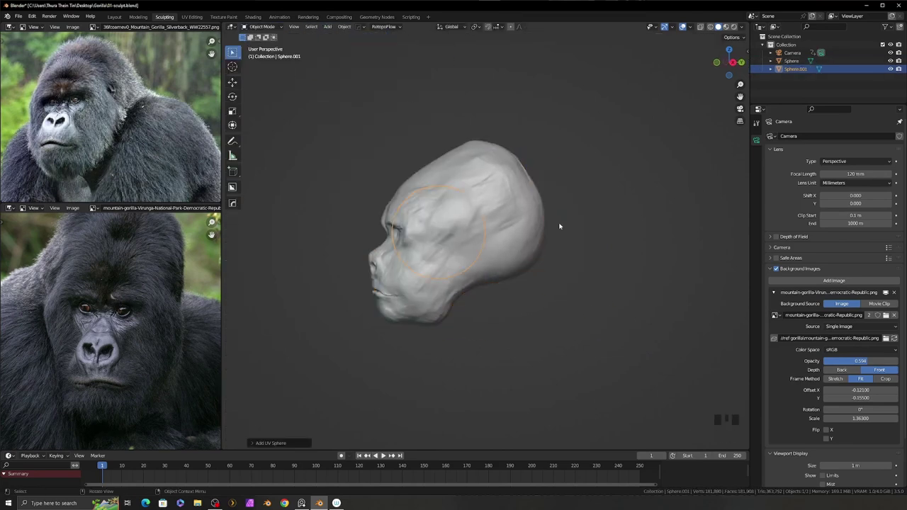
key("KP_3")
key("g")
key("s")
key("s")
left_click(533, 308)
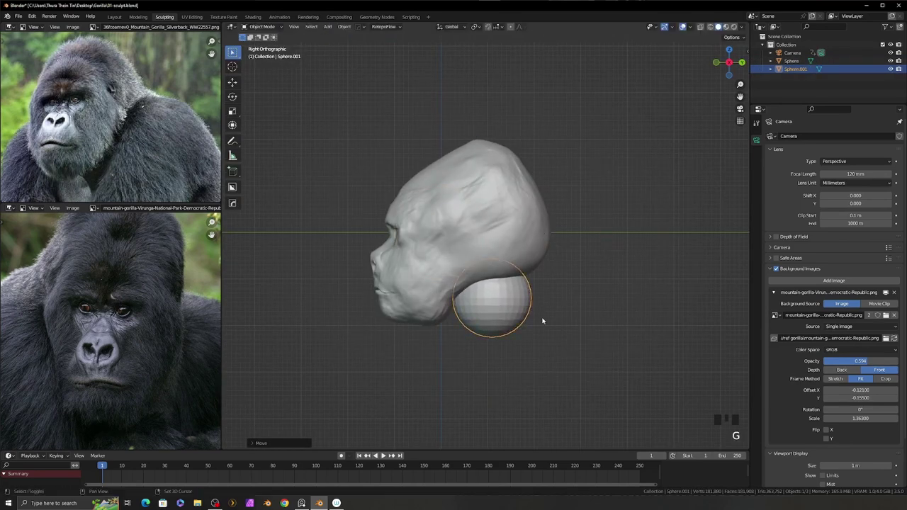
Stack Shift+D duplicates of the sphere below the head to block out the torso
scroll(542, 321, "down", 2)
key("shift+d")
left_click(547, 310)
scroll(546, 310, "down", 2)
scroll(153, 160, "up", 2)
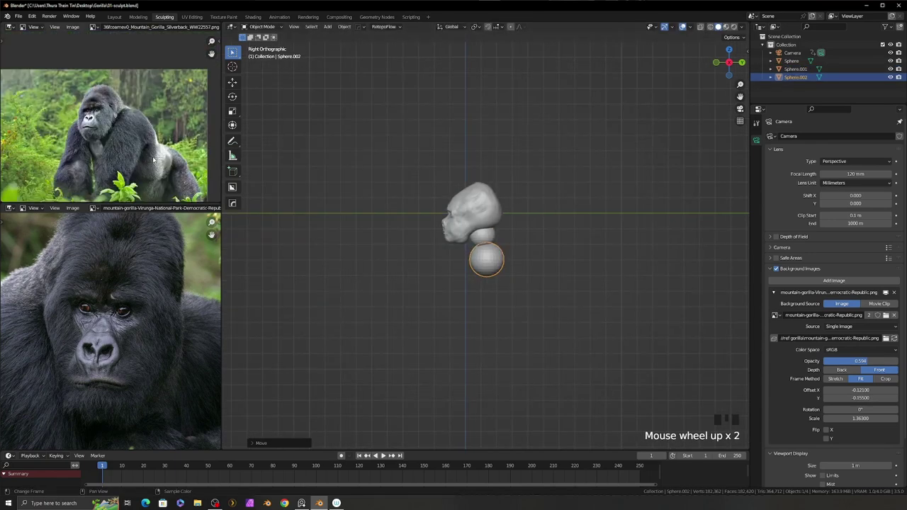
scroll(531, 323, "up", 3)
middle_click_drag(528, 326, 538, 333, "alt")
key("shift+d")
left_click(536, 376)
middle_click_drag(537, 376, 506, 188, "alt")
left_click(443, 255)
middle_click_drag(443, 255, 460, 275)
Duplicate a torso sphere, stretch it into a long ellipsoid arm, and tilt it beside the body
key("shift+d")
left_click(573, 299)
key("s")
left_click(591, 307)
key("s")
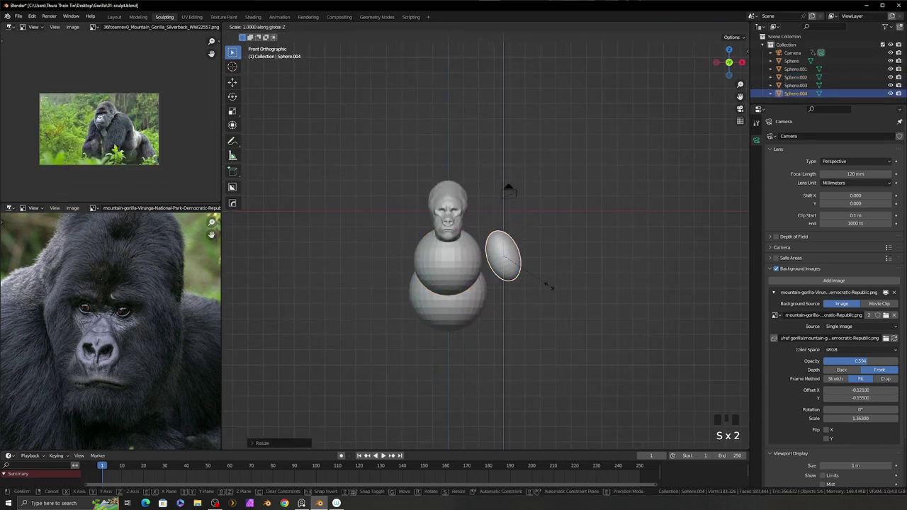
left_click(552, 329)
key("g")
left_click(567, 326)
key("r")
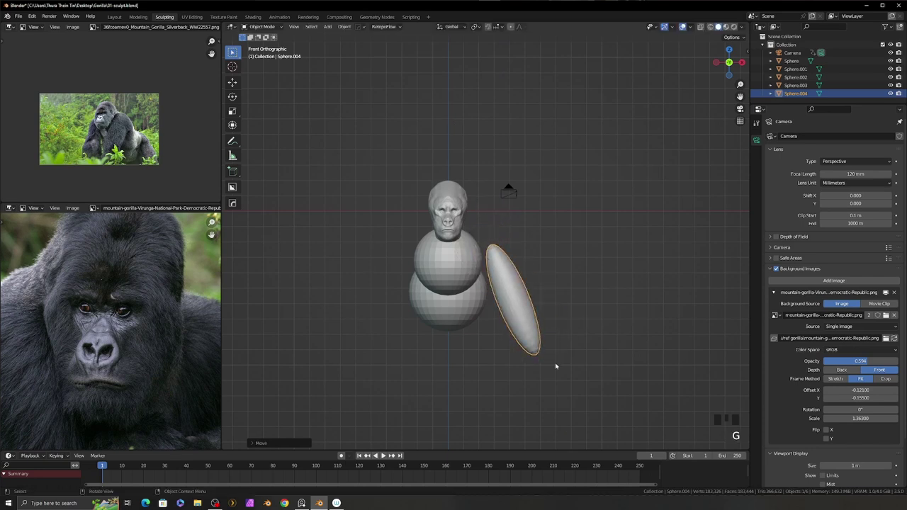
left_click(548, 361)
Duplicate the small sphere as a shoulder and join it with the arm using Ctrl+J
left_click(447, 263)
key("shift+d")
left_click(531, 283)
mouse_move(532, 283)
middle_mouse_down()
mouse_move(544, 299)
mouse_move(540, 292)
middle_mouse_up()
middle_click_drag(540, 292, 536, 286, "shift")
middle_click_drag(367, 214, 454, 241)
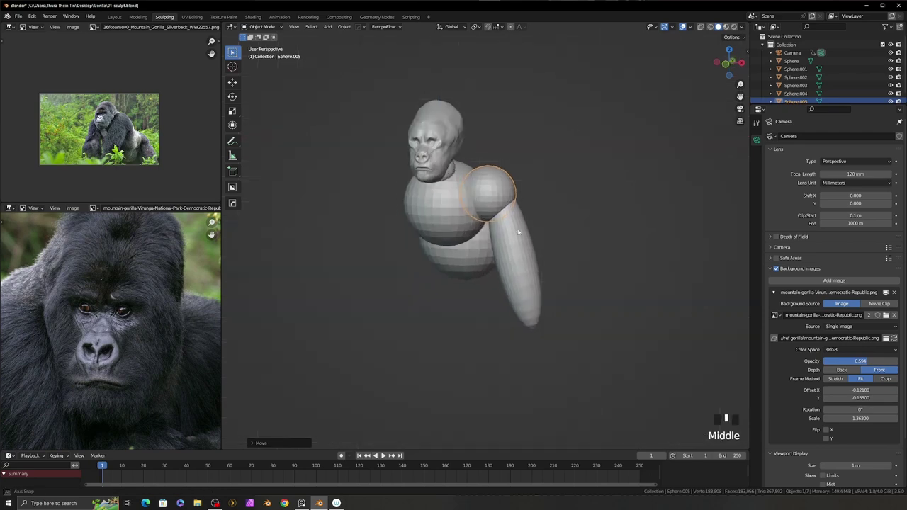
left_click(518, 259)
middle_click_drag(518, 259, 535, 210)
key("ctrl+j")
Select the body sphere and add the arm to the selection
left_click(453, 206)
mouse_move(454, 205)
middle_mouse_down()
mouse_move(509, 252)
mouse_move(466, 259)
mouse_move(574, 241)
mouse_move(515, 253)
mouse_move(539, 263)
mouse_move(482, 330)
middle_mouse_up()
scroll(509, 252, "down", 2)
key("ctrl+a")
left_click(466, 259)
left_click(550, 256, "shift")
Enter Sculpt Mode and switch between the body spheres with Alt+Q, ready to remesh
left_click(261, 26)
left_click(269, 45)
scroll(597, 199, "up", 2)
key("alt+q")
mouse_move(475, 278)
middle_mouse_down("ctrl")
mouse_move(623, 178)
mouse_move(472, 283)
middle_mouse_up("ctrl")
key("alt+q")
key("r")
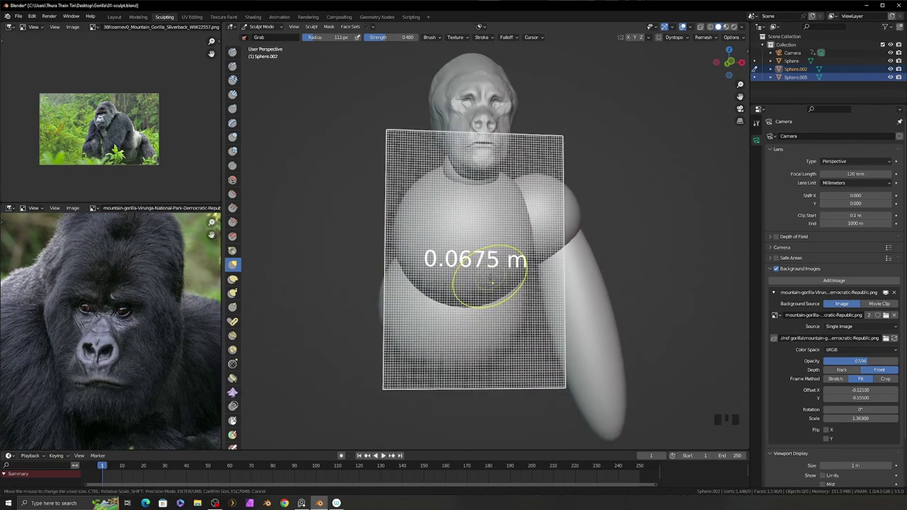
Voxel-remesh the body and the arm so the arm merges into the shoulder
left_click(486, 272)
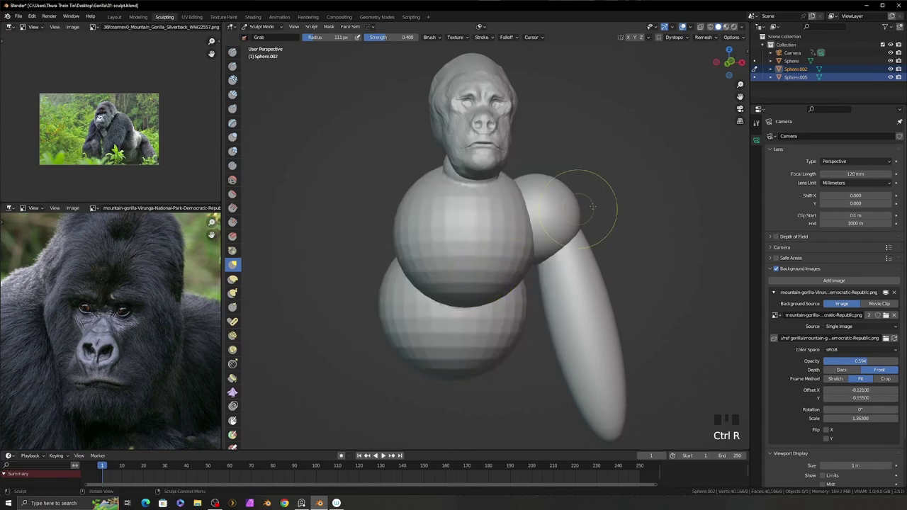
middle_click_drag(612, 205, 572, 263)
key("r")
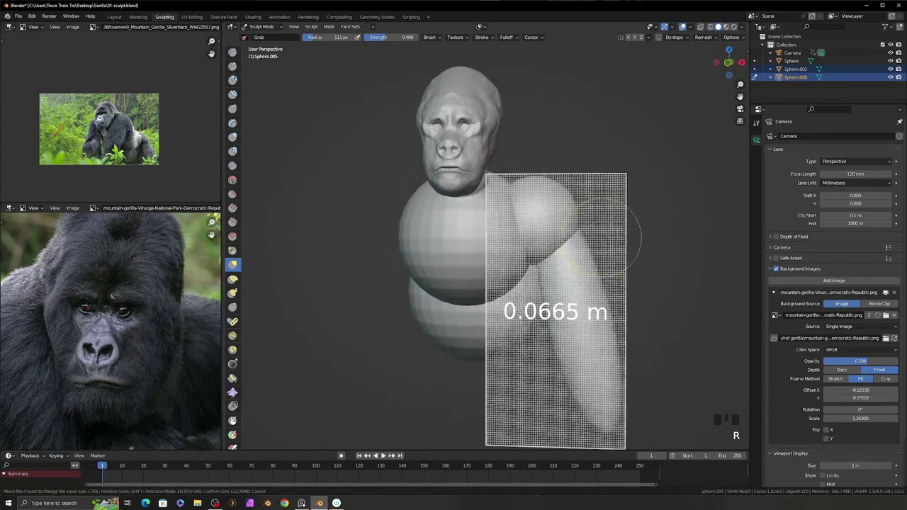
left_click(596, 241)
key("ctrl+r")
middle_click_drag(595, 241, 529, 248, "ctrl")
Symmetrize the arm from the symmetry popover to mirror it onto the other side
key("alt+q")
middle_click_drag(587, 259, 588, 297, "ctrl")
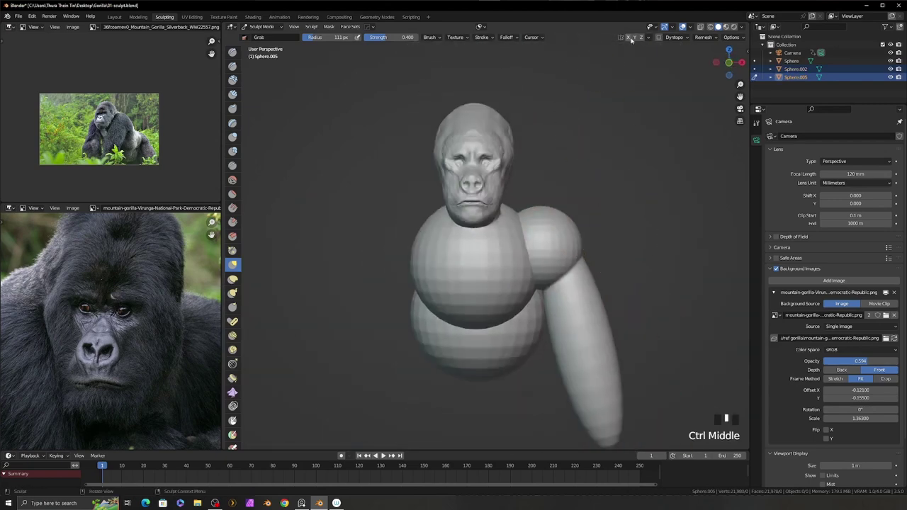
left_click(652, 37)
left_click(668, 149)
left_click(656, 166)
left_click(624, 159)
middle_click_drag(610, 206, 581, 245)
middle_click_drag(608, 213, 686, 157)
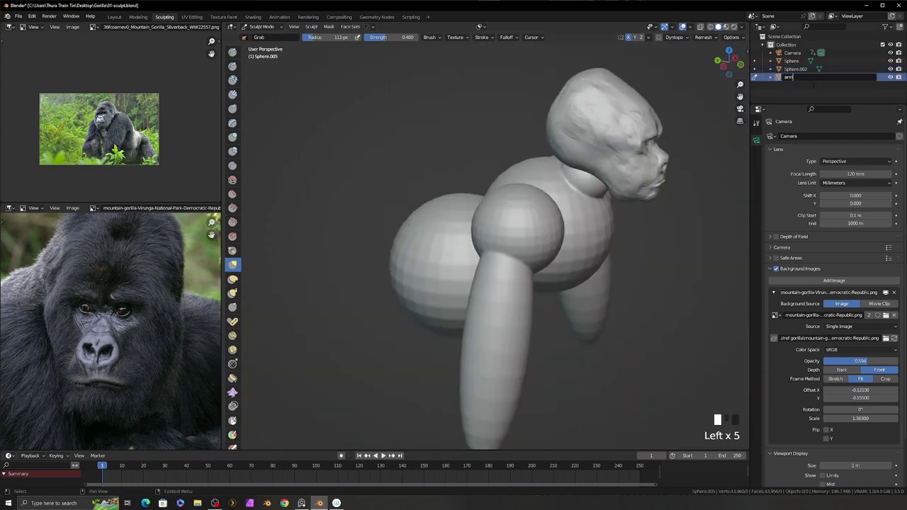
Rename the objects in the outliner to arm, body and head
type("arm")
key("Return")
double_click(795, 77)
type("body")
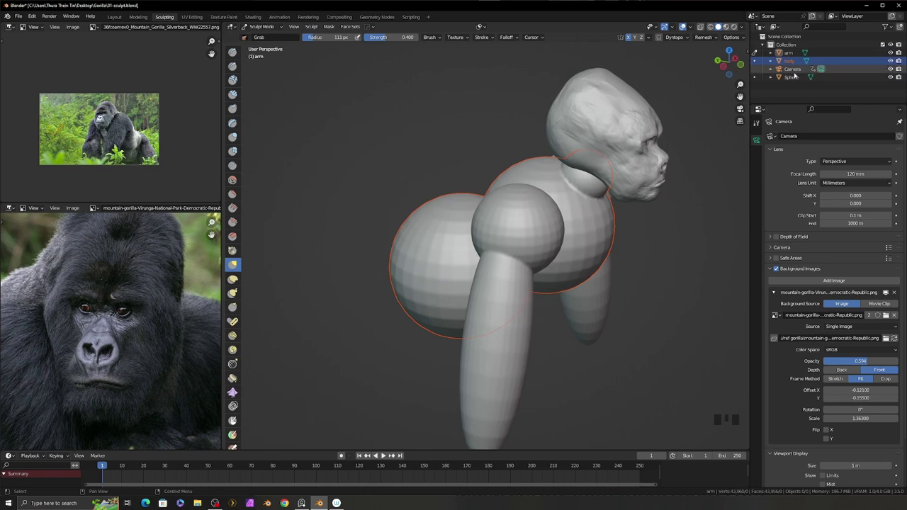
double_click(795, 77)
type("head")
key("Return")
Orbit around the gorilla body and zoom in on the top reference photo
middle_click_drag(659, 241, 568, 227, "shift")
middle_click_drag(513, 154, 488, 170)
middle_click_drag(107, 127, 121, 92, "ctrl")
middle_click_drag(539, 184, 467, 168)
Select the arm, switch to Object Mode, add the body, join them and return to Sculpt Mode
middle_click_drag(539, 185, 505, 205)
left_click(508, 177)
scroll(514, 180, "down", 5)
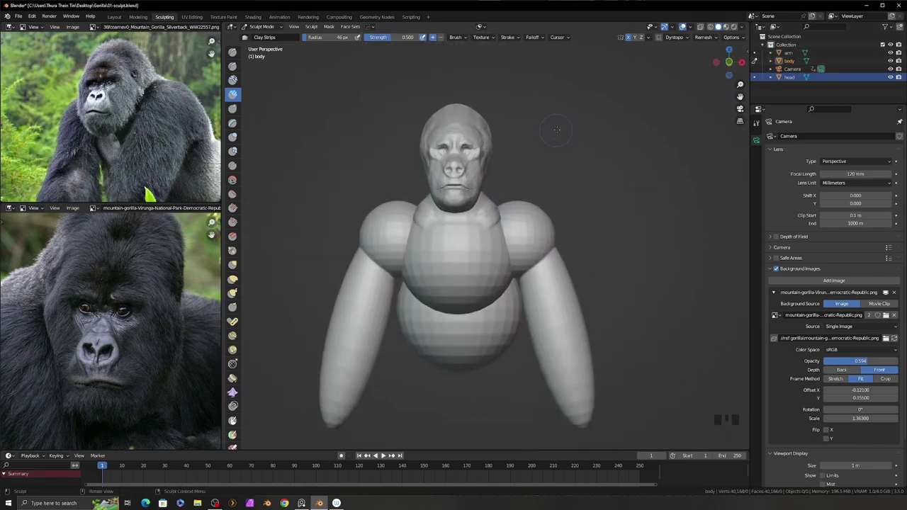
mouse_move(561, 126)
middle_mouse_down()
mouse_move(505, 220)
mouse_move(467, 212)
mouse_move(470, 244)
mouse_move(480, 263)
mouse_move(501, 226)
mouse_move(496, 234)
mouse_move(573, 207)
mouse_move(589, 236)
mouse_move(578, 234)
mouse_move(577, 209)
mouse_move(578, 223)
middle_mouse_up()
double_click(484, 190, "ctrl")
left_click(262, 26)
left_click(272, 41)
left_click(506, 228, "shift")
middle_click_drag(506, 229, 524, 216)
key("ctrl+Tab")
left_click(524, 273)
Build up clay along the shoulder seams with Clay Strips to blend them into the torso
middle_click_drag(524, 273, 565, 192)
left_click(233, 95)
middle_click_drag(496, 213, 553, 188)
left_click_drag(552, 187, 560, 226)
mouse_move(560, 227)
middle_mouse_down()
mouse_move(623, 171)
mouse_move(582, 225)
middle_mouse_up()
key("f")
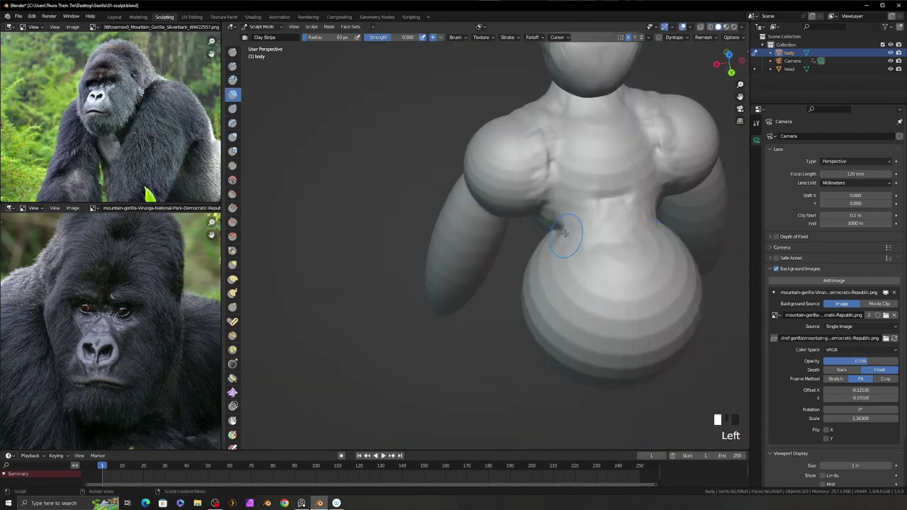
mouse_move(562, 234)
middle_mouse_down()
mouse_move(435, 253)
mouse_move(454, 263)
mouse_move(425, 234)
mouse_move(470, 223)
mouse_move(459, 241)
mouse_move(578, 278)
mouse_move(490, 251)
mouse_move(533, 269)
mouse_move(552, 213)
mouse_move(533, 168)
middle_mouse_up()
Pull the torso silhouette into shape with the Grab brush at a new radius
key("3")
middle_click_drag(327, 217, 587, 284)
left_click_drag(588, 284, 563, 323)
key("f")
left_click(495, 247)
Smooth the sculpted shoulders and back with a larger brush radius
mouse_move(496, 248)
middle_mouse_down()
mouse_move(432, 205)
mouse_move(418, 220)
mouse_move(442, 234)
mouse_move(442, 259)
mouse_move(489, 287)
mouse_move(501, 285)
middle_mouse_up()
mouse_move(502, 284)
middle_mouse_down("shift")
mouse_move(515, 282)
mouse_move(561, 208)
mouse_move(560, 179)
mouse_move(472, 146)
mouse_move(443, 227)
mouse_move(445, 213)
middle_mouse_up("shift")
left_click(578, 191)
key("shift")
mouse_move(433, 258)
middle_mouse_down()
mouse_move(425, 192)
mouse_move(454, 163)
mouse_move(557, 192)
mouse_move(538, 210)
mouse_move(494, 213)
mouse_move(493, 234)
middle_mouse_up()
middle_click_drag(205, 152, 131, 139)
Check the gorilla reference board in PureRef, then close in on the Blender torso
right_click(300, 503)
left_click(300, 503)
scroll(397, 170, "up", 5)
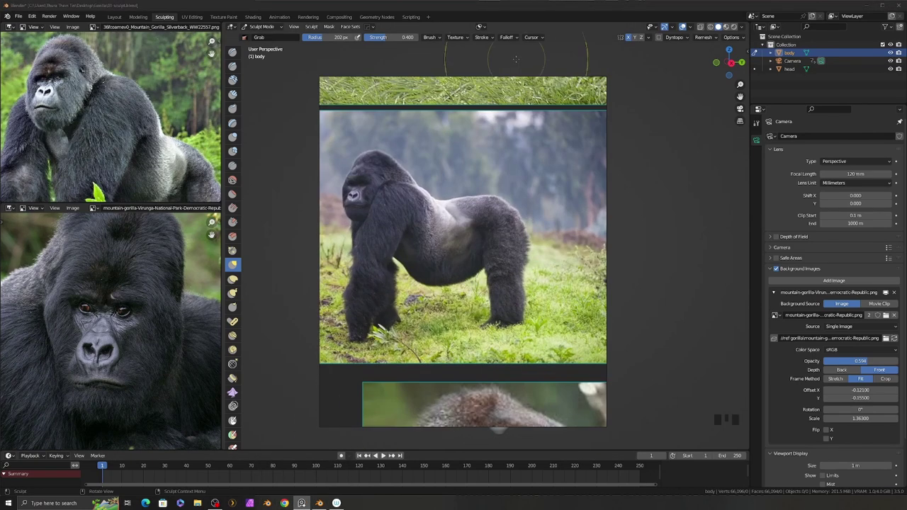
left_click(301, 504)
left_click(567, 179)
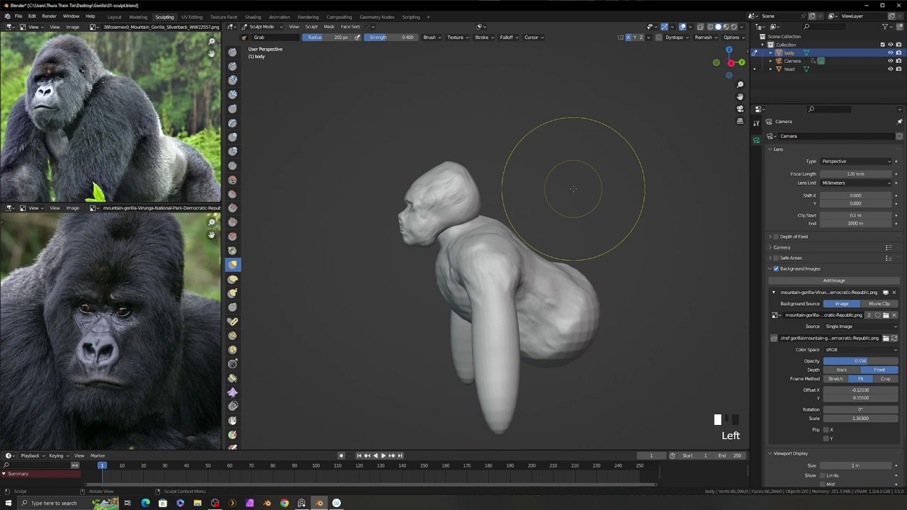
mouse_move(573, 189)
middle_mouse_down()
mouse_move(628, 293)
mouse_move(524, 227)
mouse_move(440, 234)
mouse_move(496, 234)
middle_mouse_up()
middle_click_drag(125, 139, 107, 120, "ctrl")
mouse_move(496, 298)
middle_mouse_down()
mouse_move(506, 314)
mouse_move(570, 294)
mouse_move(527, 283)
mouse_move(505, 263)
middle_mouse_up()
Switch to Clay Strips with a larger radius and texture the torso
key("c")
key("f")
key("f")
left_click(524, 218)
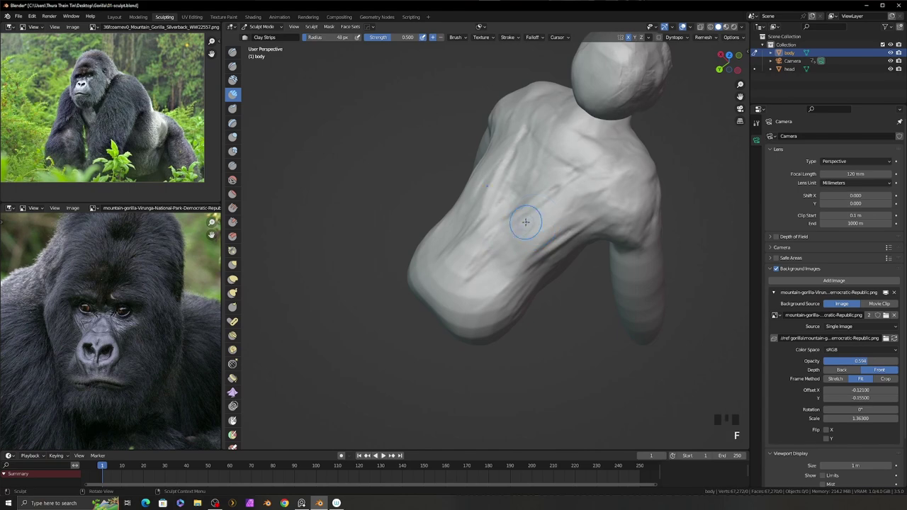
mouse_move(579, 206)
middle_mouse_down()
mouse_move(570, 212)
mouse_move(587, 229)
mouse_move(534, 296)
mouse_move(515, 265)
middle_mouse_up()
Reshape the arm tips with Grab strokes, resizing the brush as needed
middle_click_drag(461, 277, 432, 303, "ctrl")
left_click(233, 264)
left_click_drag(357, 296, 358, 304)
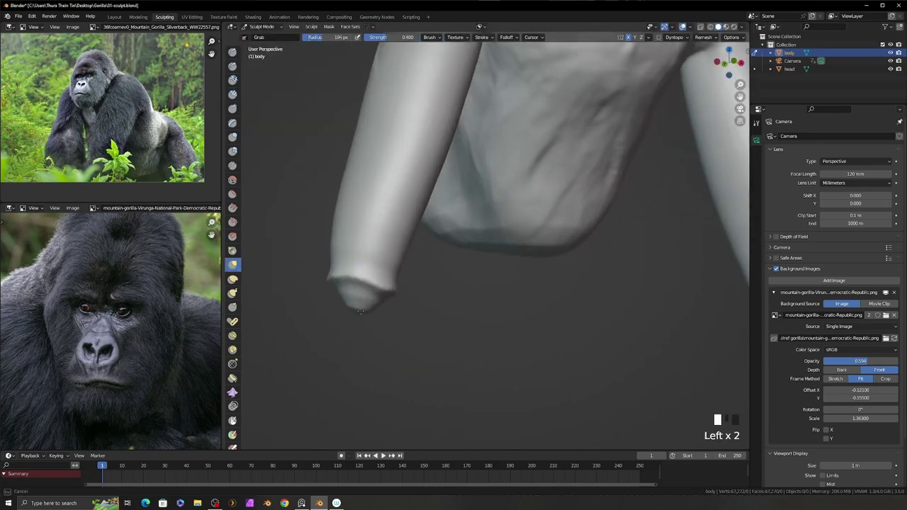
key("f")
mouse_move(392, 293)
middle_mouse_down()
mouse_move(389, 319)
mouse_move(434, 356)
mouse_move(430, 345)
middle_mouse_up()
left_click(434, 356)
left_click(385, 243)
mouse_move(384, 243)
middle_mouse_down()
mouse_move(442, 254)
mouse_move(397, 263)
middle_mouse_up()
key("f")
left_click(397, 263)
left_click(397, 263)
middle_click_drag(469, 274, 496, 289, "shift")
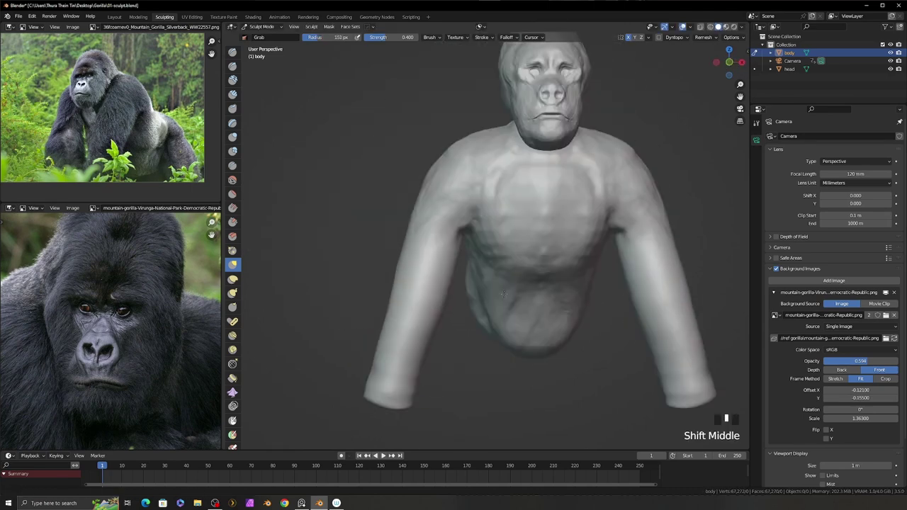
Pull out the back of the head and neck with a resized Grab brush
left_click(233, 93)
mouse_move(425, 212)
middle_mouse_down()
mouse_move(562, 187)
mouse_move(496, 227)
mouse_move(548, 225)
middle_mouse_up()
left_click(233, 263)
key("f")
key("f")
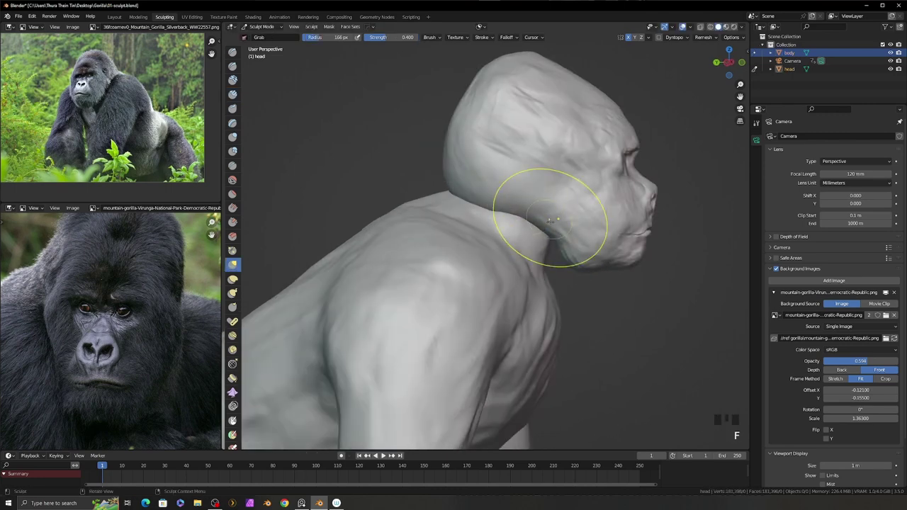
middle_click_drag(481, 164, 475, 174, "ctrl")
left_click(449, 205)
left_click_drag(457, 201, 499, 124)
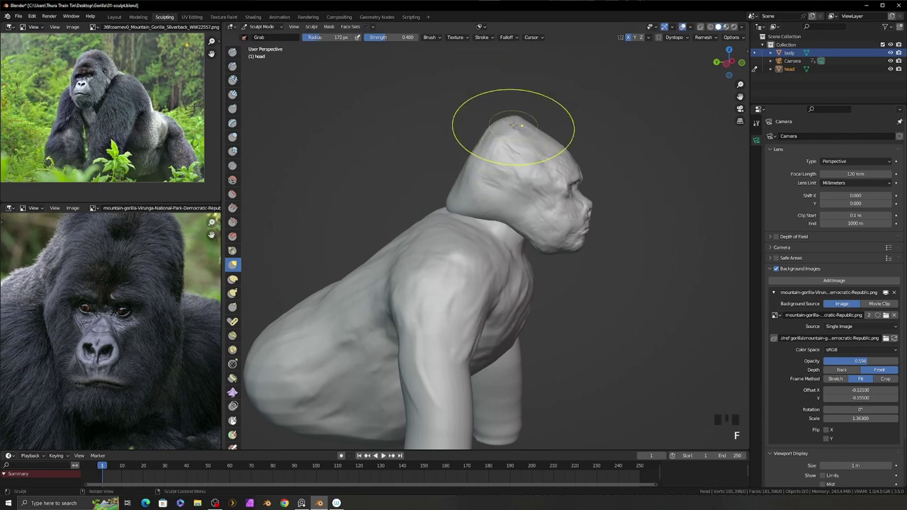
left_click(522, 122)
mouse_move(522, 121)
middle_mouse_down()
mouse_move(447, 222)
mouse_move(568, 238)
mouse_move(587, 229)
middle_mouse_up()
Carve a crease where the head meets the neck, then Alt+Q to the body
key("shift+c")
left_click(587, 229, "ctrl")
left_click(587, 229, "ctrl")
mouse_move(520, 214)
middle_mouse_down()
mouse_move(466, 202)
mouse_move(588, 233)
mouse_move(604, 252)
mouse_move(471, 181)
mouse_move(607, 207)
mouse_move(559, 234)
mouse_move(566, 234)
mouse_move(522, 227)
mouse_move(532, 274)
mouse_move(477, 287)
middle_mouse_up()
key("alt+q")
left_click(471, 181, "ctrl")
Toggle the mesh wireframe overlay on and off to check the body topology
key("3")
right_click(478, 287)
left_click(478, 324)
mouse_move(478, 324)
middle_mouse_down()
mouse_move(521, 316)
mouse_move(486, 324)
mouse_move(545, 333)
mouse_move(614, 304)
mouse_move(536, 231)
mouse_move(543, 258)
mouse_move(522, 243)
mouse_move(498, 196)
mouse_move(522, 216)
mouse_move(502, 261)
middle_mouse_up()
key("q")
left_click(513, 272)
Give the Grab brush a smaller radius, then return to Clay Strips on the back
key("c")
mouse_move(502, 260)
left_mouse_down()
mouse_move(435, 192)
mouse_move(505, 283)
left_mouse_up()
left_click_drag(497, 324, 499, 305)
middle_click_drag(500, 305, 461, 227)
key("g")
key("f")
left_click(457, 238)
key("c")
left_click_drag(461, 227, 482, 191)
Set Clay Strips strength to 0.400 and a smaller radius for shoulder work
key("shift+f")
left_click(458, 197)
middle_click_drag(458, 197, 547, 214, "shift")
middle_click_drag(509, 179, 560, 234, "ctrl")
key("shift+f")
left_click(577, 245)
key("shift+f")
left_click(566, 250)
key("f")
left_click(551, 261)
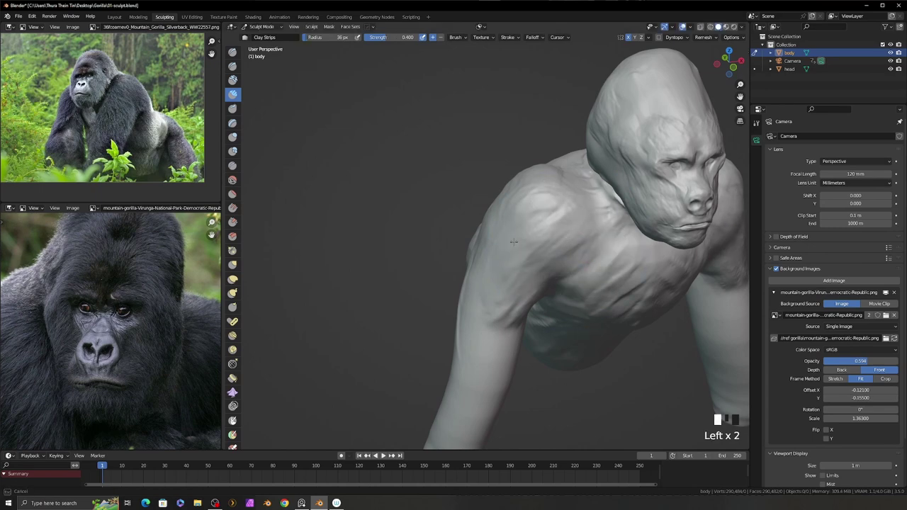
From a front view, carve muscle creases across the chest with the Crease brush
key("KP_Left")
key("KP_8")
key("shift+c")
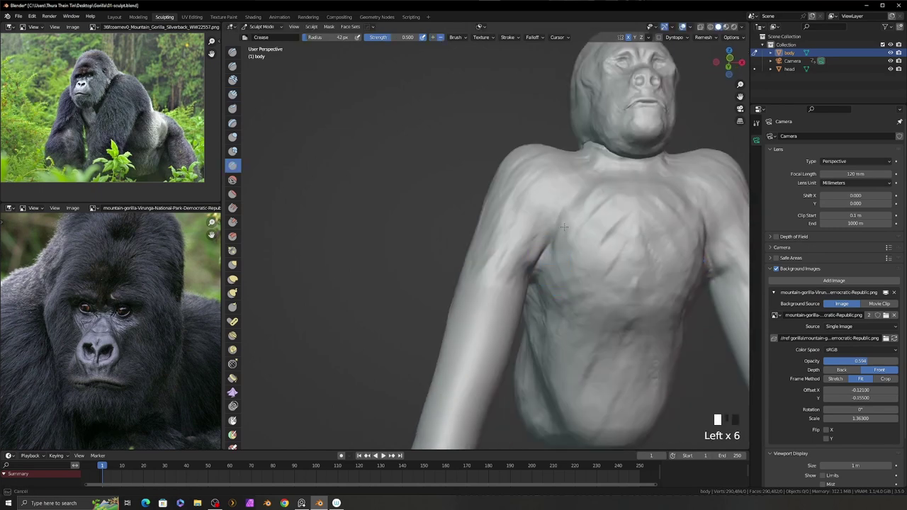
left_click(546, 255)
left_click(546, 255)
mouse_move(551, 261)
middle_mouse_down()
mouse_move(560, 248)
mouse_move(535, 240)
mouse_move(597, 258)
middle_mouse_up()
left_click(538, 244)
left_click(538, 244)
left_click(597, 258)
left_click(598, 259)
Build up clay on the chest and carve grooves into the belly with Clay Strips
key("c")
mouse_move(591, 270)
left_mouse_down("ctrl")
mouse_move(571, 269)
mouse_move(602, 237)
mouse_move(582, 212)
left_mouse_up("ctrl")
mouse_move(581, 211)
middle_mouse_down()
mouse_move(588, 174)
mouse_move(599, 199)
mouse_move(592, 213)
middle_mouse_up()
key("f")
left_click(615, 152)
mouse_move(591, 212)
left_mouse_down("ctrl")
mouse_move(585, 284)
mouse_move(555, 329)
left_mouse_up("ctrl")
Inspect the shoulder from the side, compare the reference face, and pick Grab
mouse_move(577, 321)
middle_mouse_down()
mouse_move(431, 320)
mouse_move(449, 196)
mouse_move(575, 250)
mouse_move(315, 281)
middle_mouse_up()
middle_click_drag(128, 75, 139, 78, "ctrl")
mouse_move(681, 368)
middle_mouse_down()
mouse_move(694, 401)
mouse_move(701, 389)
middle_mouse_up()
key("shift")
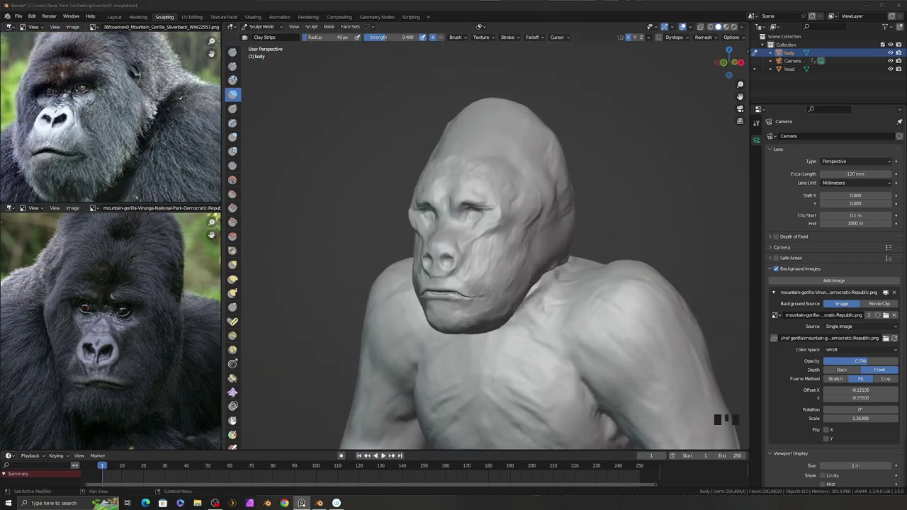
mouse_move(535, 251)
middle_mouse_down()
mouse_move(564, 290)
mouse_move(486, 303)
mouse_move(481, 236)
mouse_move(507, 269)
mouse_move(490, 287)
mouse_move(461, 269)
middle_mouse_up()
key("g")
Switch to the head, mask a small spot on its side and invert the mask
scroll(496, 198, "up", 5)
key("alt+q")
key("m")
key("shift+f")
left_click_drag(496, 206, 487, 184)
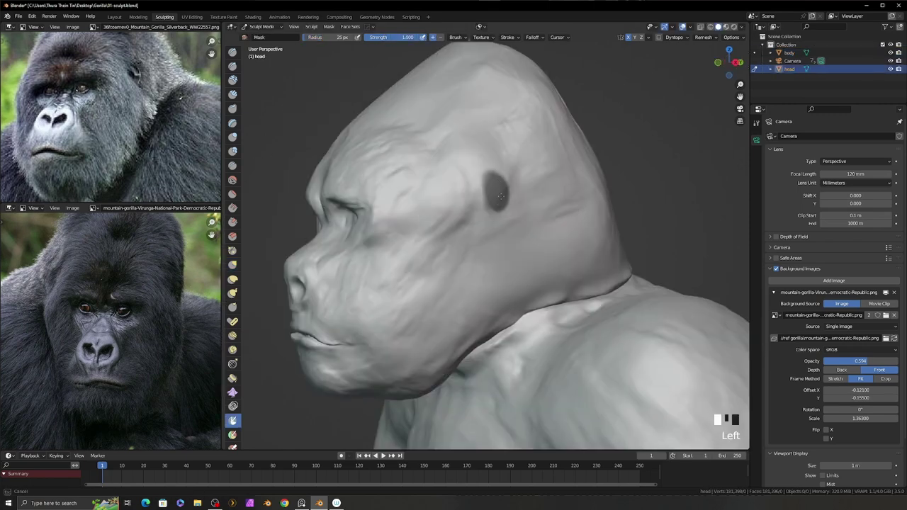
mouse_move(501, 177)
middle_mouse_down()
mouse_move(487, 211)
mouse_move(506, 245)
middle_mouse_up()
key("ctrl+i")
Rotate the unmasked spot outward to form the ear
key("space")
key("r")
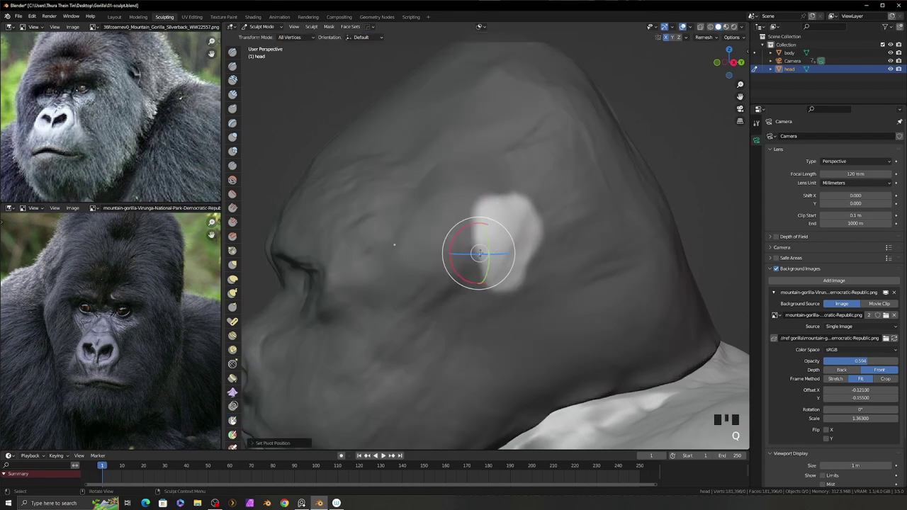
middle_click_drag(482, 253, 486, 273)
mouse_move(486, 273)
left_mouse_down()
mouse_move(478, 294)
mouse_move(486, 283)
left_mouse_up()
middle_click_drag(486, 284, 581, 213)
mouse_move(622, 161)
middle_mouse_down()
mouse_move(543, 257)
mouse_move(520, 229)
mouse_move(544, 235)
mouse_move(519, 225)
mouse_move(520, 202)
mouse_move(522, 263)
mouse_move(510, 256)
mouse_move(526, 234)
mouse_move(564, 206)
mouse_move(539, 259)
middle_mouse_up()
Carve into the new ear with Crease and shape it with a resized Grab brush
key("shift+c")
left_click(519, 229)
left_click(520, 233)
key("g")
key("f")
left_click(513, 246)
Detail the ear and head with Clay Strips and Grab from several angles
key("shift+c")
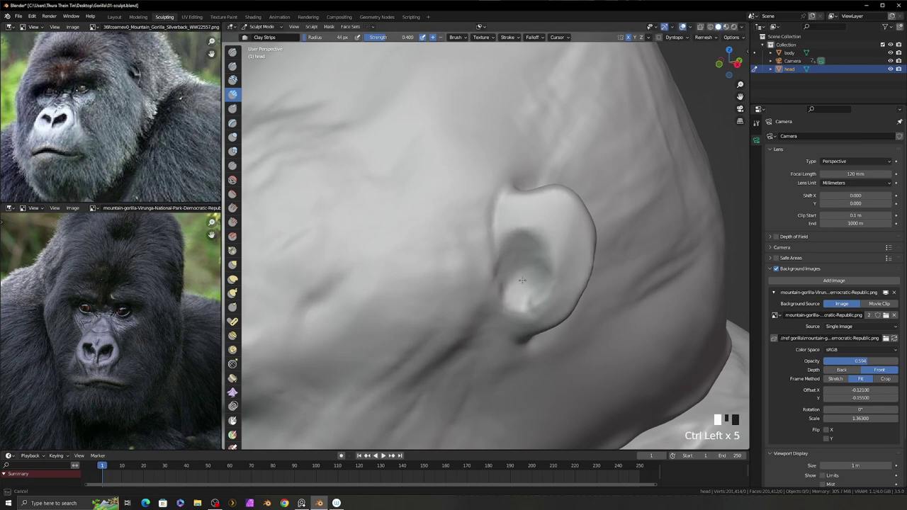
key("f")
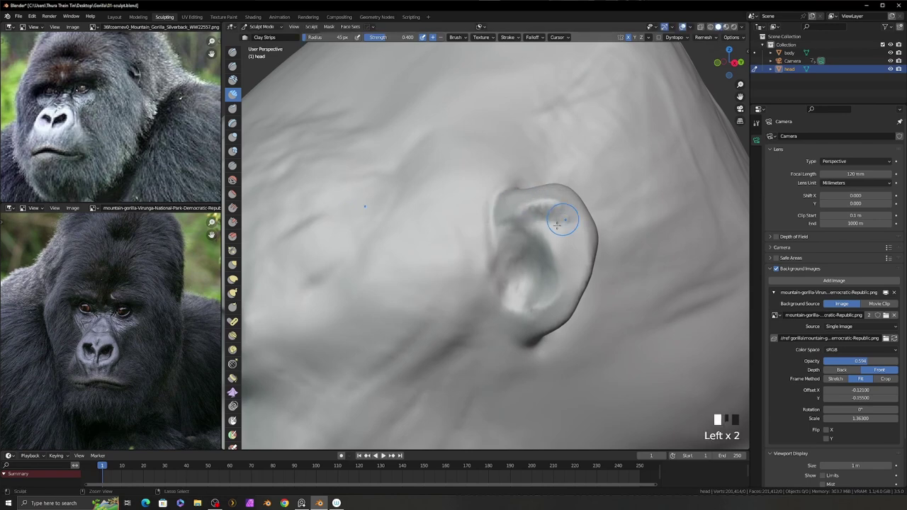
middle_click_drag(558, 225, 560, 231)
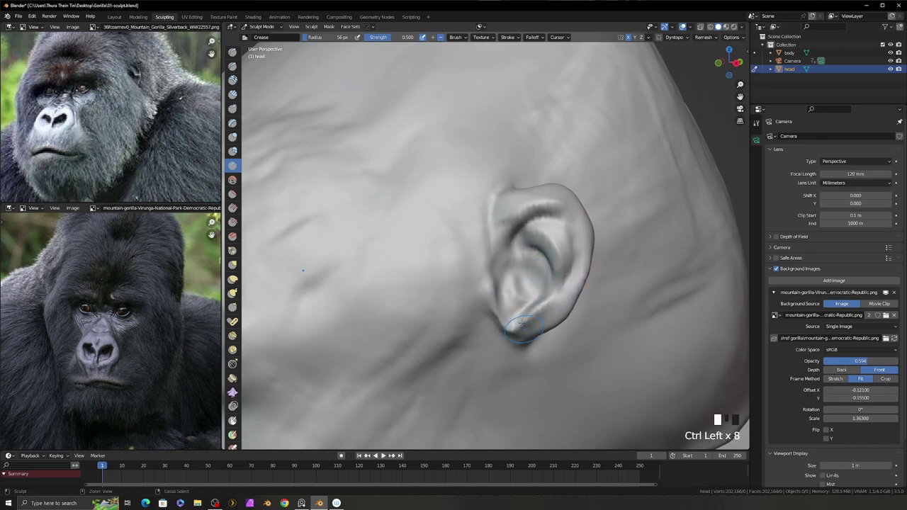
mouse_move(517, 292)
middle_mouse_down("ctrl")
mouse_move(554, 340)
mouse_move(572, 287)
mouse_move(617, 263)
middle_mouse_up("ctrl")
left_click(233, 264)
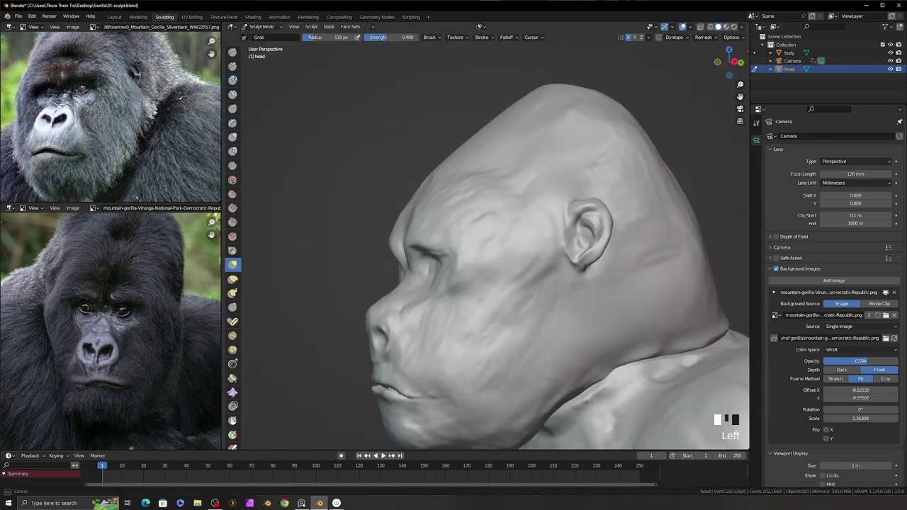
mouse_move(569, 213)
middle_mouse_down()
mouse_move(438, 325)
mouse_move(431, 300)
mouse_move(462, 263)
mouse_move(478, 298)
mouse_move(585, 267)
mouse_move(598, 320)
mouse_move(553, 273)
middle_mouse_up()
left_click(233, 94)
Save the sculpt file from the File menu
scroll(543, 260, "down", 2)
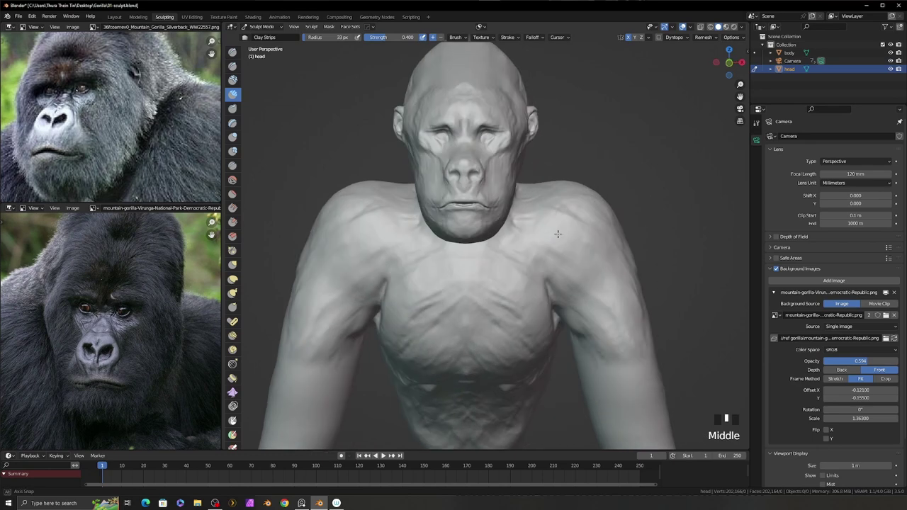
left_click(19, 16)
left_click(32, 75)
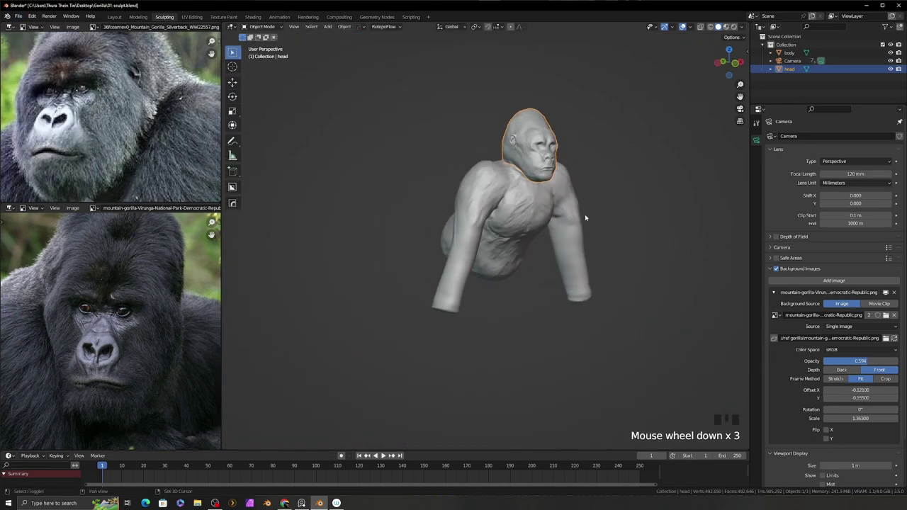
Add a UV sphere, scale it up and stretch it vertically into an egg shape
key("shift+a")
left_click(623, 119)
middle_click_drag(623, 119, 533, 206, "alt")
key("s")
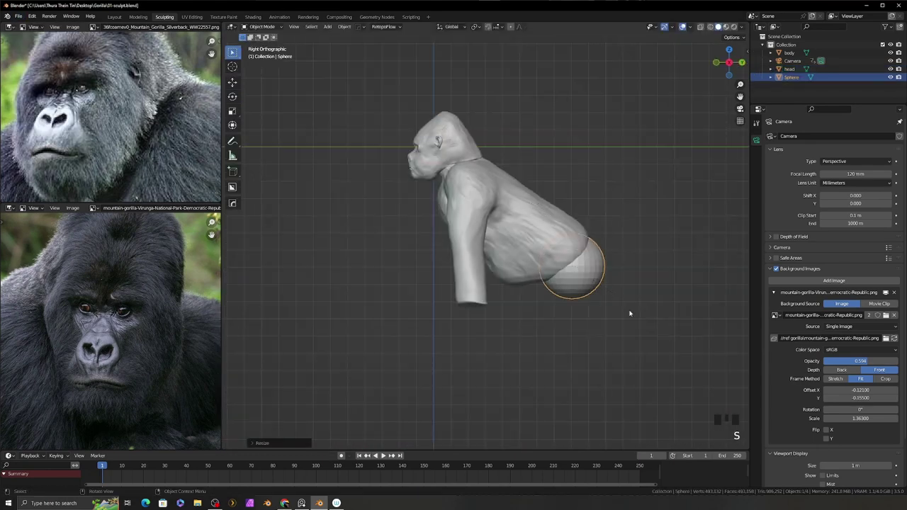
left_click(614, 304)
key("s")
key("z")
left_click(634, 330)
Duplicate the egg-shaped sphere below the first one and rotate the copy
middle_click_drag(633, 330, 617, 348, "shift")
scroll(525, 347, "up", 1, "alt")
middle_click_drag(543, 344, 524, 355, "alt")
key("shift+d")
left_click(589, 276)
key("r")
left_click(567, 328)
Rotate the lower leg sphere to tilt it into position
left_click(593, 247)
middle_click_drag(567, 324, 568, 260, "alt")
left_click(543, 283)
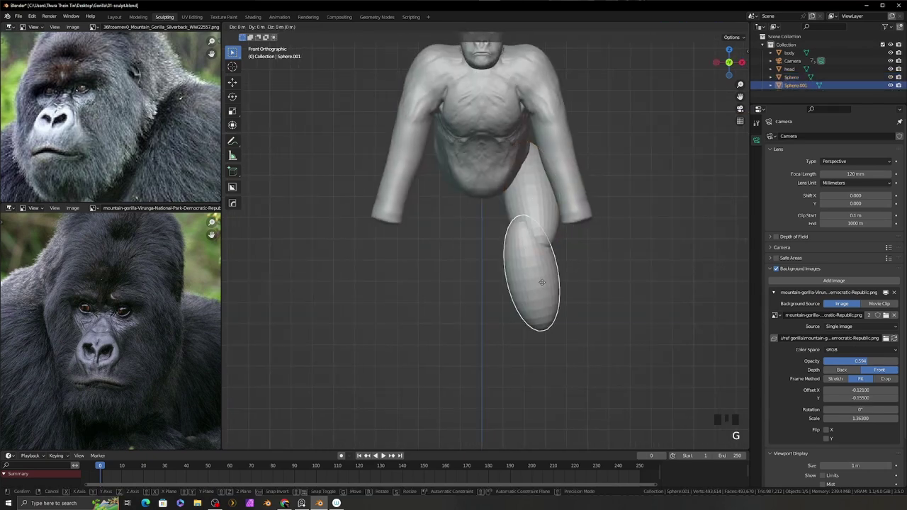
key("r")
left_click(561, 300)
middle_click_drag(561, 299, 553, 340, "alt")
middle_click_drag(553, 340, 538, 383, "shift")
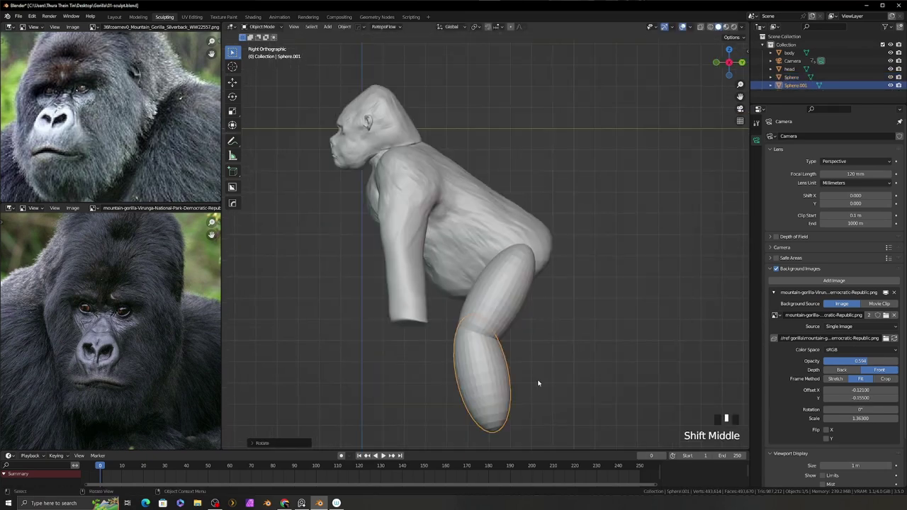
Select the gorilla body with the leg piece, make the body active and resume sculpting
left_click(396, 310)
middle_click_drag(396, 309, 471, 320, "alt")
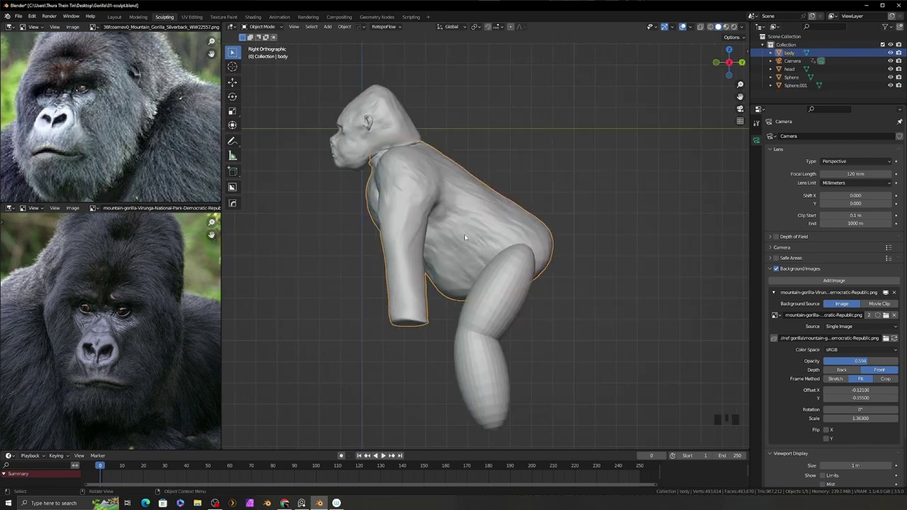
left_click(507, 283, "shift")
middle_click_drag(534, 273, 530, 287, "shift")
left_click(475, 263)
left_click(268, 55)
Mask the belly, invert the mask and refine it with the Mask Filter
scroll(454, 241, "up", 2)
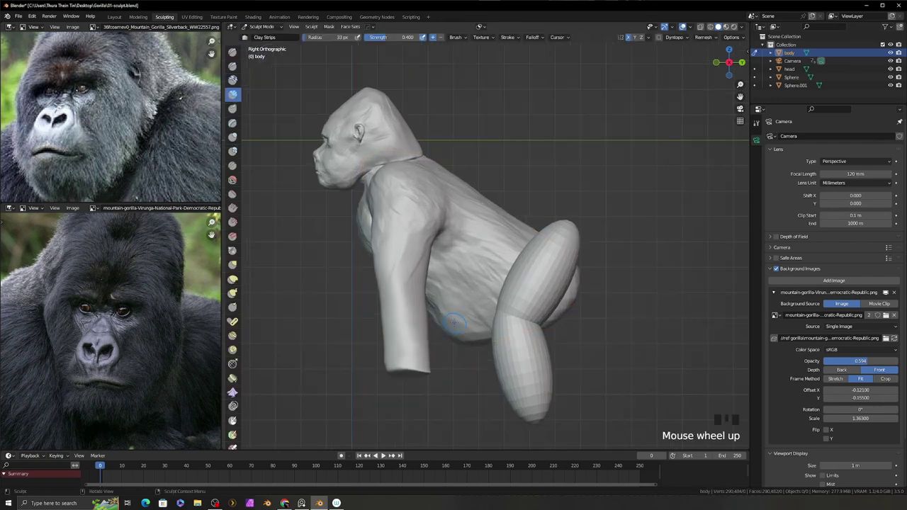
left_click_drag(426, 213, 525, 333, "ctrl+shift")
mouse_move(538, 241)
middle_mouse_down("alt")
mouse_move(559, 231)
mouse_move(539, 255)
middle_mouse_up("alt")
mouse_move(482, 213)
left_mouse_down("ctrl+shift")
mouse_move(429, 278)
mouse_move(425, 340)
left_mouse_up("ctrl+shift")
middle_click_drag(453, 333, 471, 368, "alt")
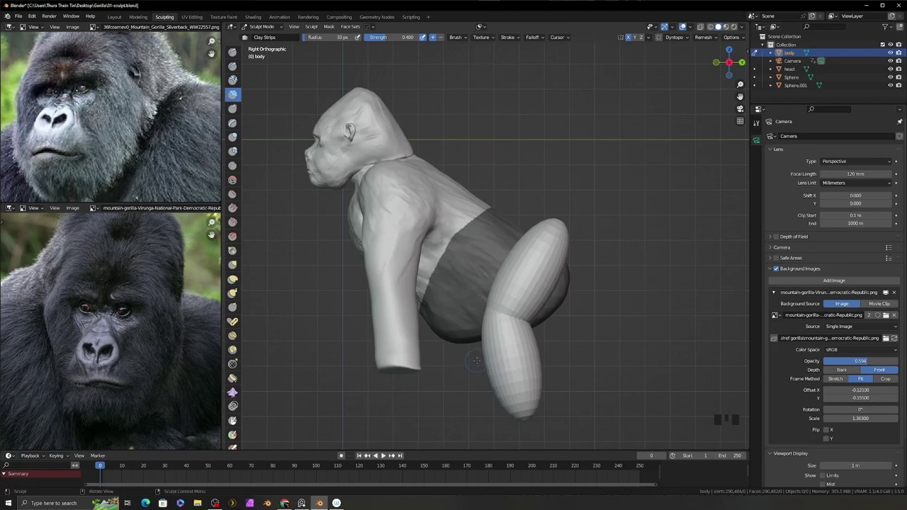
key("ctrl+i")
key("q")
key("a")
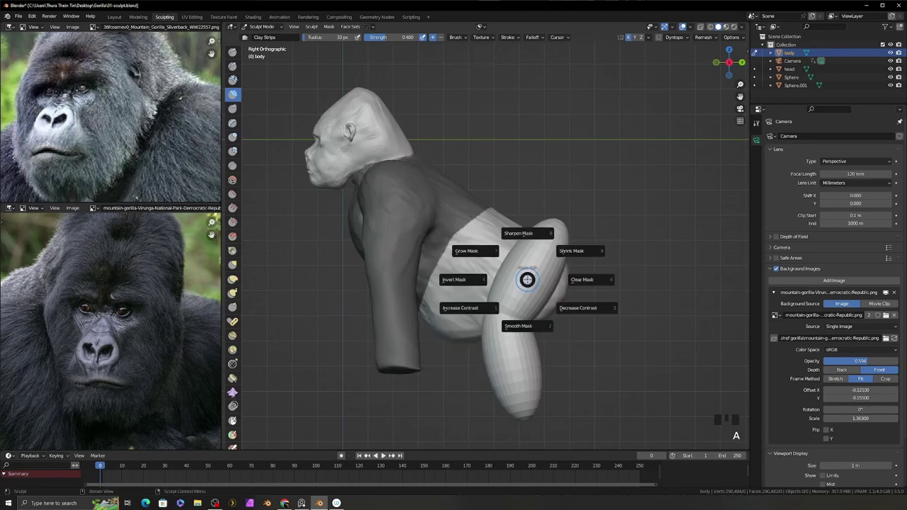
key("a")
key("a")
left_click(467, 283)
Tilt the body forward about 23° with the pivot on the mask, then clear the mask
key("shift+space")
key("r")
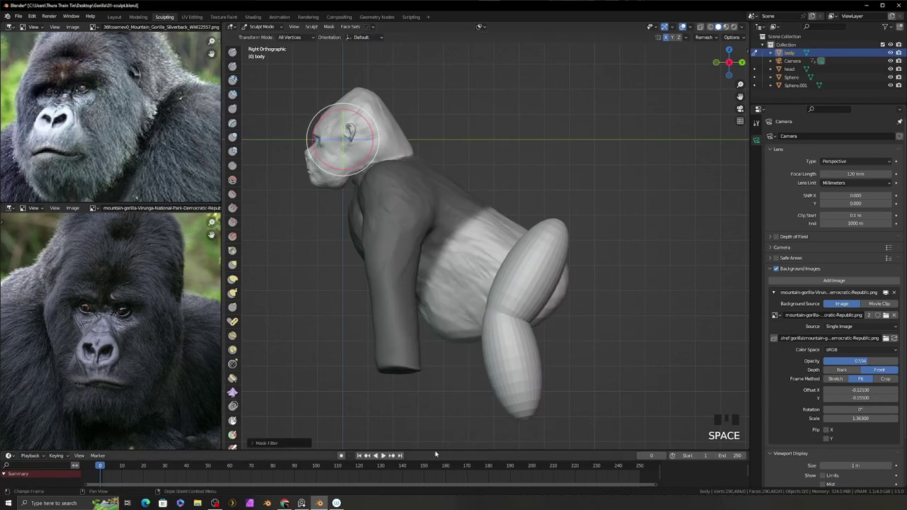
key("q")
left_click(449, 253)
left_click_drag(449, 253, 500, 248)
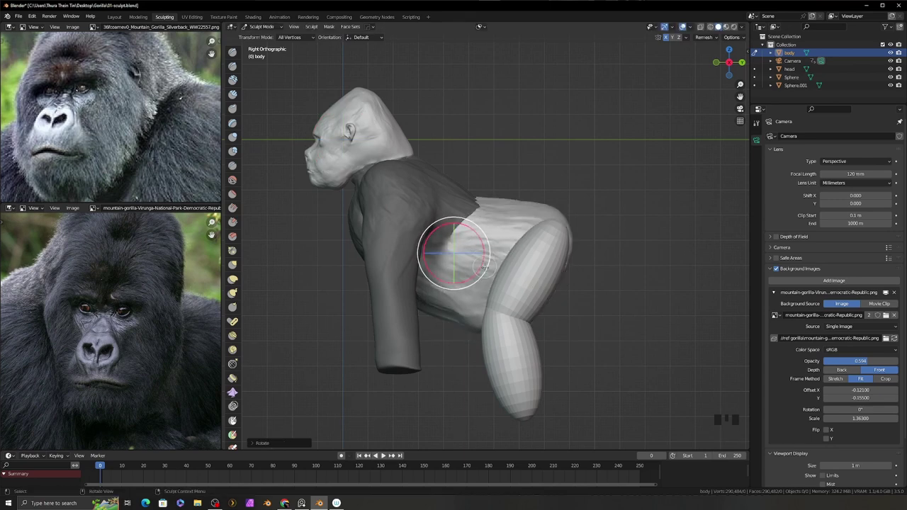
middle_click_drag(489, 272, 480, 263)
key("alt+m")
key("g")
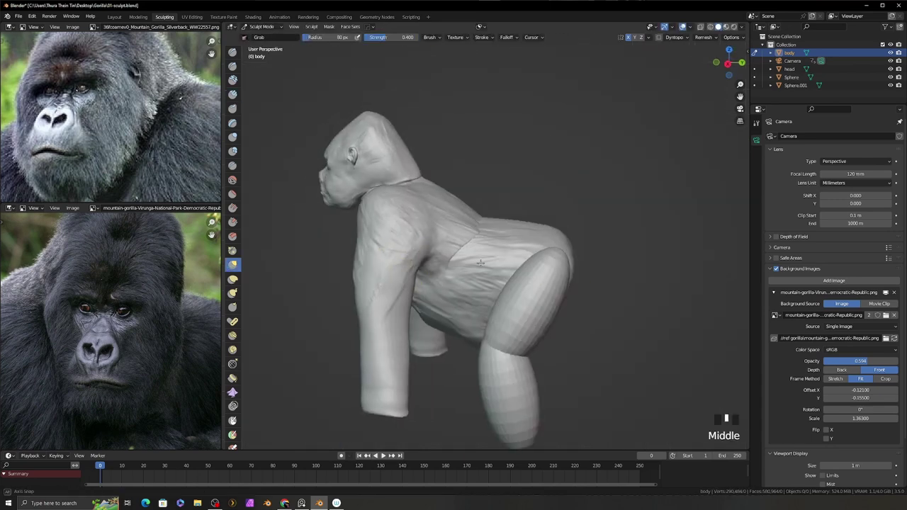
mouse_move(484, 230)
middle_mouse_down()
mouse_move(543, 277)
mouse_move(536, 239)
mouse_move(446, 283)
mouse_move(564, 212)
middle_mouse_up()
middle_click_drag(450, 171, 510, 168)
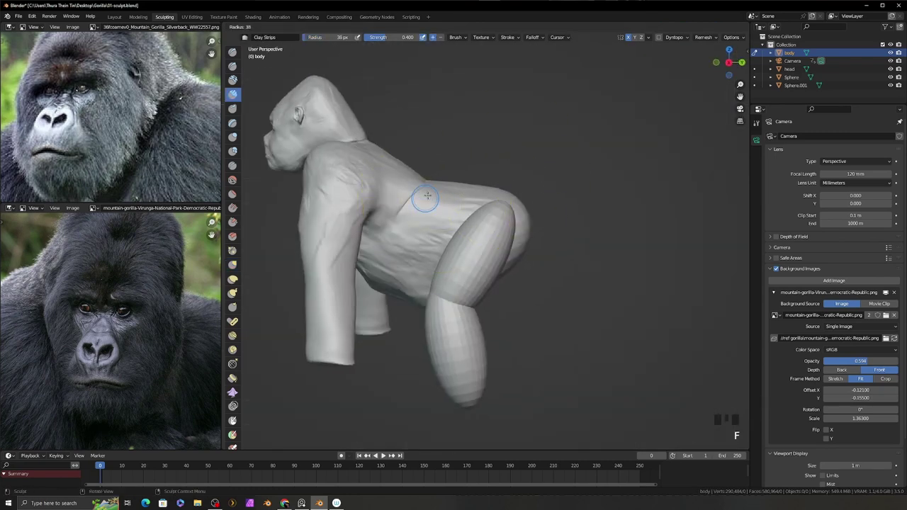
Set a voxel size on the leg sphere and remesh it into dense geometry
left_click(430, 194)
left_click(791, 77)
key("g")
middle_click_drag(510, 241, 567, 254)
key("r")
left_click(536, 354)
key("ctrl+r")
mouse_move(536, 385)
middle_mouse_down()
mouse_move(517, 304)
mouse_move(468, 256)
mouse_move(445, 253)
mouse_move(465, 228)
middle_mouse_up()
Sculpt the leg with a 64 px Clay Strips brush and inverted Crease strokes
key("c")
key("f")
left_click(464, 255)
mouse_move(433, 190)
middle_mouse_down()
mouse_move(415, 243)
mouse_move(451, 312)
mouse_move(429, 283)
mouse_move(425, 248)
mouse_move(401, 203)
mouse_move(504, 248)
mouse_move(516, 239)
mouse_move(489, 252)
middle_mouse_up()
double_click(415, 243)
key("shift+c")
key("space")
left_click(494, 264)
key("shift+c")
left_click(474, 257, "ctrl")
Crease detail into the shoulder and arm
mouse_move(443, 278)
left_mouse_down("ctrl")
mouse_move(455, 325)
mouse_move(418, 328)
mouse_move(453, 290)
left_mouse_up("ctrl")
middle_click_drag(510, 301, 508, 288)
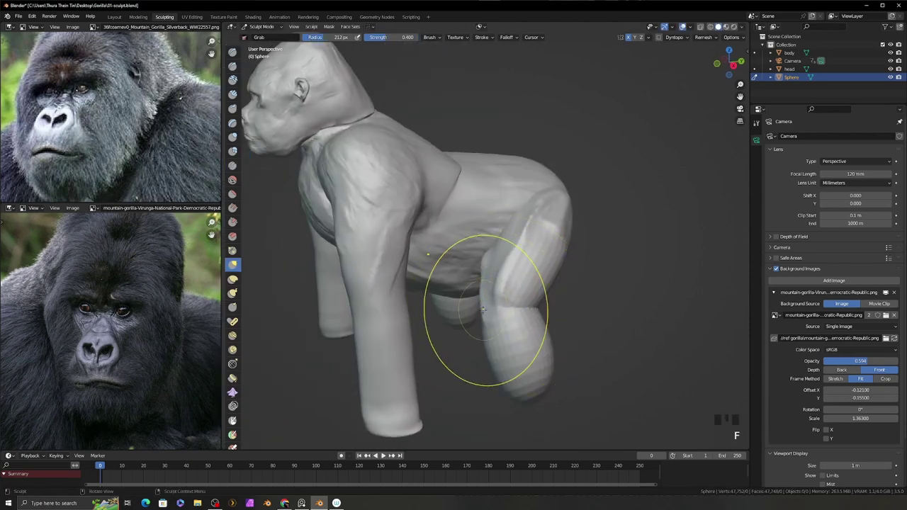
scroll(567, 304, "up", 4)
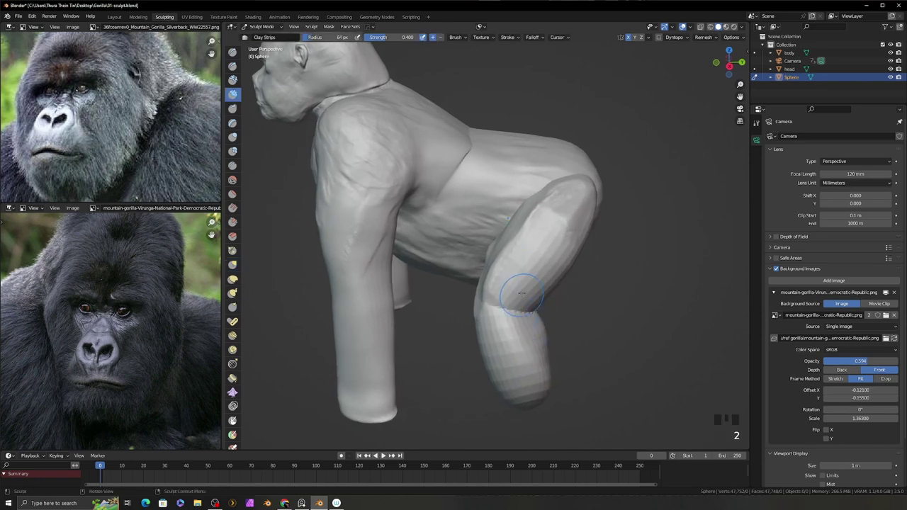
left_click(233, 93)
Apply Shade Smooth to the leg sphere in Object Mode and return to Sculpt Mode
key("ctrl+Tab")
right_click(496, 254)
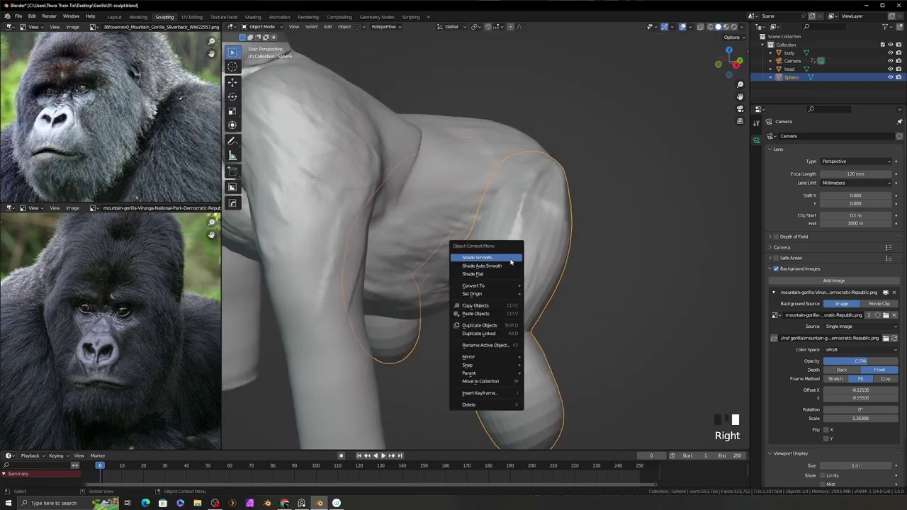
left_click(496, 257)
key("ctrl+Tab")
left_click(494, 323)
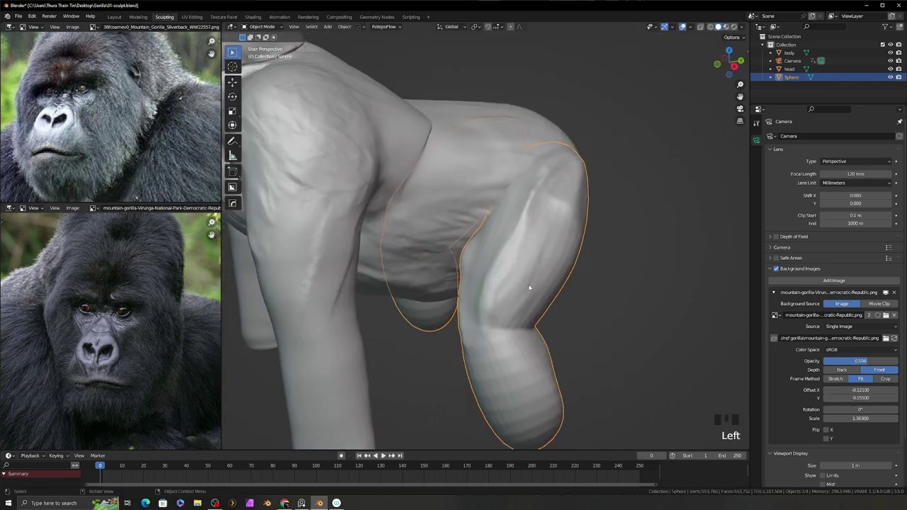
key("ctrl+Tab")
Shape the leg with the Crease, Line Project and Grab tools
mouse_move(514, 310)
middle_mouse_down()
mouse_move(548, 213)
mouse_move(539, 177)
mouse_move(569, 211)
mouse_move(566, 267)
mouse_move(544, 216)
middle_mouse_up()
left_click(233, 165)
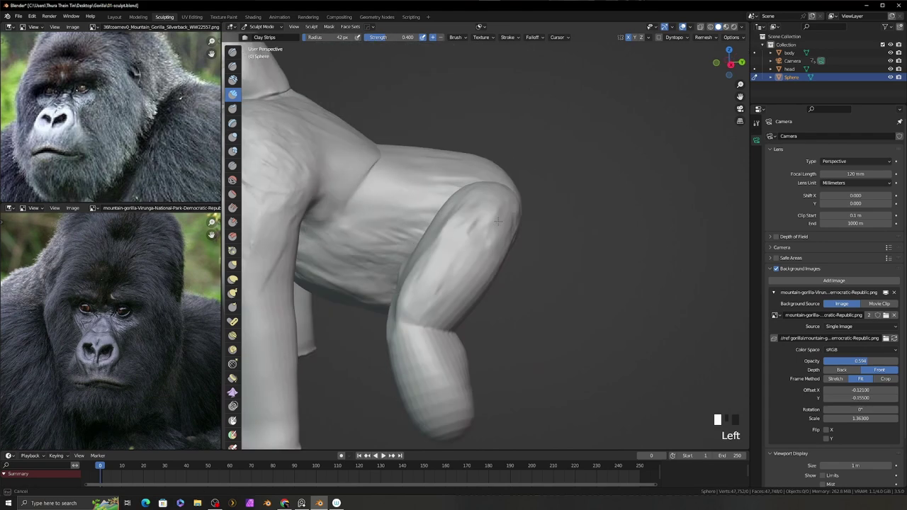
middle_click_drag(457, 348, 501, 347)
key("9")
left_click_drag(439, 336, 441, 337)
middle_click_drag(440, 337, 484, 320)
key("3")
middle_click_drag(421, 363, 448, 242)
Pull the hip surface into shape with Clay Strips, viewing the legs from the side
left_click(232, 94)
key("c")
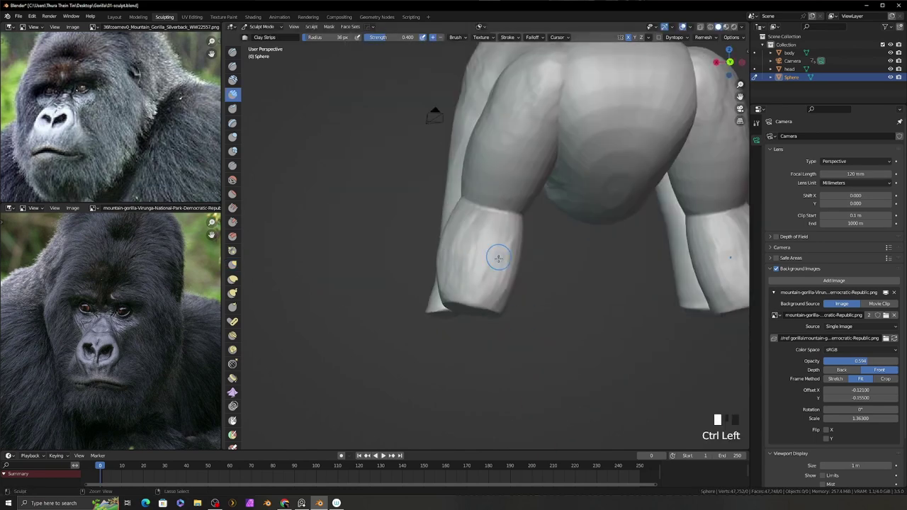
mouse_move(510, 262)
middle_mouse_down()
mouse_move(473, 363)
mouse_move(482, 290)
mouse_move(441, 259)
mouse_move(461, 272)
mouse_move(480, 224)
middle_mouse_up()
mouse_move(450, 298)
middle_mouse_down()
mouse_move(536, 304)
mouse_move(463, 297)
mouse_move(516, 303)
mouse_move(376, 316)
mouse_move(417, 336)
middle_mouse_up()
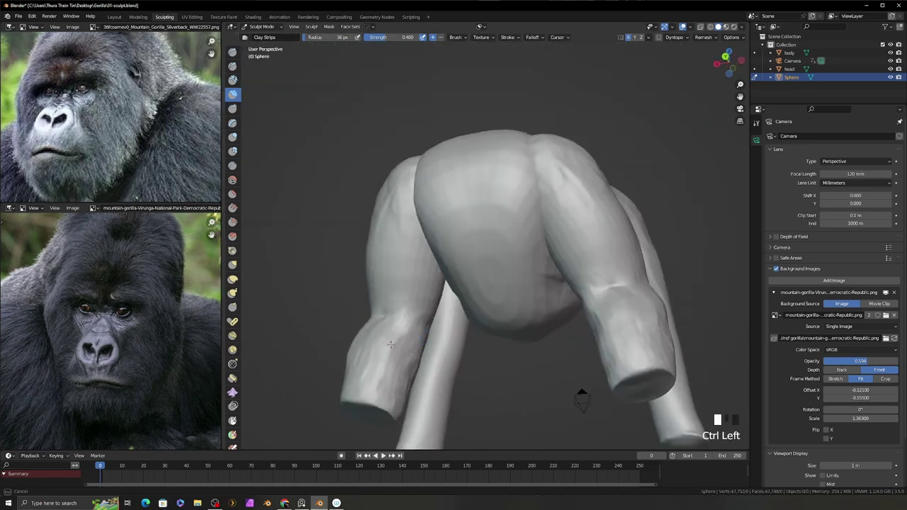
mouse_move(384, 374)
middle_mouse_down()
mouse_move(376, 344)
mouse_move(323, 328)
mouse_move(377, 304)
mouse_move(598, 314)
mouse_move(324, 345)
mouse_move(399, 400)
mouse_move(442, 304)
mouse_move(480, 272)
mouse_move(474, 222)
middle_mouse_up()
left_click_drag(427, 242, 446, 224)
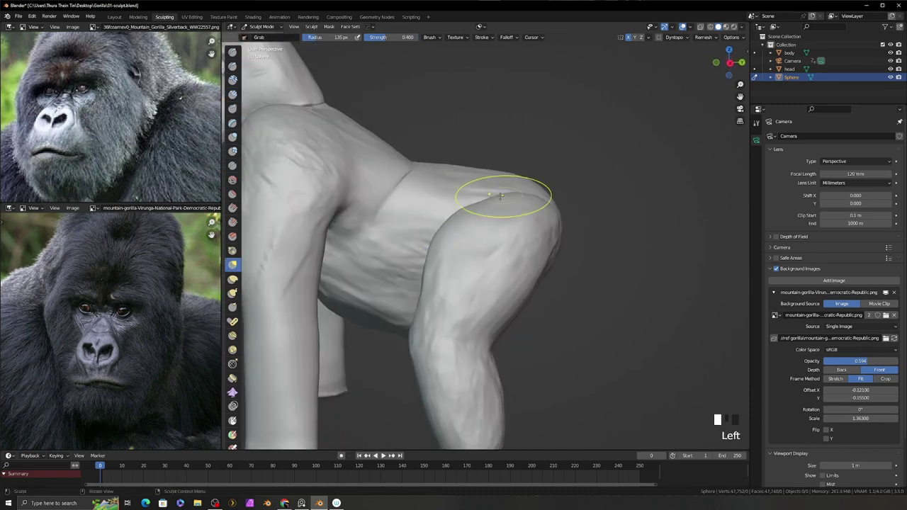
middle_click_drag(496, 187, 547, 297)
Join the leg into the body with Ctrl+J and resume sculpting with a 53 px brush
left_click(547, 304)
mouse_move(561, 237)
middle_mouse_down()
mouse_move(547, 304)
mouse_move(632, 263)
mouse_move(517, 263)
mouse_move(607, 263)
mouse_move(566, 269)
mouse_move(599, 244)
mouse_move(533, 283)
mouse_move(553, 259)
mouse_move(560, 272)
mouse_move(537, 328)
mouse_move(525, 255)
mouse_move(549, 291)
middle_mouse_up()
key("ctrl+Tab")
key("ctrl+j")
left_click(566, 302)
key("f")
left_click(533, 283)
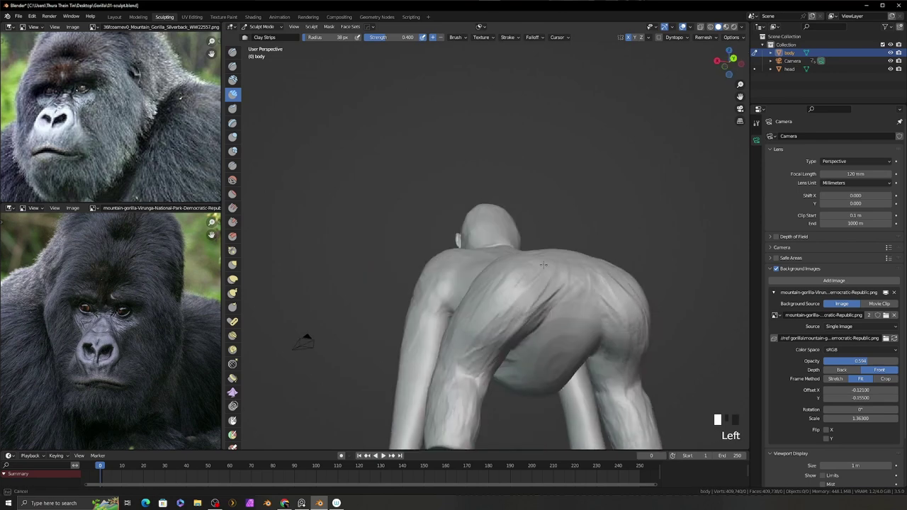
Adjust the brush radius and work over the arm, shoulder and back
middle_click_drag(483, 297, 576, 259, "ctrl")
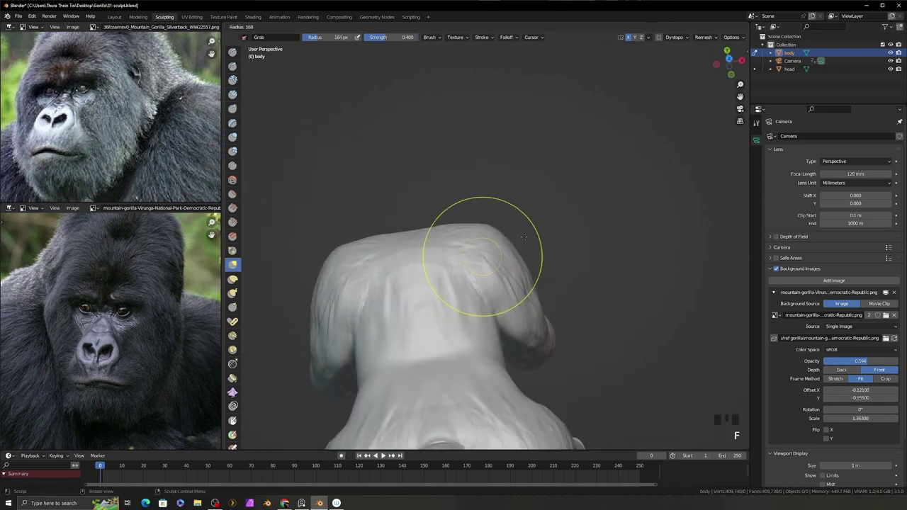
middle_click_drag(409, 232, 523, 329, "shift")
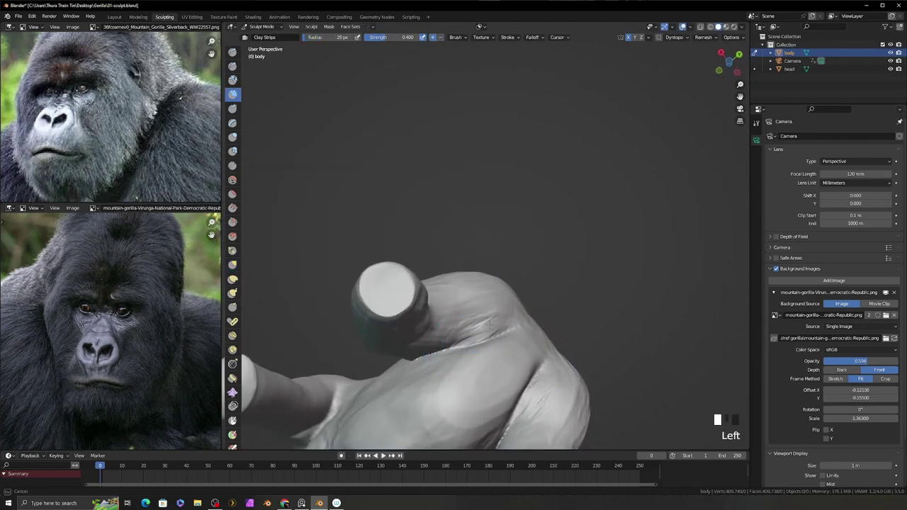
key("f")
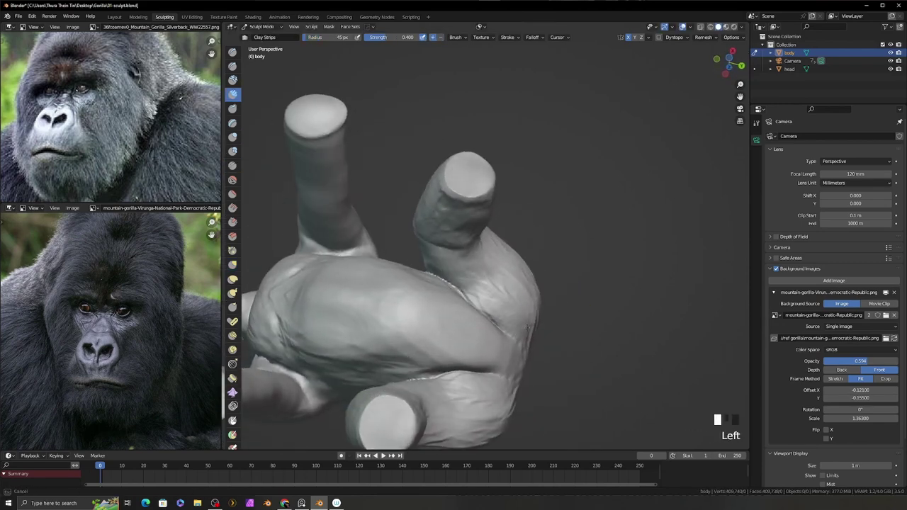
middle_click_drag(527, 326, 375, 300)
scroll(511, 318, "up", 3)
middle_click_drag(511, 319, 543, 296)
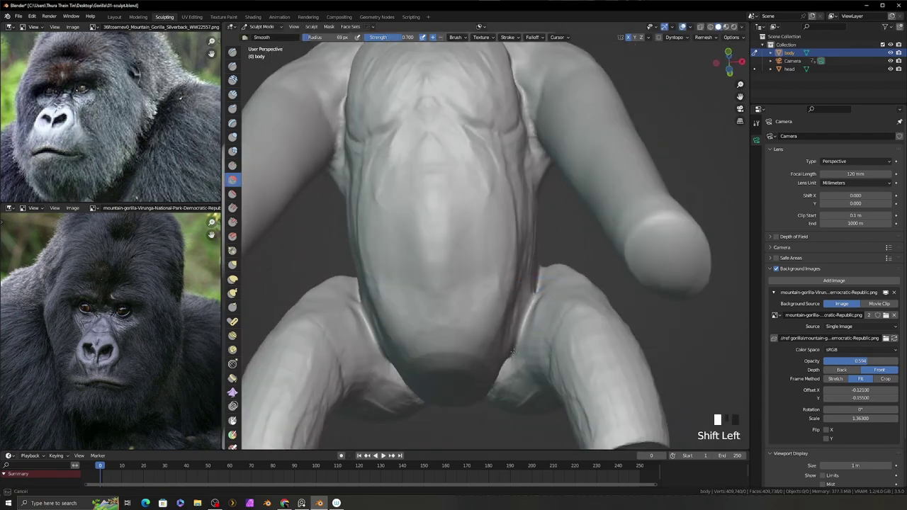
mouse_move(515, 343)
middle_mouse_down()
mouse_move(649, 220)
mouse_move(613, 226)
middle_mouse_up()
Stroke and smooth the torso and underside where the hind leg meets the body
left_click_drag(614, 227, 602, 312)
mouse_move(603, 312)
middle_mouse_down()
mouse_move(626, 296)
mouse_move(591, 291)
mouse_move(497, 325)
middle_mouse_up()
left_click_drag(496, 325, 492, 327, "shift")
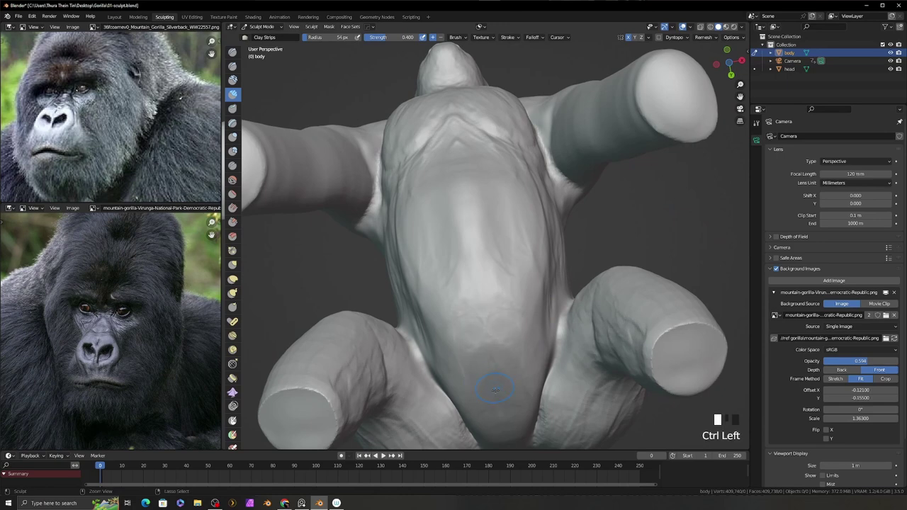
middle_click_drag(499, 431, 515, 243)
left_click(515, 243)
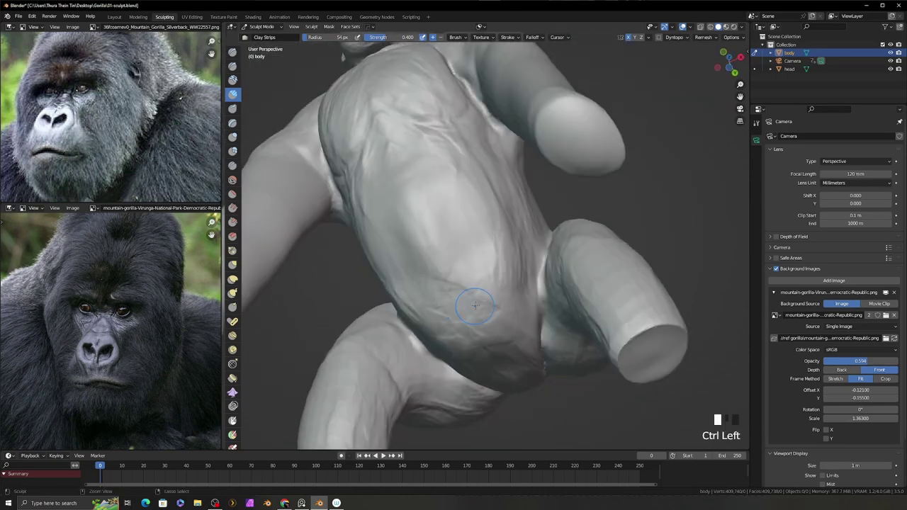
mouse_move(459, 320)
middle_mouse_down()
mouse_move(560, 287)
mouse_move(432, 199)
mouse_move(552, 265)
mouse_move(492, 233)
mouse_move(482, 213)
mouse_move(587, 260)
mouse_move(556, 254)
middle_mouse_up()
mouse_move(540, 219)
middle_mouse_down()
mouse_move(573, 182)
mouse_move(599, 215)
mouse_move(652, 197)
middle_mouse_up()
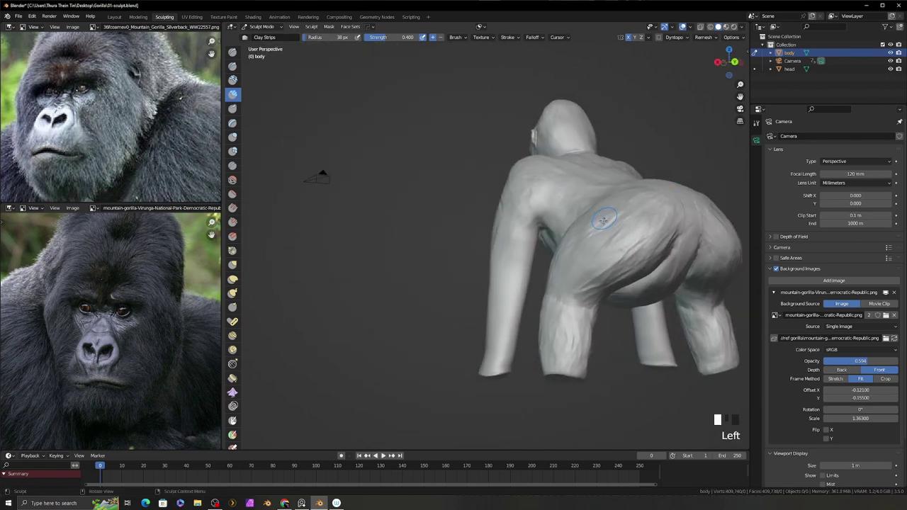
mouse_move(596, 224)
middle_mouse_down("ctrl")
mouse_move(539, 213)
mouse_move(553, 227)
middle_mouse_up("ctrl")
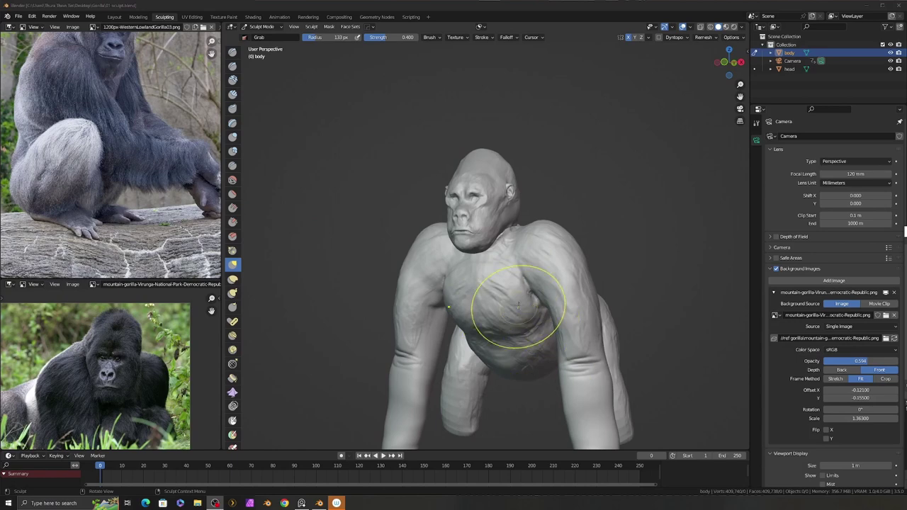
Scale the head up slightly to about 1.016 using side and front views
mouse_move(518, 304)
middle_mouse_down()
mouse_move(566, 215)
mouse_move(553, 220)
mouse_move(547, 203)
mouse_move(559, 213)
middle_mouse_up()
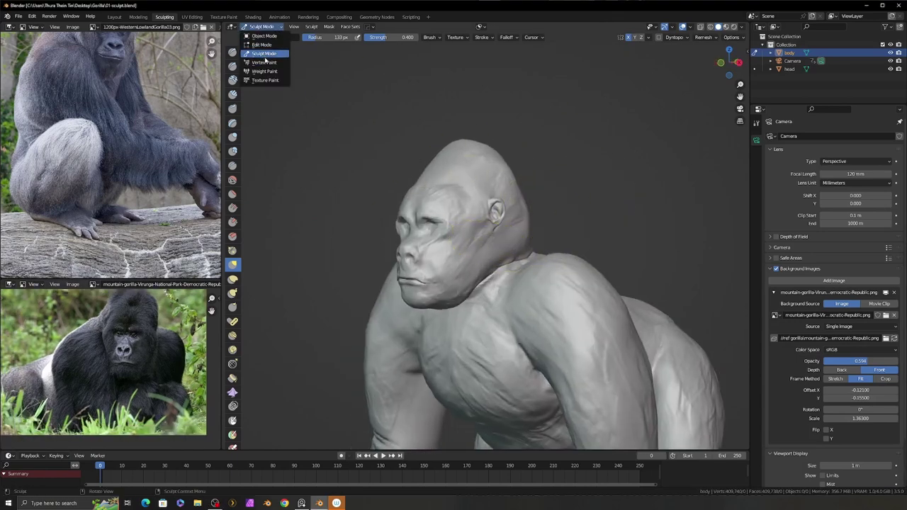
key("KP_3")
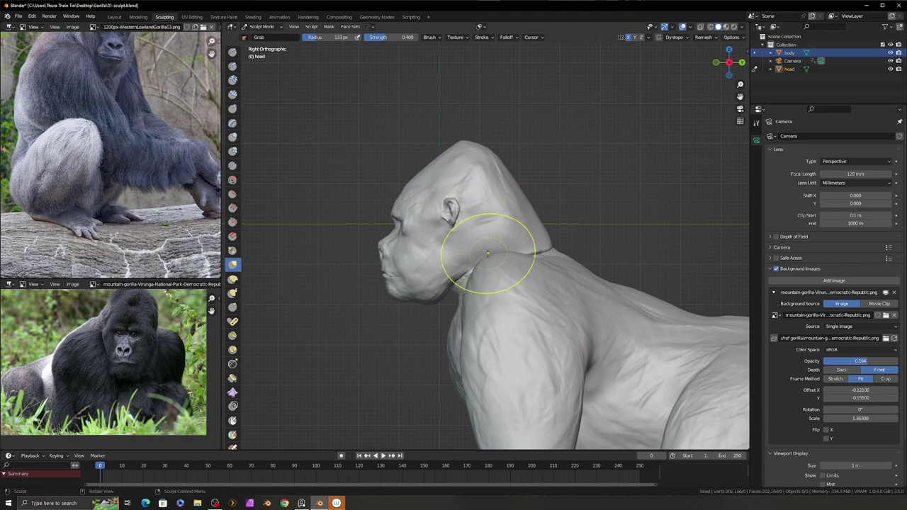
key("shift+space")
left_click(466, 466)
key("KP_1")
scroll(634, 212, "down", 3)
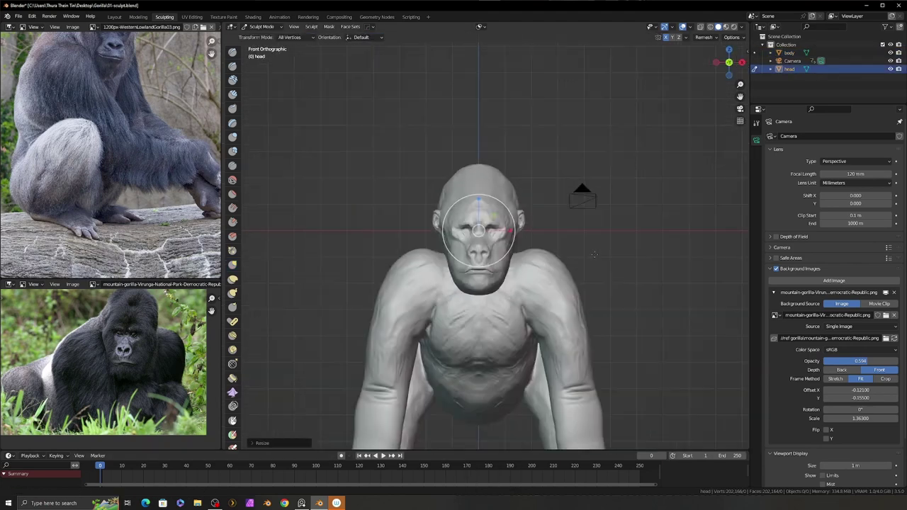
scroll(638, 269, "up", 3)
middle_click_drag(639, 285, 614, 278, "ctrl")
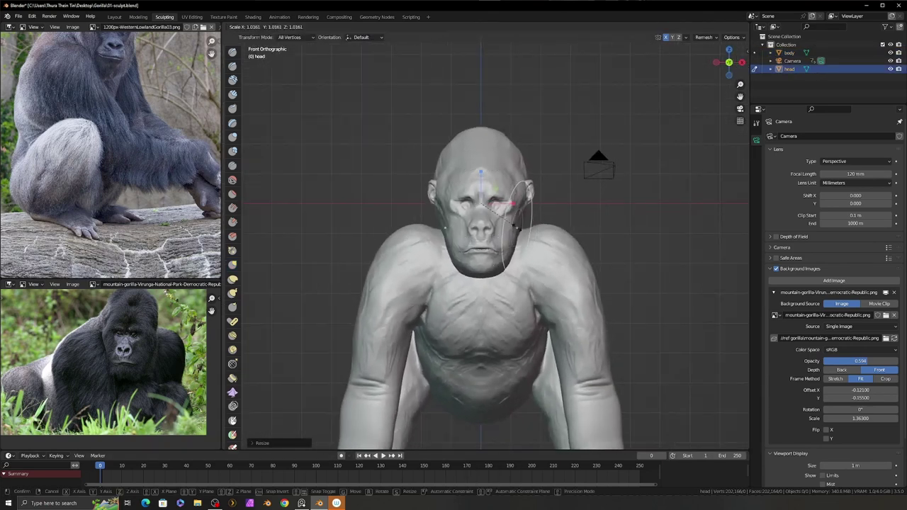
key("Escape")
Reshape the head with the Grab brush, then switch to Object Mode
key("g")
mouse_move(516, 225)
middle_mouse_down()
mouse_move(480, 196)
mouse_move(577, 212)
mouse_move(548, 233)
mouse_move(561, 209)
mouse_move(537, 199)
mouse_move(543, 193)
mouse_move(489, 244)
middle_mouse_up()
middle_click_drag(505, 213, 496, 200)
scroll(496, 200, "down", 3)
scroll(496, 198, "up", 1)
key("f")
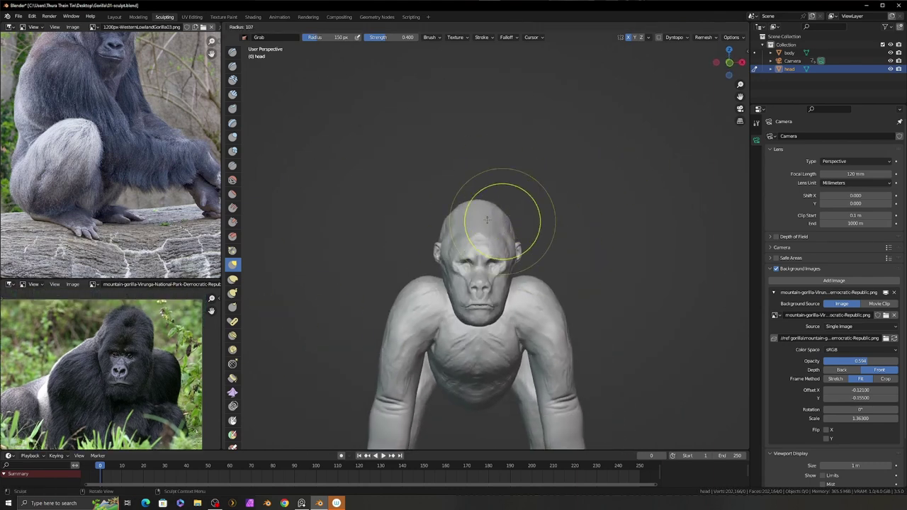
middle_click_drag(467, 201, 598, 289)
left_click(266, 27)
left_click(280, 30)
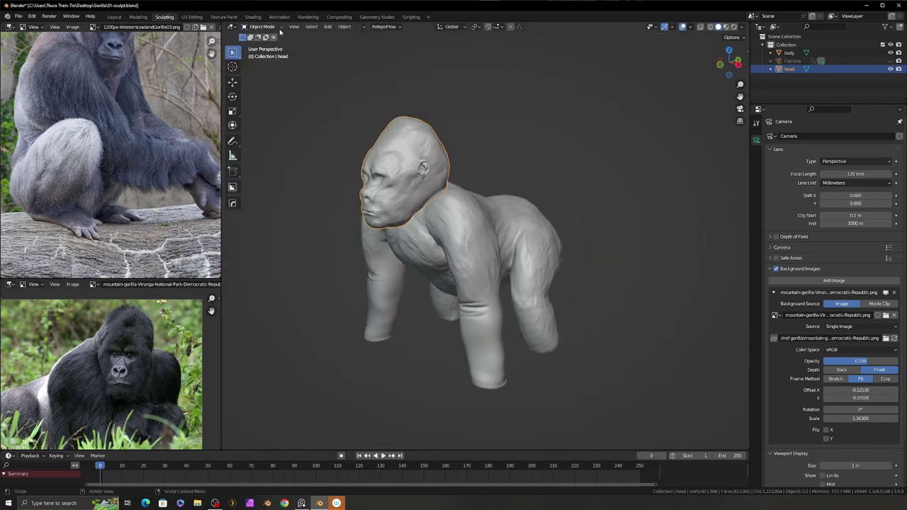
Add a new cube for the foot, hide the gorilla body and head, and flatten it on Z
key("shift+a")
left_click(634, 258)
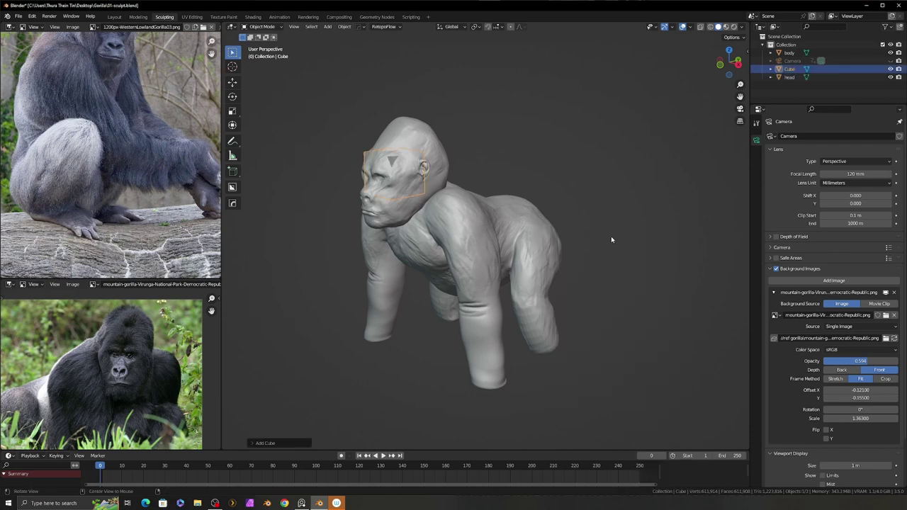
key("KP_3")
key("shift+h")
key("s")
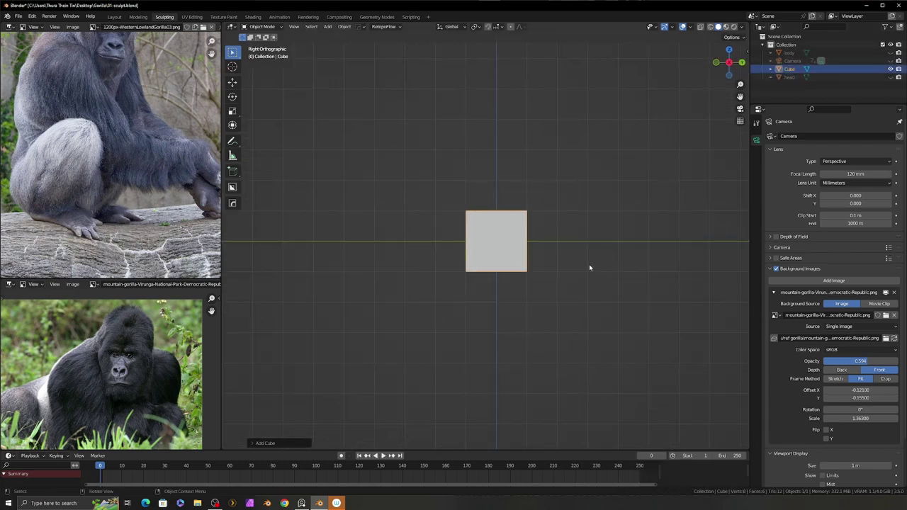
key("z")
left_click(531, 249)
mouse_move(531, 249)
middle_mouse_down()
mouse_move(547, 308)
mouse_move(506, 275)
mouse_move(577, 298)
mouse_move(597, 267)
mouse_move(575, 282)
mouse_move(560, 323)
mouse_move(496, 196)
middle_mouse_up()
Apply the cube's scale, enter Sculpt Mode and voxel-remesh it at 0.0210 m
key("ctrl+a")
left_click(560, 283)
key("ctrl+Tab")
left_click(492, 233)
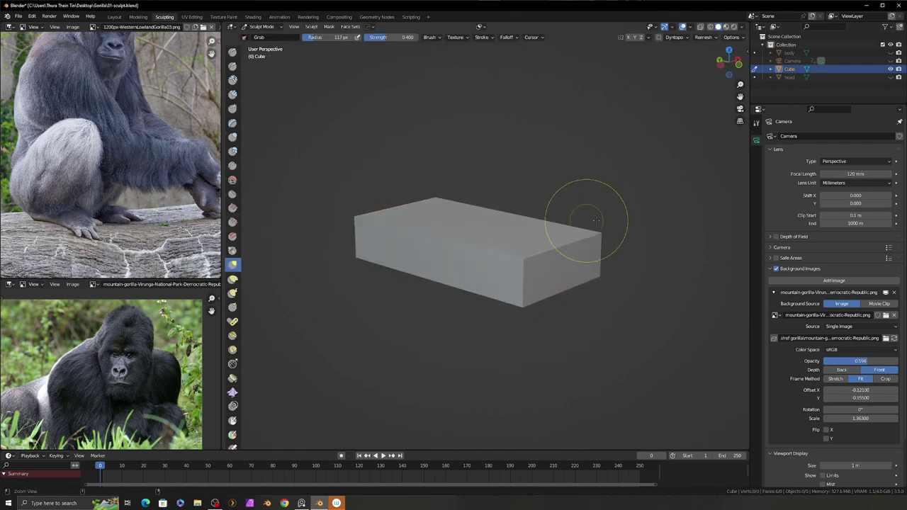
mouse_move(601, 206)
middle_mouse_down()
mouse_move(502, 313)
mouse_move(510, 294)
middle_mouse_up()
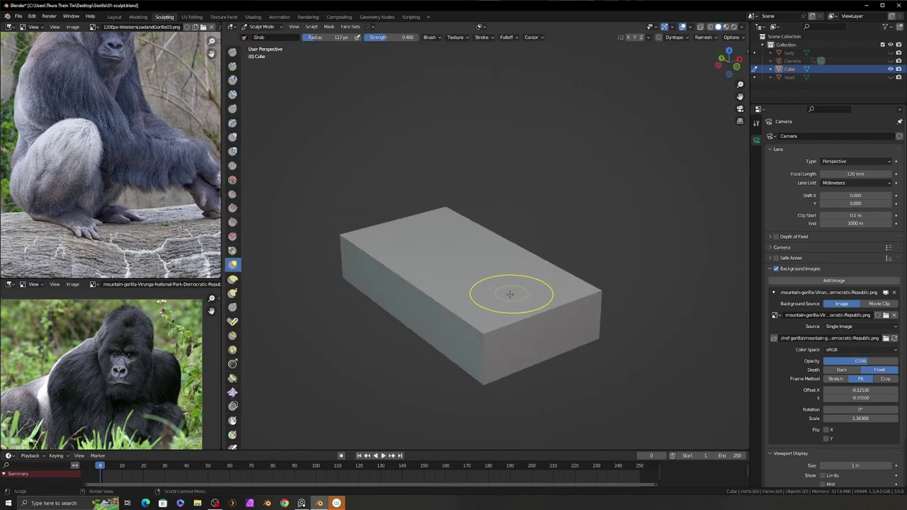
left_click(574, 280)
Roughly soften the slab's edges with Clay Strips, restoring the wanted state from undo history
mouse_move(540, 245)
middle_mouse_down()
mouse_move(563, 277)
mouse_move(577, 267)
mouse_move(528, 292)
mouse_move(534, 277)
mouse_move(637, 210)
middle_mouse_up()
key("c")
key("ctrl+z")
key("ctrl+shift+z")
middle_click_drag(453, 287, 607, 213)
key("ctrl+alt+z")
left_click(496, 269)
middle_click_drag(398, 365, 520, 223)
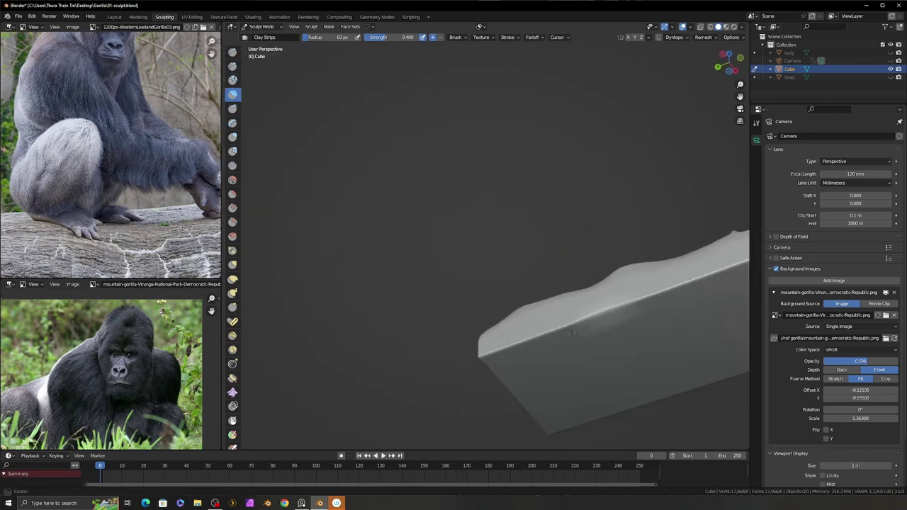
mouse_move(574, 334)
middle_mouse_down()
mouse_move(631, 320)
mouse_move(545, 302)
middle_mouse_up()
mouse_move(607, 278)
middle_mouse_down()
mouse_move(527, 267)
mouse_move(506, 245)
mouse_move(438, 292)
mouse_move(460, 287)
mouse_move(437, 322)
mouse_move(545, 329)
middle_mouse_up()
mouse_move(589, 301)
middle_mouse_down()
mouse_move(552, 337)
mouse_move(458, 323)
mouse_move(425, 304)
mouse_move(479, 347)
middle_mouse_up()
Pull the block's lower-left corner outward and shift its surface with Clay Strips and Crease
key("c")
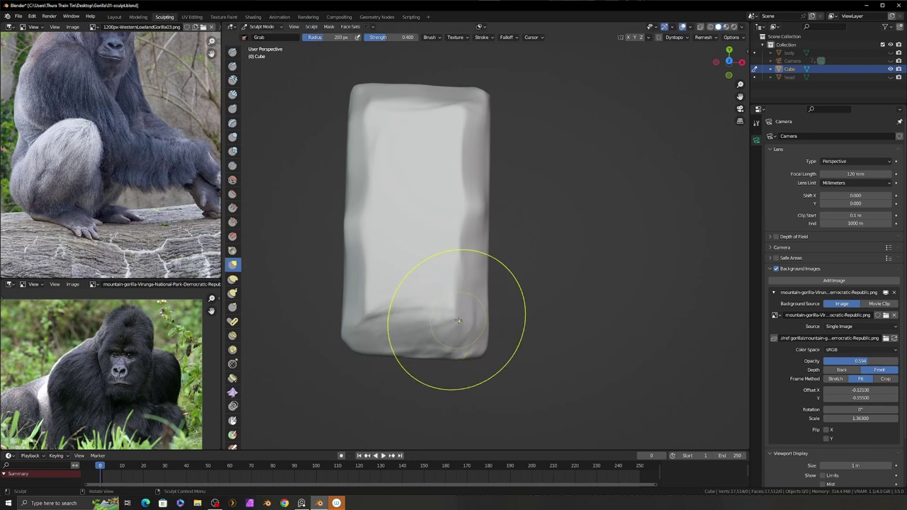
left_click_drag(437, 329, 363, 319)
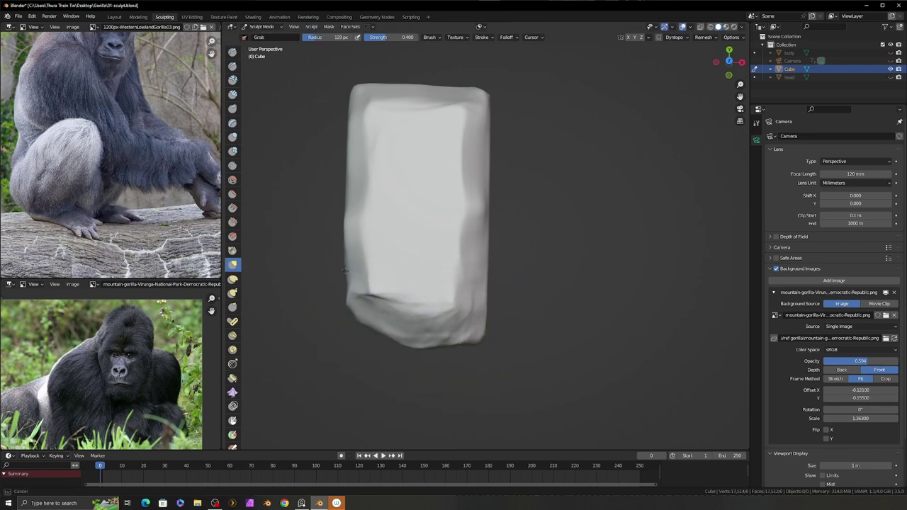
middle_click_drag(348, 228, 374, 159, "shift")
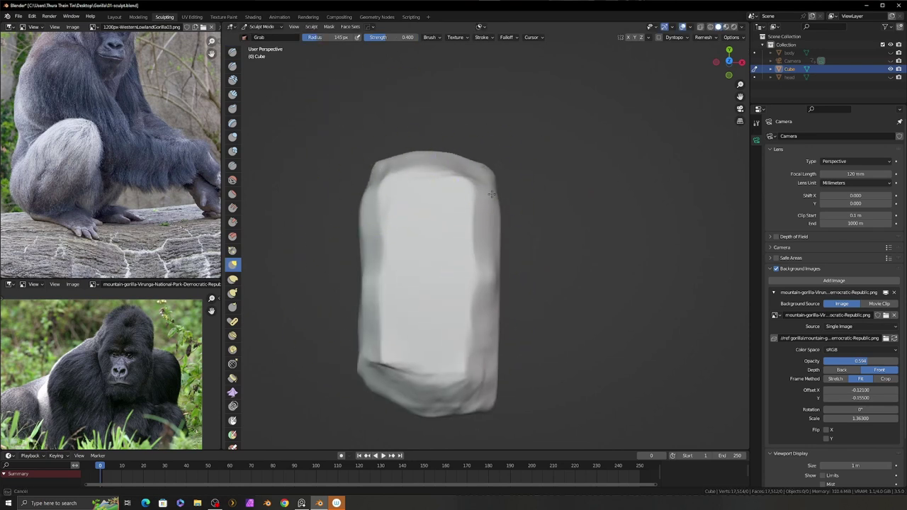
middle_click_drag(482, 311, 434, 272)
key("shift+c")
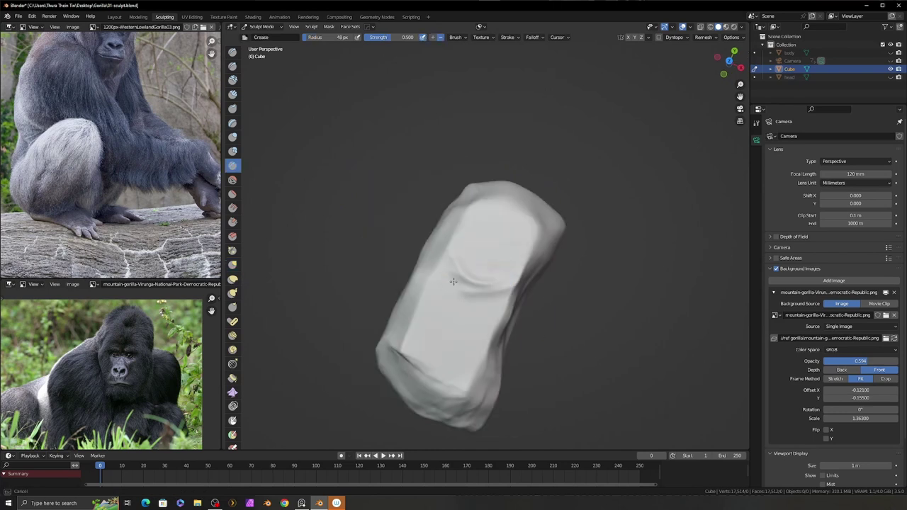
middle_click_drag(453, 218, 482, 241)
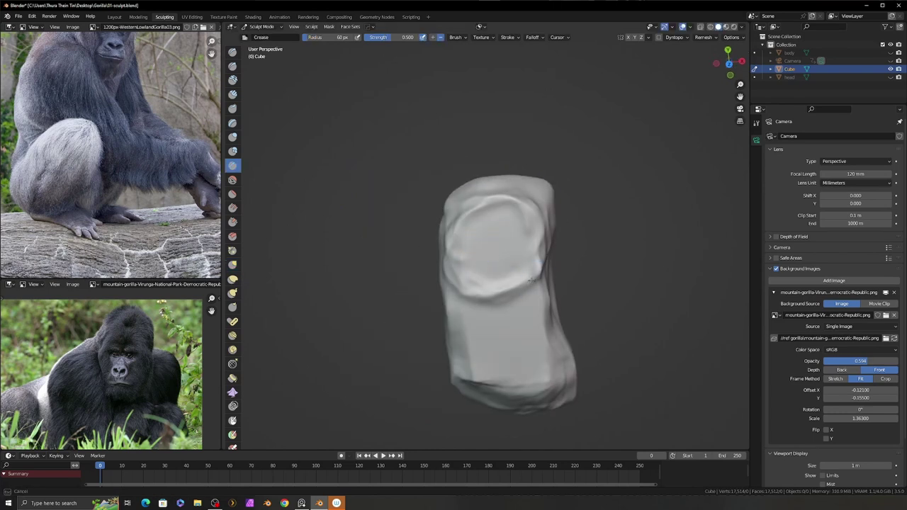
mouse_move(542, 260)
middle_mouse_down()
mouse_move(557, 288)
mouse_move(526, 309)
mouse_move(480, 241)
middle_mouse_up()
Alternate Grab, Clay Strips and Crease brushes on the block, then shrink the brush
key("g")
key("c")
mouse_move(467, 284)
middle_mouse_down()
mouse_move(490, 277)
mouse_move(489, 263)
mouse_move(486, 337)
mouse_move(457, 321)
middle_mouse_up()
key("shift+c")
mouse_move(543, 282)
middle_mouse_down()
mouse_move(531, 243)
mouse_move(486, 259)
mouse_move(559, 248)
mouse_move(550, 243)
middle_mouse_up()
key("g")
key("f")
mouse_move(521, 277)
middle_mouse_down()
mouse_move(496, 263)
mouse_move(385, 274)
mouse_move(468, 366)
mouse_move(396, 333)
mouse_move(556, 273)
mouse_move(604, 314)
mouse_move(471, 336)
mouse_move(486, 319)
mouse_move(512, 315)
middle_mouse_up()
key("c")
key("f")
left_click(604, 313)
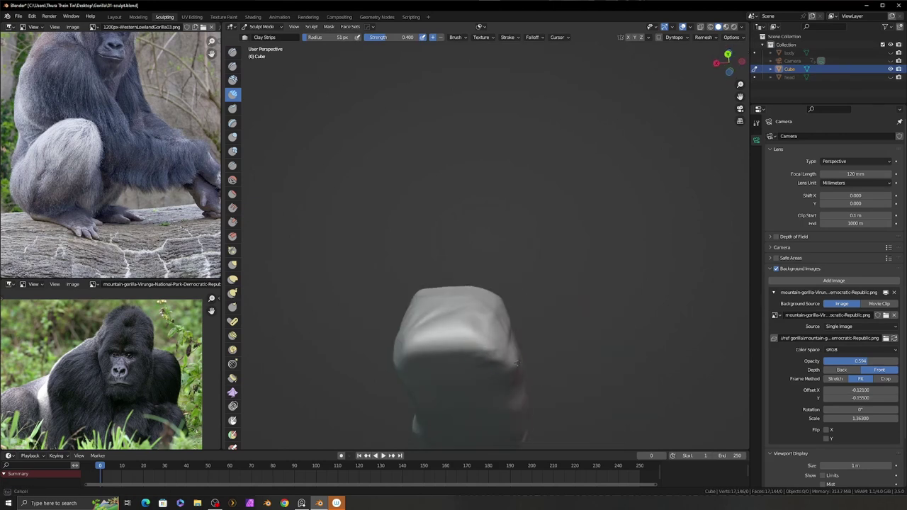
Sculpt the rounded heel and toe bulge from several angles with a larger brush
mouse_move(515, 360)
middle_mouse_down()
mouse_move(468, 358)
mouse_move(515, 344)
mouse_move(377, 312)
mouse_move(442, 374)
mouse_move(484, 309)
mouse_move(455, 303)
mouse_move(539, 374)
middle_mouse_up()
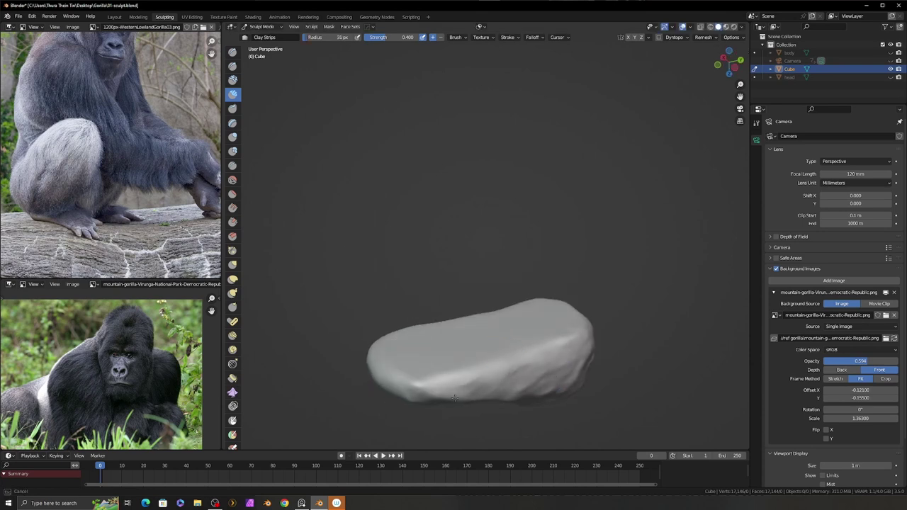
mouse_move(458, 396)
middle_mouse_down()
mouse_move(454, 347)
mouse_move(491, 364)
mouse_move(583, 308)
middle_mouse_up()
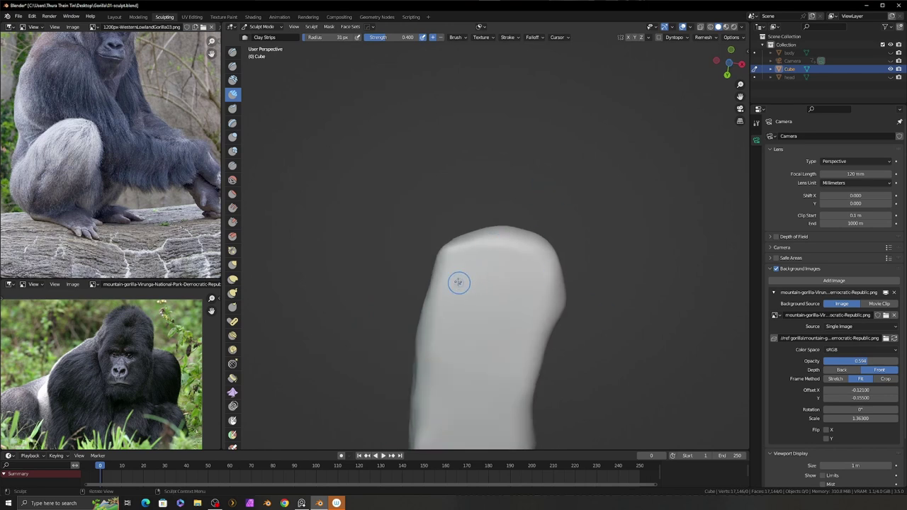
middle_click_drag(477, 268, 499, 255)
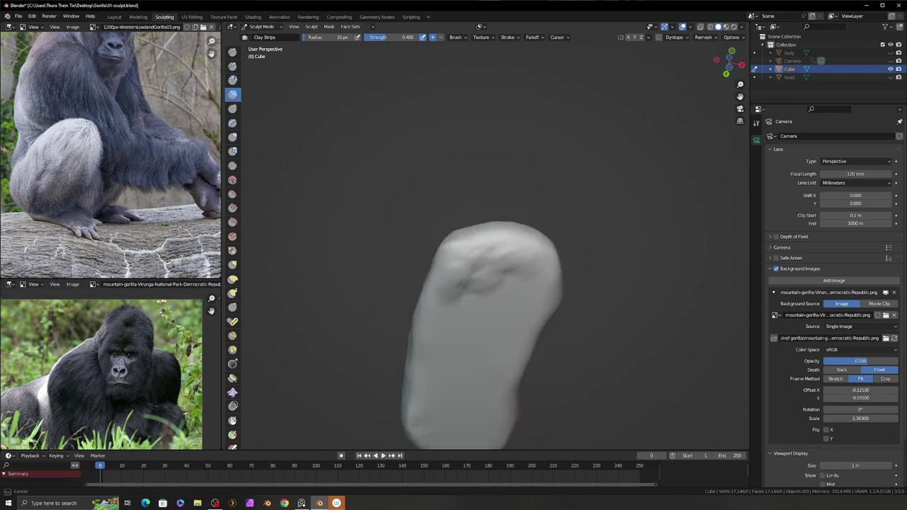
mouse_move(455, 274)
middle_mouse_down()
mouse_move(512, 271)
mouse_move(522, 307)
middle_mouse_up()
middle_click_drag(505, 261, 500, 267)
mouse_move(511, 327)
middle_mouse_down()
mouse_move(487, 285)
mouse_move(510, 298)
middle_mouse_up()
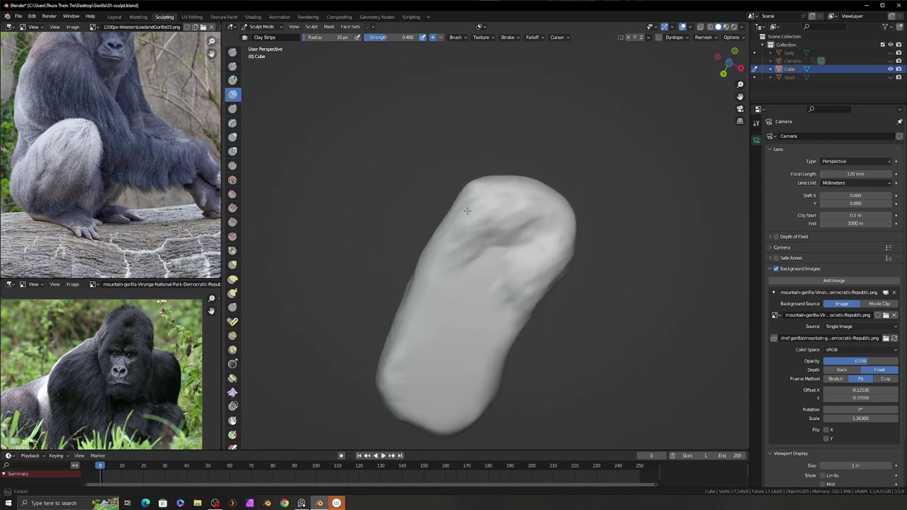
mouse_move(458, 259)
middle_mouse_down()
mouse_move(427, 330)
mouse_move(436, 337)
mouse_move(421, 379)
middle_mouse_up()
key("f")
left_click(438, 339)
mouse_move(474, 354)
middle_mouse_down()
mouse_move(469, 285)
mouse_move(536, 329)
middle_mouse_up()
Refine the foot shape with Grab and Clay Strips before leaving Sculpt Mode
key("f")
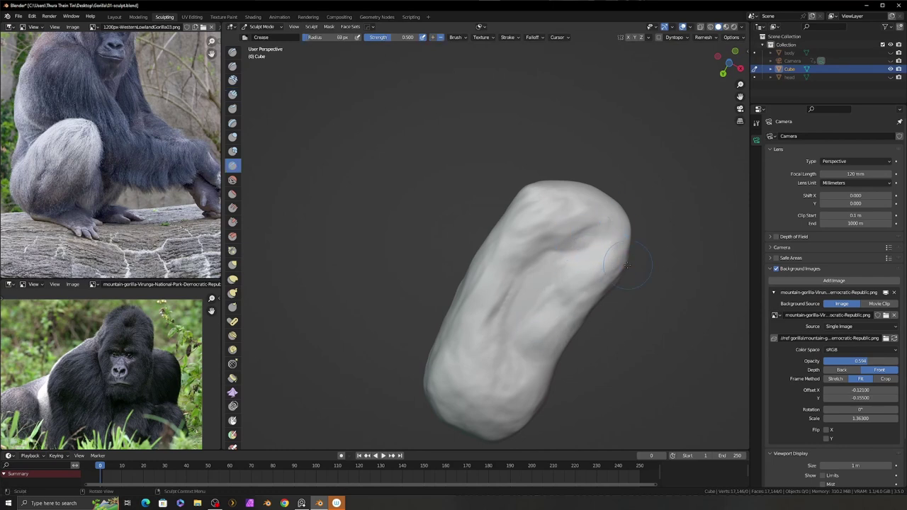
middle_click_drag(600, 265, 577, 283)
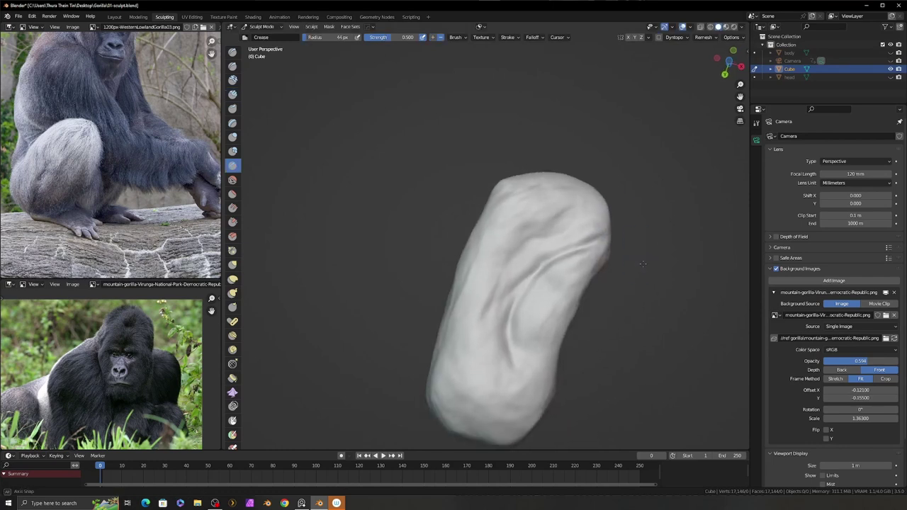
key("g")
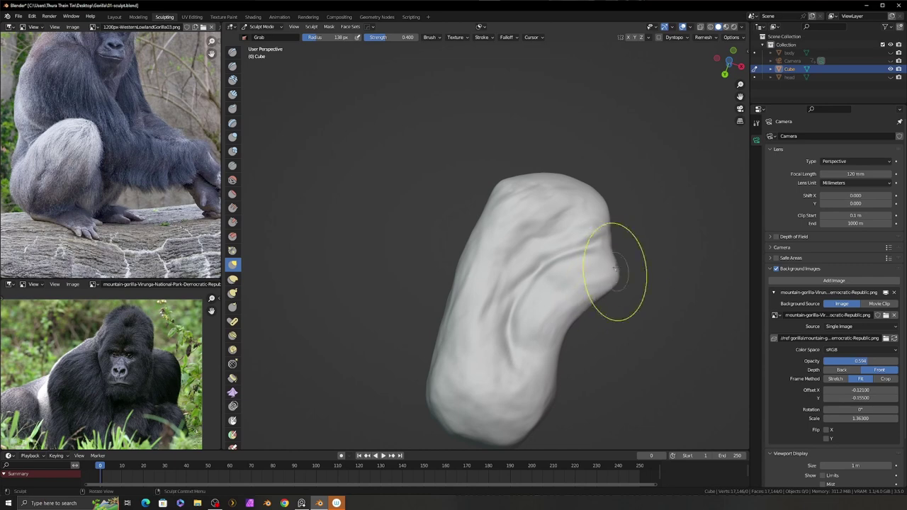
mouse_move(612, 258)
middle_mouse_down()
mouse_move(601, 284)
mouse_move(618, 246)
mouse_move(534, 273)
mouse_move(554, 259)
mouse_move(546, 213)
mouse_move(576, 244)
mouse_move(557, 234)
mouse_move(564, 253)
mouse_move(628, 255)
mouse_move(632, 264)
middle_mouse_up()
scroll(534, 273, "up", 3)
key("c")
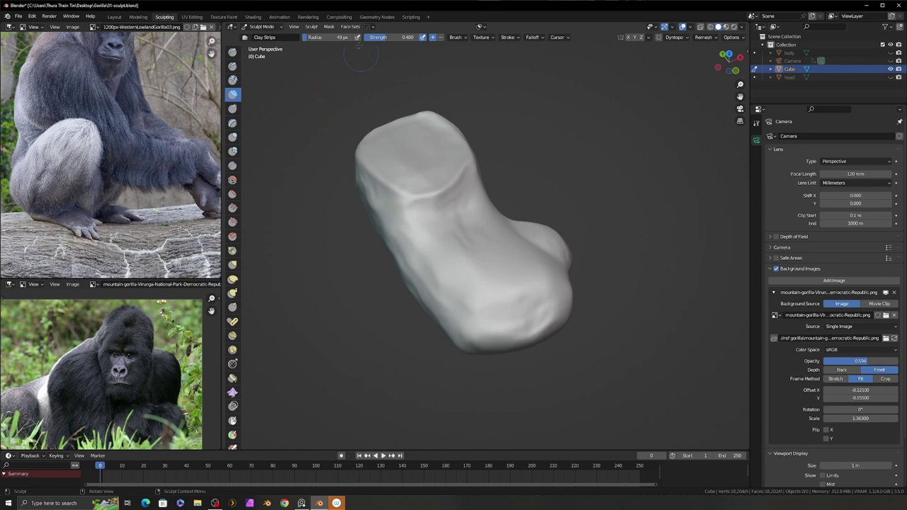
left_click(262, 26)
Return to Object Mode and add a cylinder mesh for a toe
left_click(264, 36)
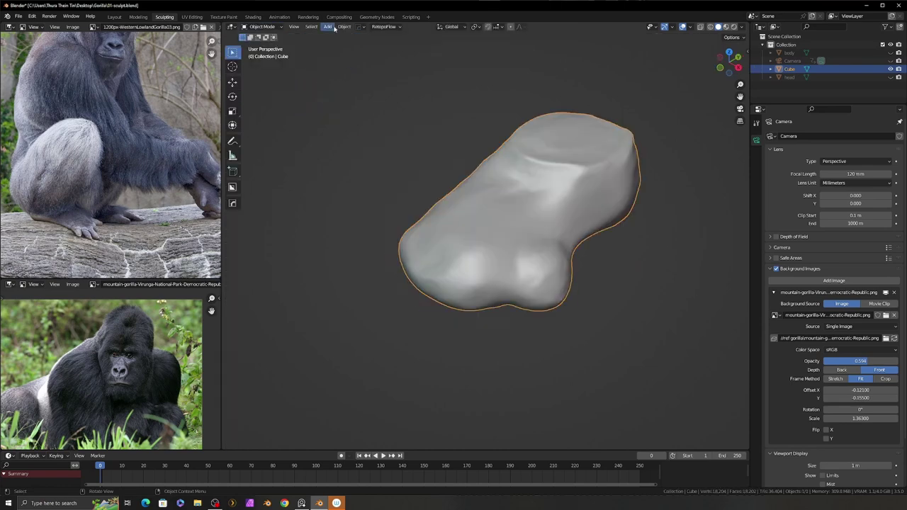
left_click(327, 26)
mouse_move(339, 36)
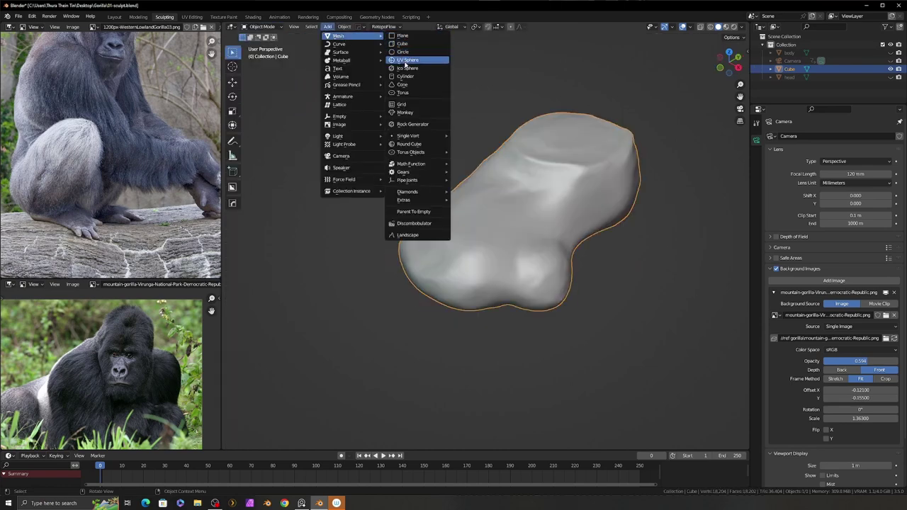
left_click(405, 76)
scroll(590, 246, "down", 4)
key("KP_3")
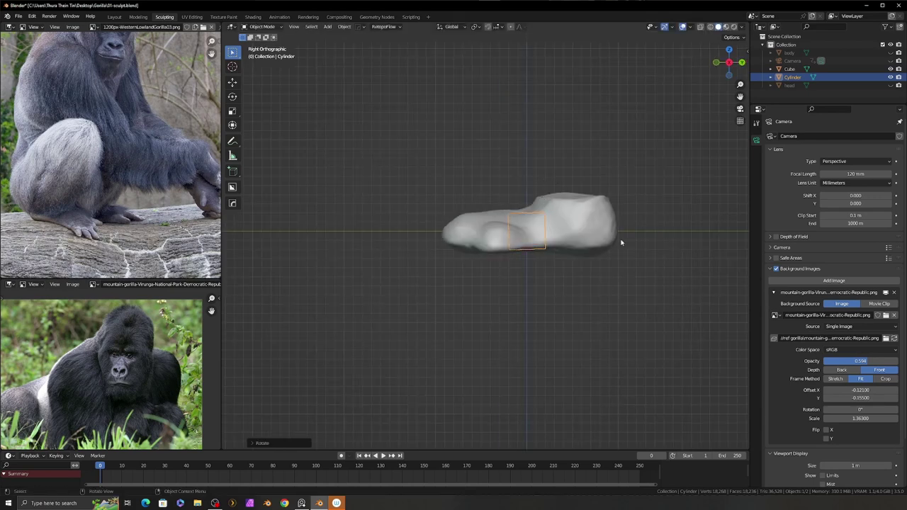
Move the cylinder beside the foot and rotate it to lie horizontally
key("KP_7")
key("g")
left_click(485, 289)
scroll(567, 269, "up", 6)
key("KP_3")
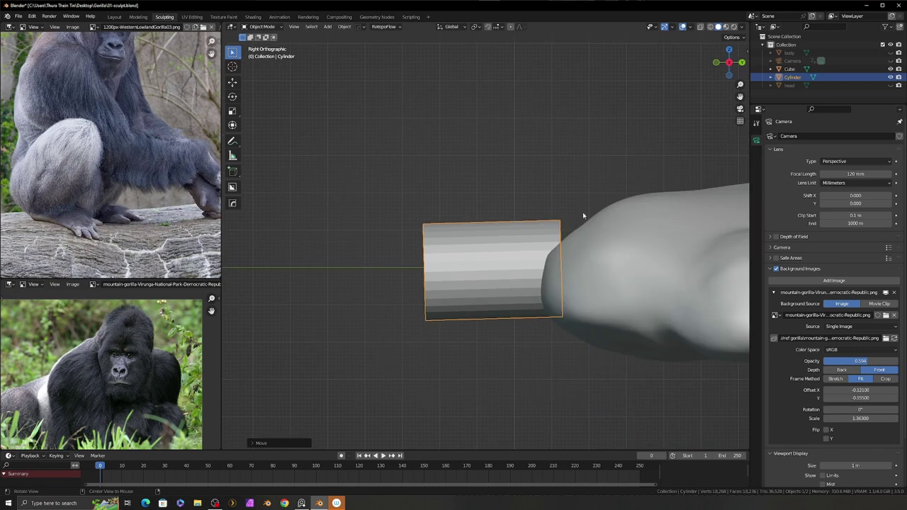
key("r")
left_click(623, 259)
mouse_move(624, 259)
middle_mouse_down()
mouse_move(617, 352)
mouse_move(547, 277)
mouse_move(618, 260)
mouse_move(571, 303)
mouse_move(547, 312)
mouse_move(574, 304)
mouse_move(540, 319)
mouse_move(658, 121)
mouse_move(634, 84)
mouse_move(496, 64)
middle_mouse_up()
key("KP_3")
Scale the cylinder down to toe size and apply all its transforms
key("s")
left_click(567, 287)
key("ctrl+a")
left_click(541, 295)
Shade the cylinder smooth and switch it into Sculpt Mode
left_click(262, 26)
left_click(268, 54)
key("ctrl+Tab")
left_click(453, 278)
middle_click_drag(453, 278, 496, 256)
left_click(262, 26)
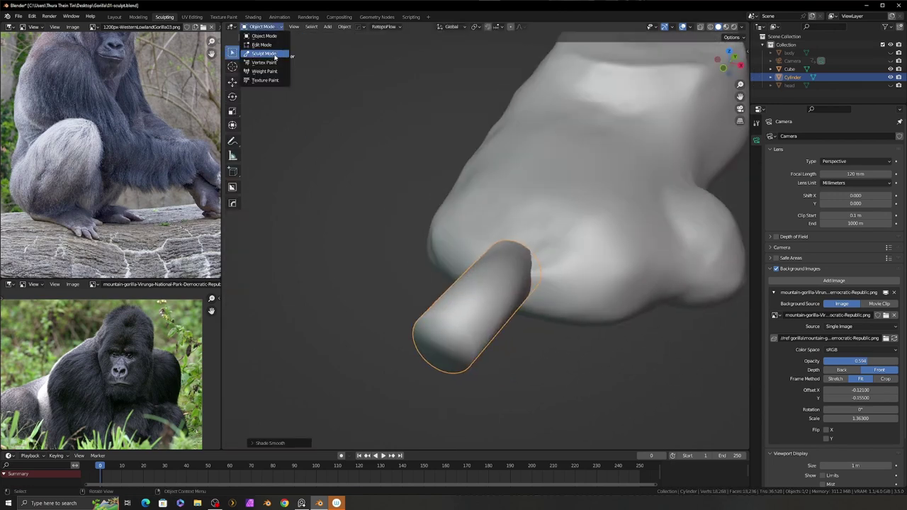
Voxel-remesh the cylinder in Sculpt Mode at 0.00597 m
left_click(267, 55)
key("shift+r")
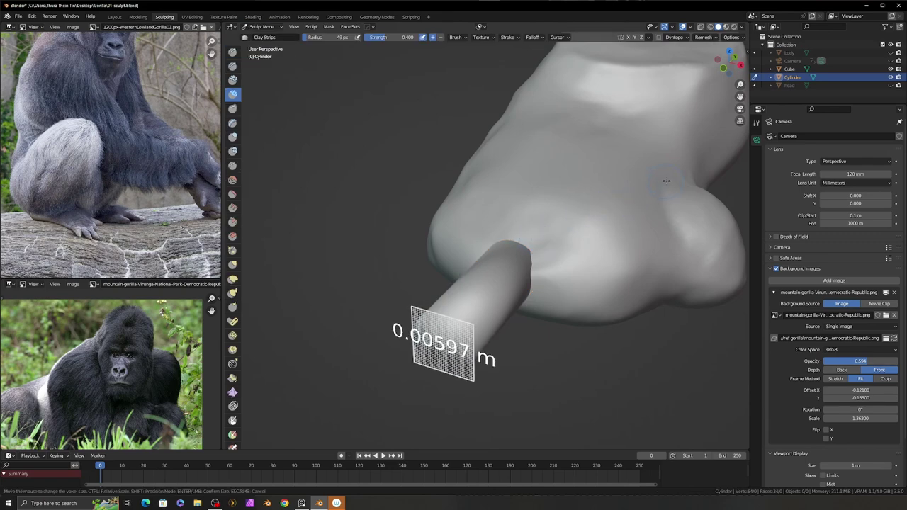
left_click(685, 173)
mouse_move(685, 173)
middle_mouse_down()
mouse_move(473, 332)
mouse_move(540, 281)
mouse_move(525, 283)
mouse_move(566, 261)
middle_mouse_up()
scroll(129, 207, "up", 5)
scroll(130, 208, "up", 3)
Carve creases and add clay strips on the cylinder, isolating it in local view
key("shift+c")
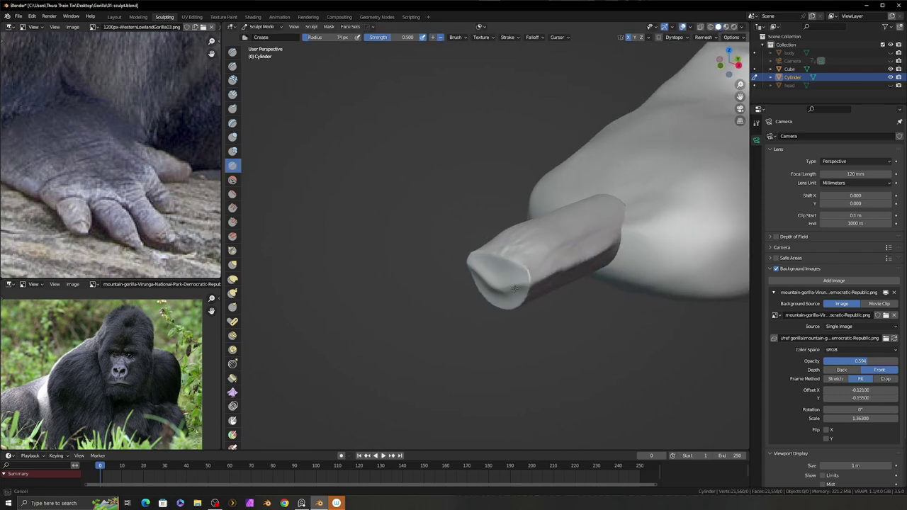
mouse_move(498, 286)
middle_mouse_down()
mouse_move(499, 319)
mouse_move(418, 335)
mouse_move(538, 240)
mouse_move(457, 39)
mouse_move(482, 209)
middle_mouse_up()
key("c")
key("KP_Divide")
middle_click_drag(552, 233, 540, 236)
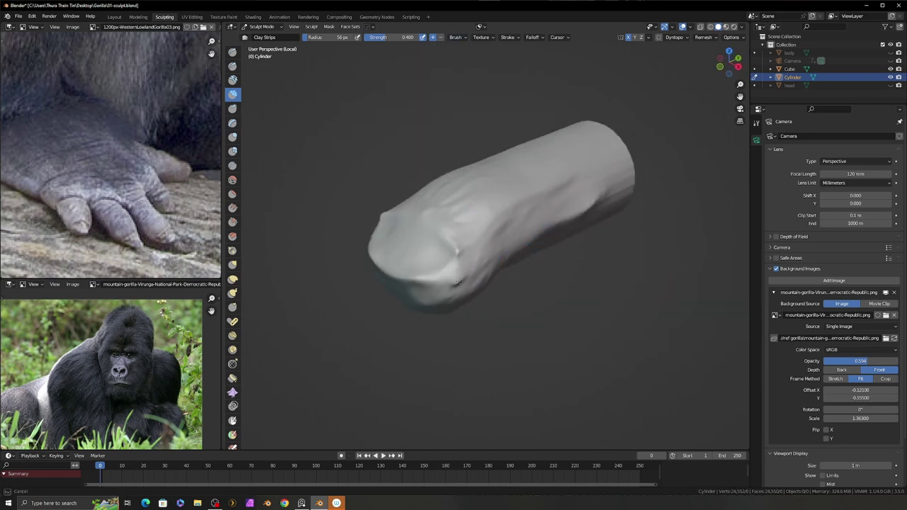
middle_click_drag(468, 279, 517, 290)
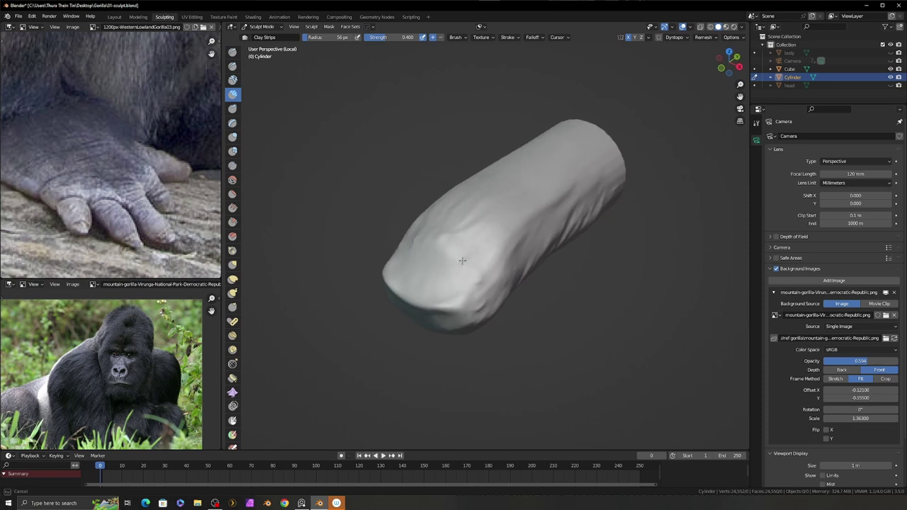
middle_click_drag(466, 239, 627, 199)
mouse_move(618, 255)
middle_mouse_down()
mouse_move(610, 273)
mouse_move(587, 263)
middle_mouse_up()
Resize the Grab brush to pull the toe's shape, then add clay and creases
key("g")
key("f")
left_click(571, 260)
key("c")
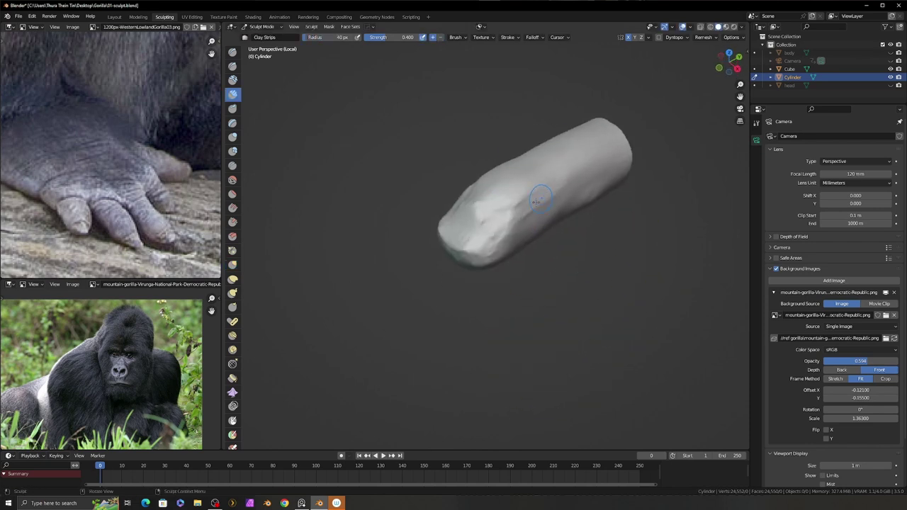
middle_click_drag(482, 224, 488, 241)
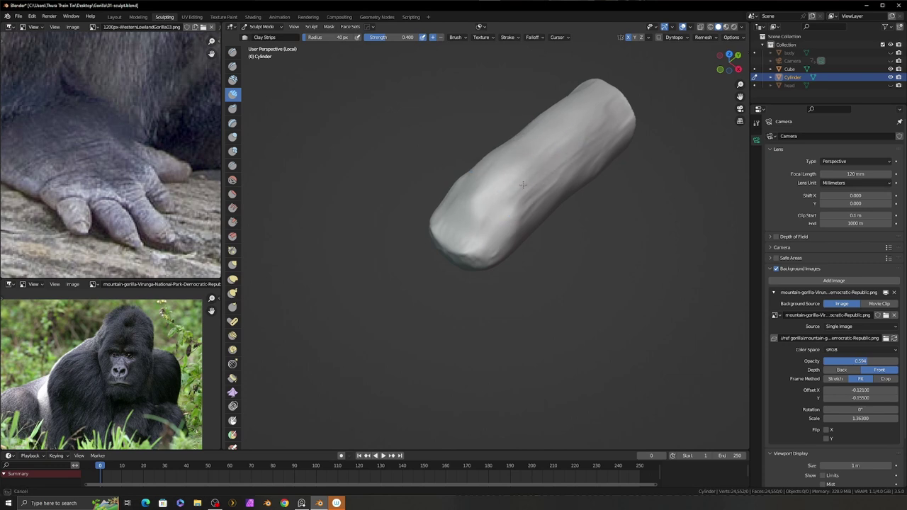
mouse_move(574, 156)
middle_mouse_down()
mouse_move(541, 188)
mouse_move(623, 185)
mouse_move(522, 275)
mouse_move(560, 255)
mouse_move(589, 262)
mouse_move(563, 281)
mouse_move(597, 320)
middle_mouse_up()
key("shift+c")
Carve knuckle folds and a toenail using Grab, Clay Strips and Crease brushes
key("g")
key("c")
key("shift+c")
key("c")
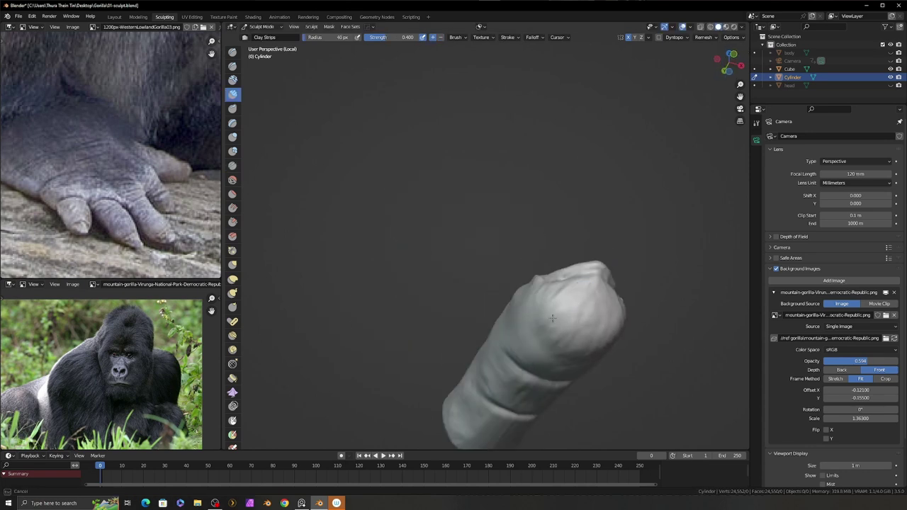
mouse_move(541, 323)
middle_mouse_down()
mouse_move(505, 372)
mouse_move(598, 346)
middle_mouse_up()
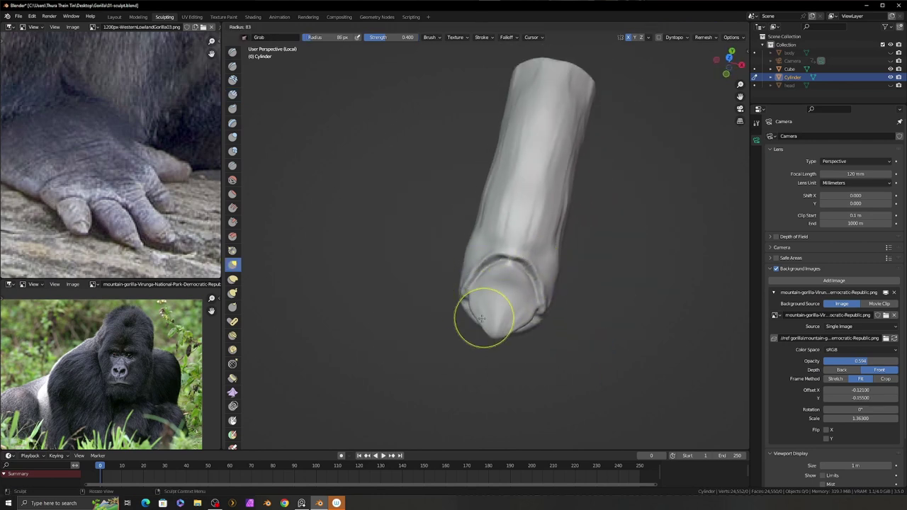
middle_click_drag(539, 284, 597, 330)
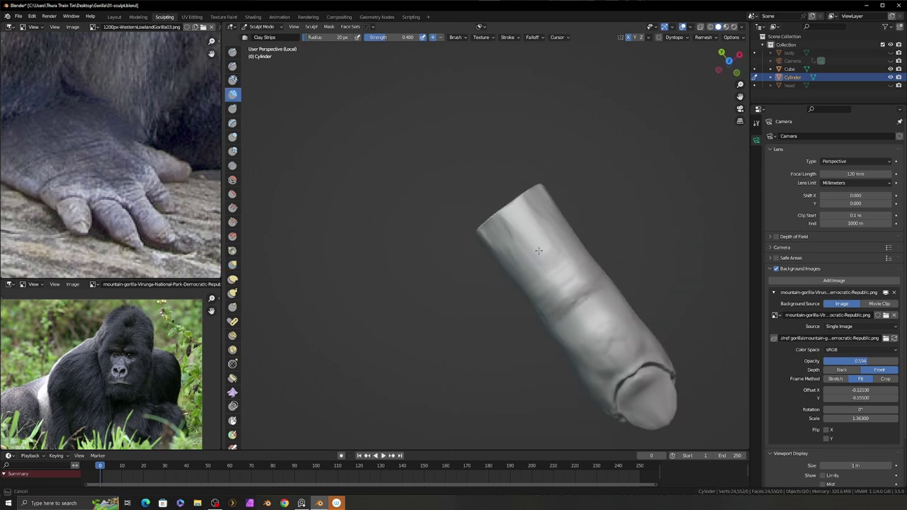
middle_click_drag(557, 306, 563, 270)
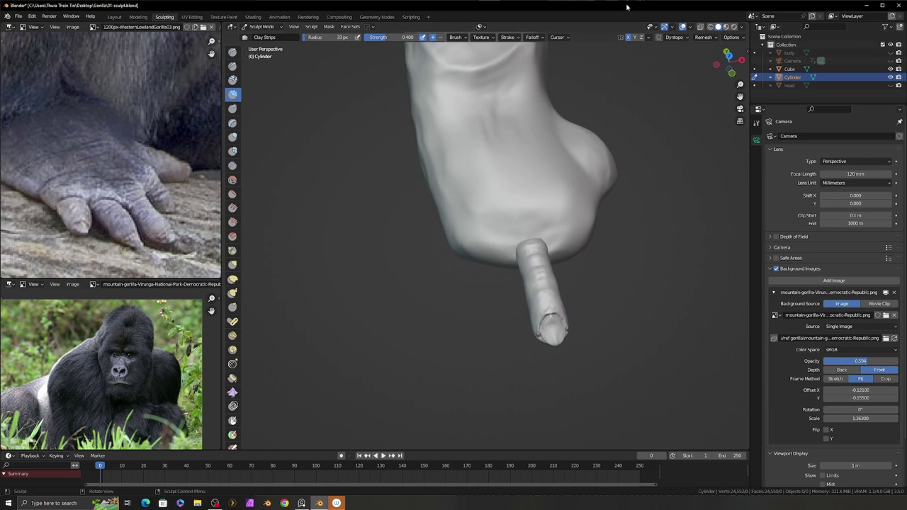
Switch to Object Mode, go to top view, and move the toe into place on the foot
left_click(262, 26)
left_click(268, 34)
key("KP_7")
key("g")
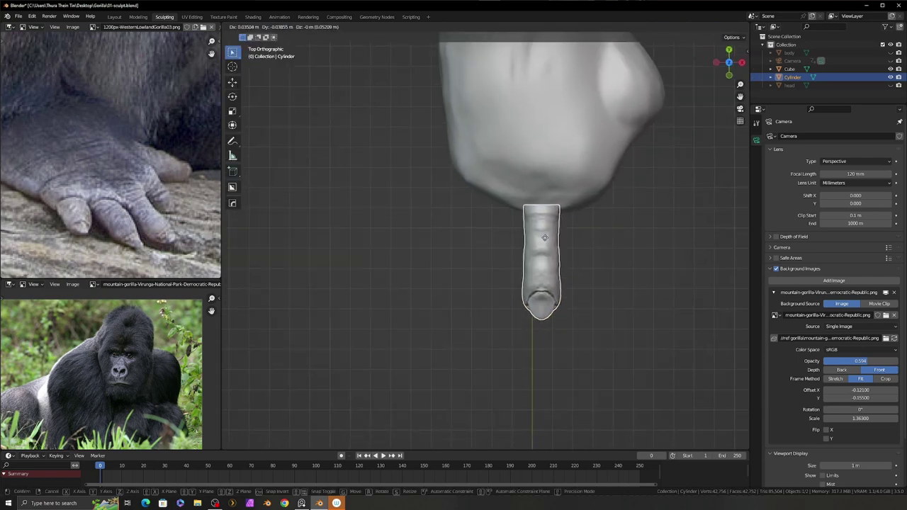
left_click(544, 235)
middle_click_drag(544, 235, 480, 319)
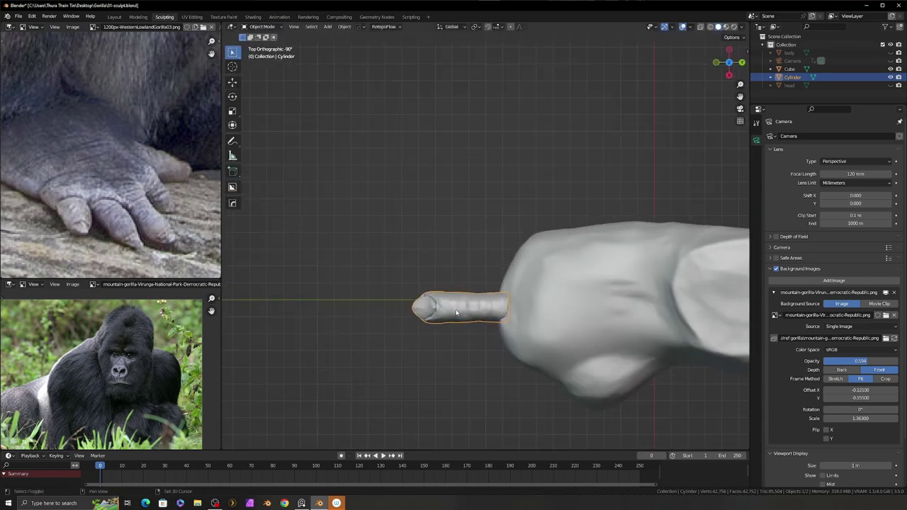
Duplicate the toe and place the rotated copy just below the first
key("shift+d")
left_click(516, 364)
key("r")
left_click(526, 366)
middle_click_drag(527, 366, 545, 333)
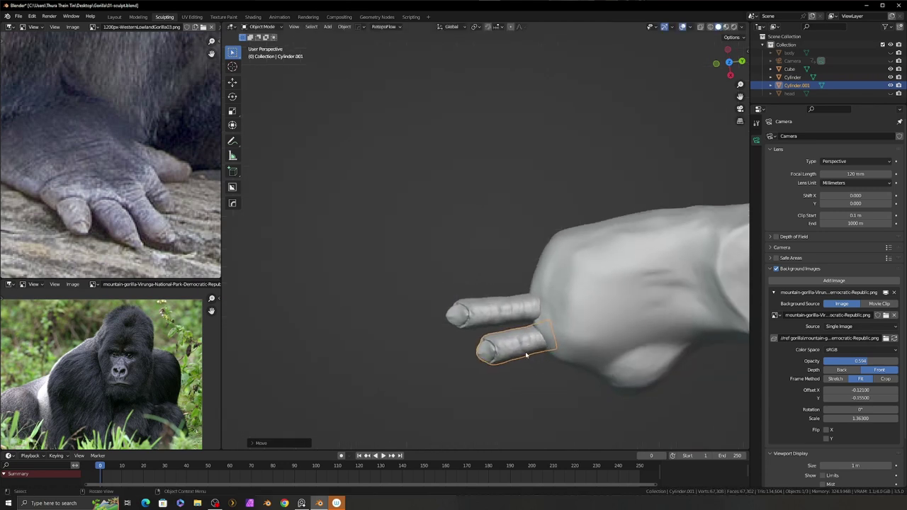
Add a third toe above the others and a slightly smaller fourth toe
key("shift+d")
left_click(565, 301)
key("shift+d")
left_click(573, 273)
key("s")
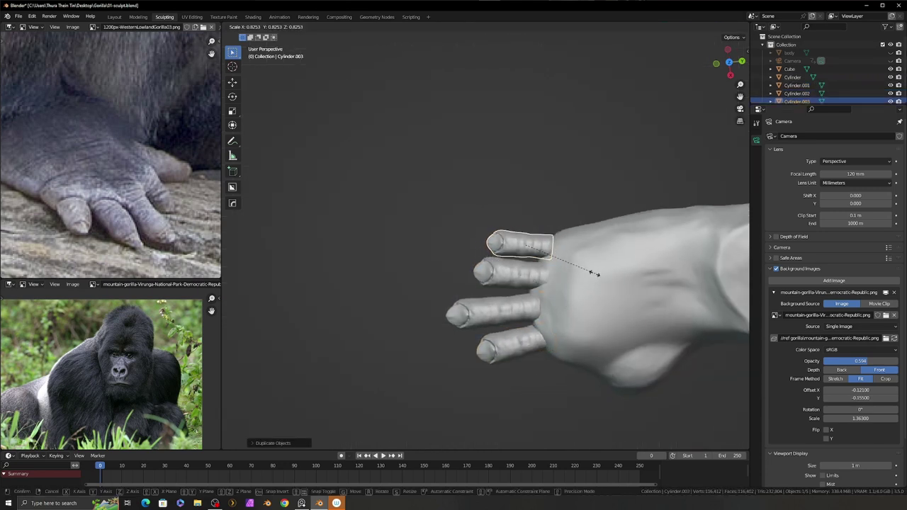
left_click(581, 284)
middle_click_drag(581, 283, 496, 273)
Duplicate the original toe as the big toe and rotate it outward
left_click(496, 274)
middle_click_drag(523, 314, 560, 256)
key("shift+d")
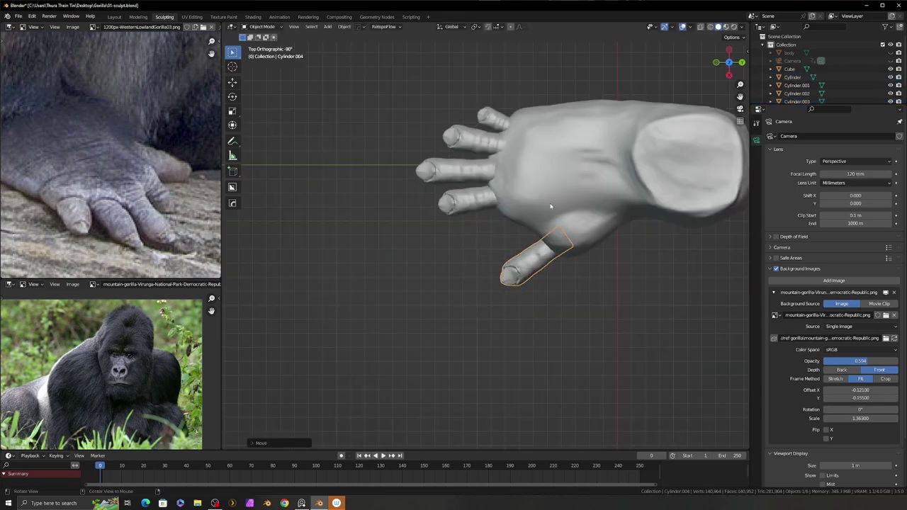
key("KP_3")
key("r")
left_click(590, 297)
key("KP_7")
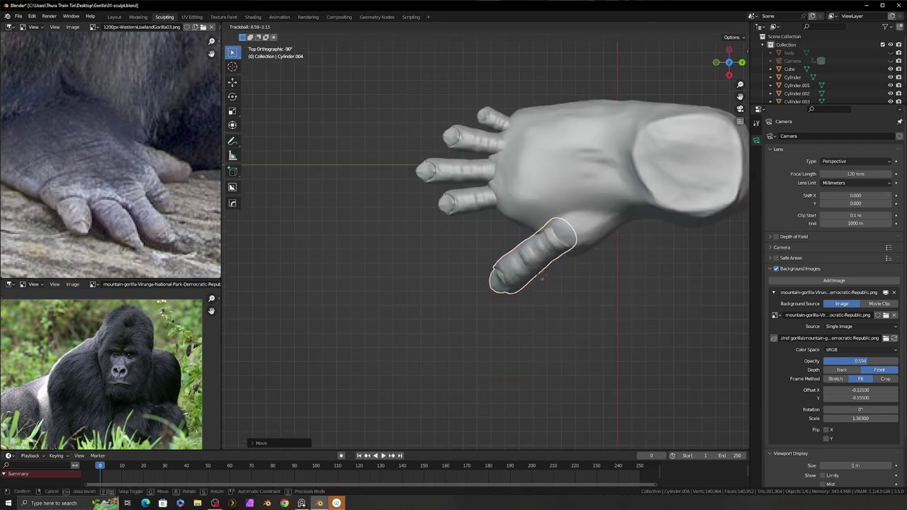
left_click(567, 279)
middle_click_drag(566, 279, 451, 288)
Fine-tune the big toe's rotation and select the fourth toe
key("shift+space")
key("r")
left_click(536, 322)
scroll(451, 289, "down", 2)
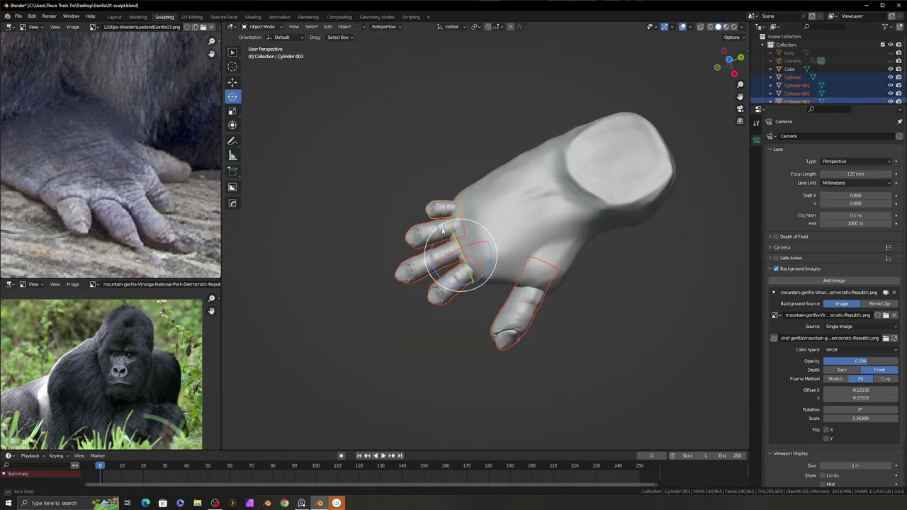
left_click(442, 232)
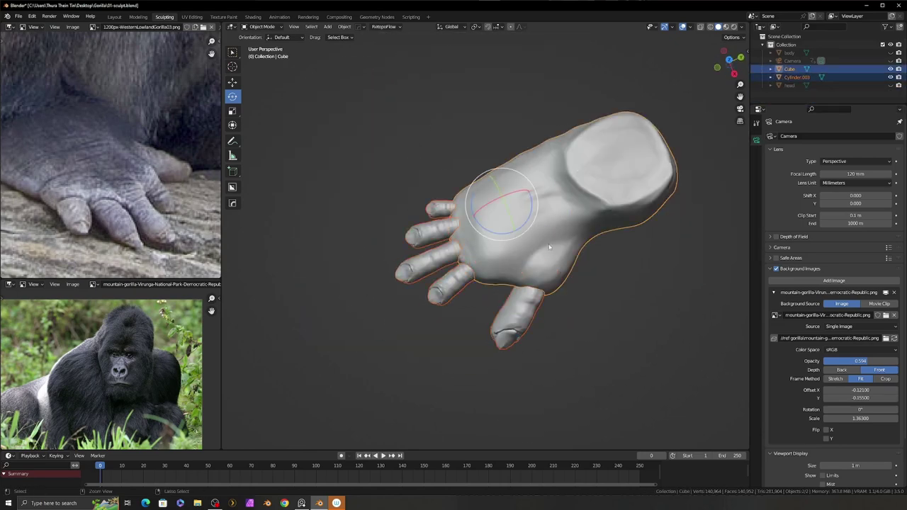
Switch the foot into Sculpt Mode and show its mesh wireframe
key("n")
middle_click_drag(549, 239, 379, 140)
left_click(379, 140)
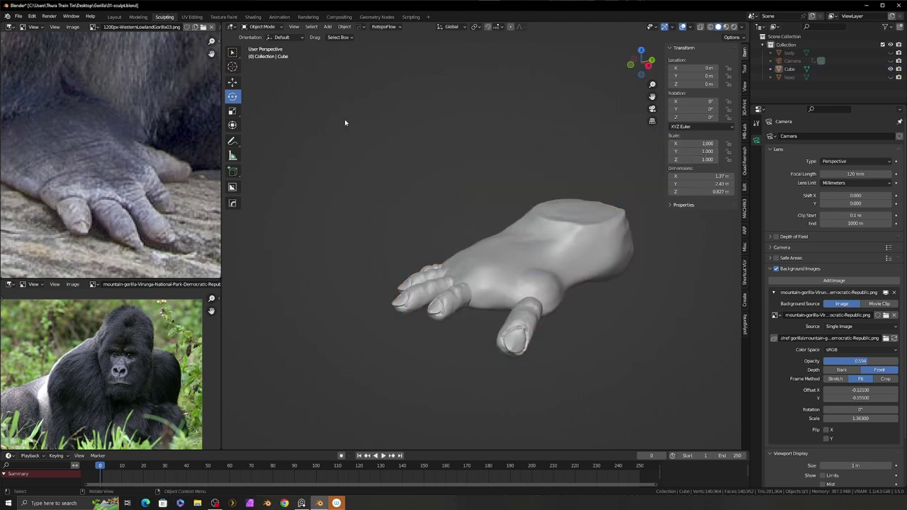
left_click(267, 55)
middle_click_drag(266, 55, 294, 42)
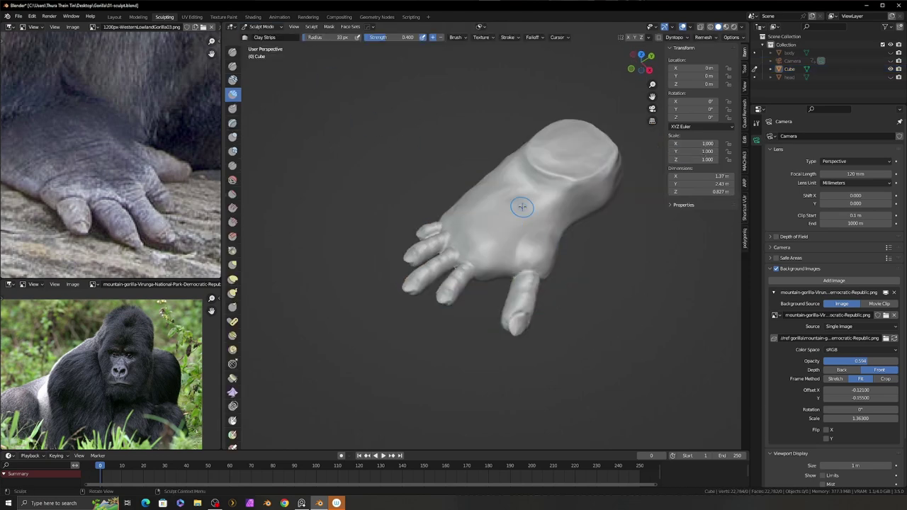
mouse_move(522, 206)
middle_mouse_down()
mouse_move(581, 309)
mouse_move(521, 287)
middle_mouse_up()
scroll(560, 269, "up", 3)
key("shift+alt+z")
Voxel-remesh the foot using a sampled voxel size, then hide the wireframe overlay
left_click(704, 37)
left_click(703, 37)
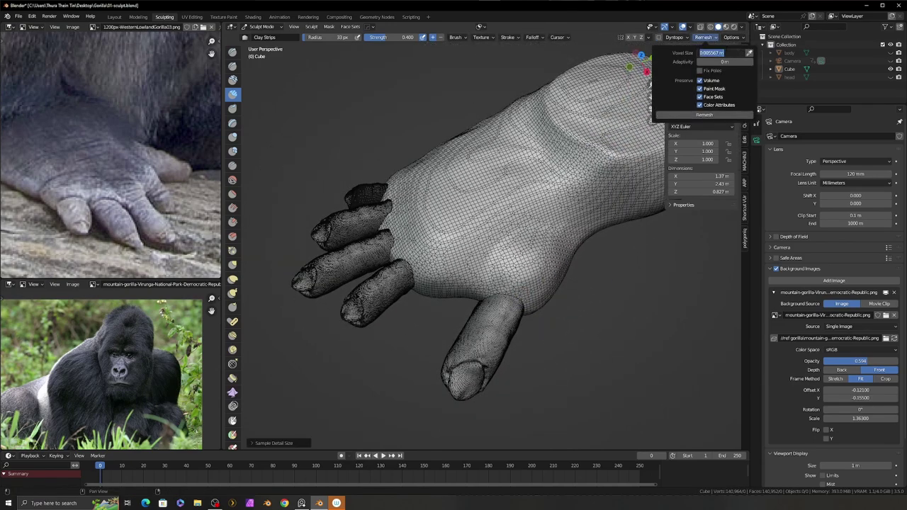
key("Return")
key("ctrl+r")
mouse_move(567, 311)
middle_mouse_down()
mouse_move(596, 321)
mouse_move(504, 302)
mouse_move(498, 389)
mouse_move(550, 323)
mouse_move(547, 299)
mouse_move(528, 328)
mouse_move(488, 343)
mouse_move(575, 325)
middle_mouse_up()
key("shift+alt+z")
Sculpt wrinkles across the top of the foot with the Clay Strips brush
middle_click_drag(531, 262, 547, 251)
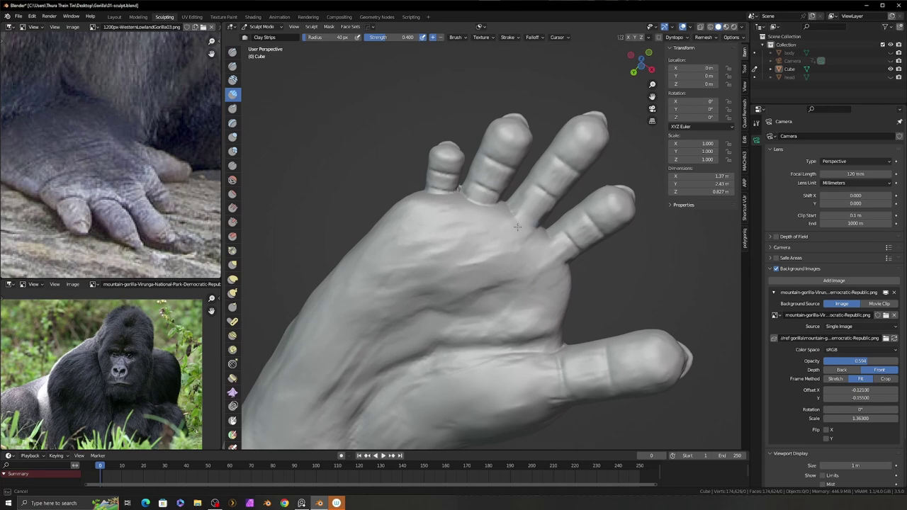
middle_click_drag(447, 197, 487, 156)
middle_click_drag(437, 186, 488, 190)
key("c")
middle_click_drag(536, 258, 556, 250)
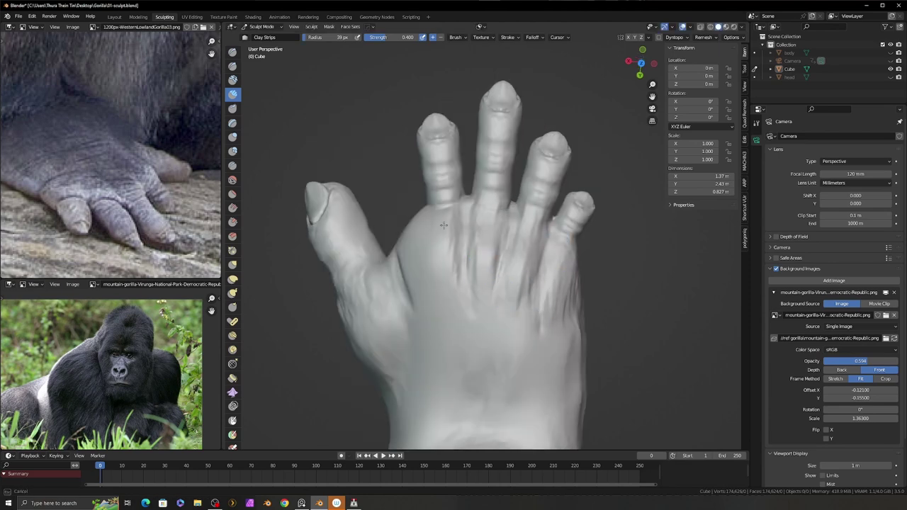
middle_click_drag(441, 198, 486, 283)
Shape the sole and back of the foot with resized Grab and Clay Strips brushes
key("g")
key("f")
key("c")
key("f")
mouse_move(495, 352)
middle_mouse_down()
mouse_move(535, 267)
mouse_move(508, 204)
mouse_move(496, 234)
mouse_move(478, 227)
mouse_move(461, 237)
mouse_move(472, 263)
mouse_move(401, 213)
mouse_move(395, 141)
mouse_move(466, 174)
mouse_move(441, 180)
middle_mouse_up()
scroll(491, 242, "up", 2)
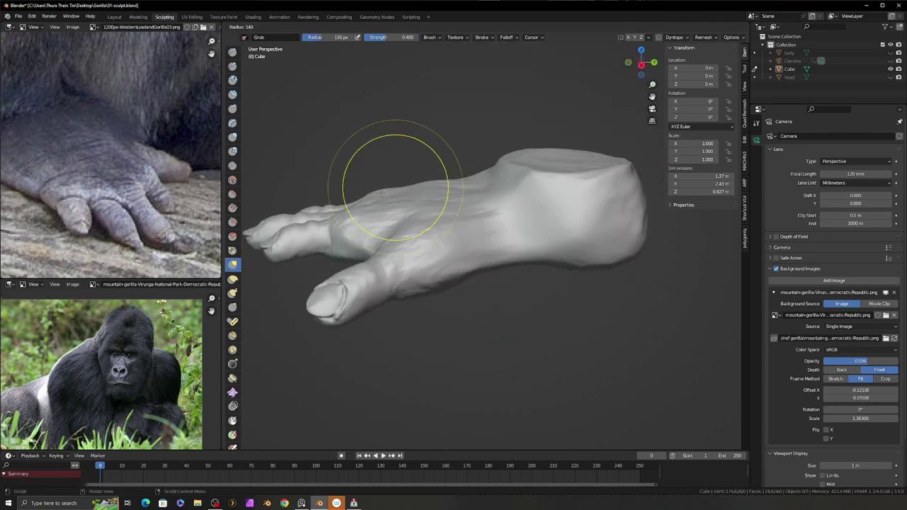
mouse_move(380, 193)
middle_mouse_down()
mouse_move(546, 277)
mouse_move(516, 168)
mouse_move(481, 142)
middle_mouse_up()
scroll(116, 164, "up", 2)
scroll(116, 164, "down", 2)
middle_click_drag(496, 241, 577, 320)
Lengthen the foot by dragging its unmasked front with the Move transform tool
key("shift+space")
left_click(557, 284)
key("shift+space")
left_click(564, 347)
left_click_drag(552, 266, 560, 241)
middle_click_drag(560, 241, 498, 287)
Clear the wrist mask, add more clay strips on the back, and return to Object Mode
key("alt+m")
key("c")
mouse_move(497, 235)
middle_mouse_down()
mouse_move(510, 326)
mouse_move(525, 297)
mouse_move(520, 317)
mouse_move(449, 296)
mouse_move(493, 241)
mouse_move(496, 172)
mouse_move(613, 88)
middle_mouse_up()
key("f")
key("ctrl+Tab")
Unhide the gorilla body in the Outliner and bring the view to its leg
left_click(891, 53)
middle_click_drag(637, 156, 586, 324)
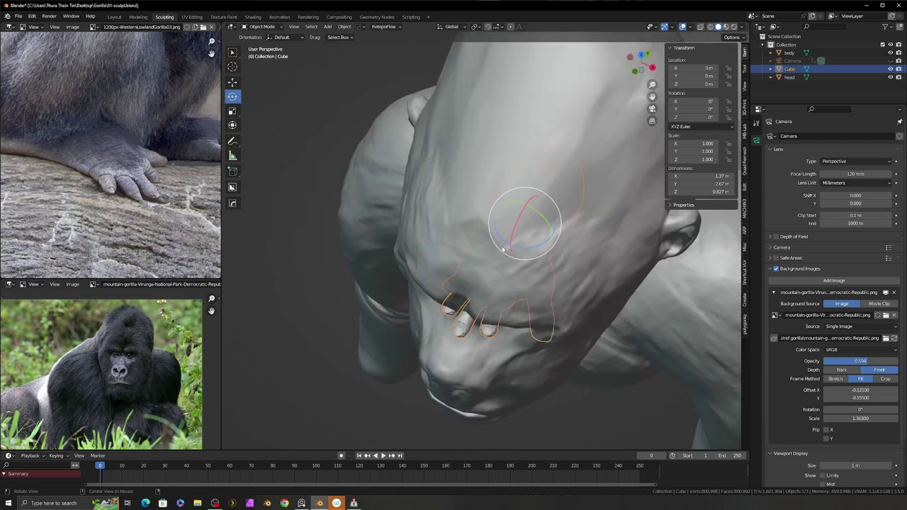
middle_click_drag(437, 196, 440, 269)
scroll(397, 213, "down", 5)
Reposition the foot, scale it up, and tilt it in side view to match the leg
key("g")
left_click(368, 266)
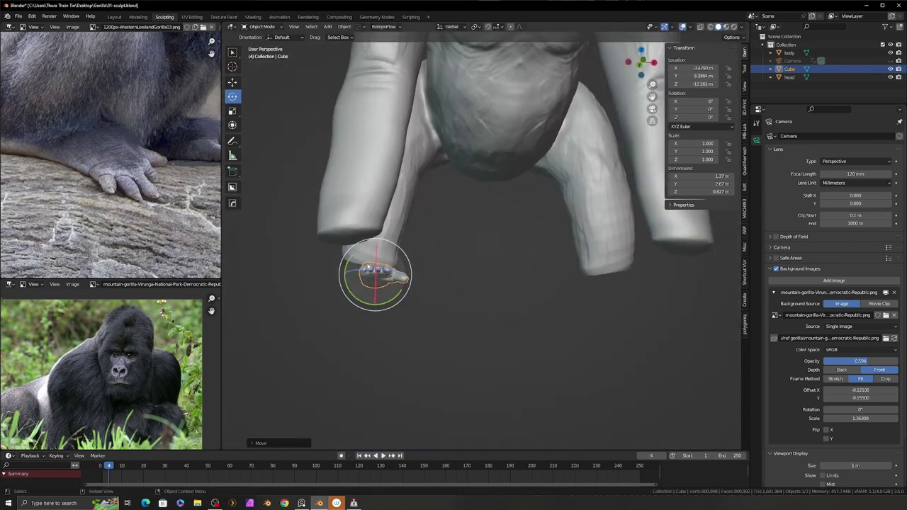
key("ctrl+KP_3")
key("s")
left_click(564, 369)
key("r")
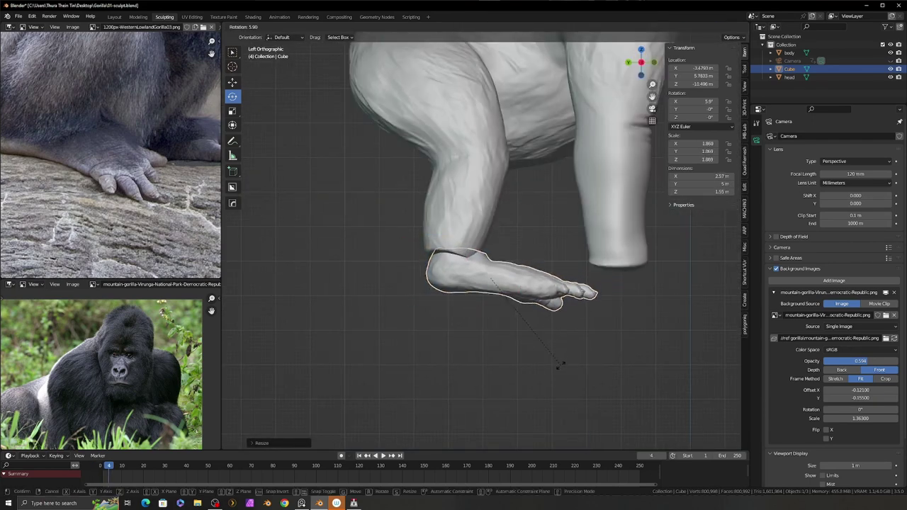
left_click(561, 368)
middle_click_drag(560, 367, 507, 347)
Move and nudge the foot so it sits beneath the gorilla's hind leg
key("g")
left_click(511, 344)
left_click_drag(478, 270, 474, 276)
middle_click_drag(473, 276, 510, 283)
key("g")
left_click(553, 293)
key("Home")
middle_click_drag(453, 333, 757, 312)
Apply all transforms to the foot Cube
key("ctrl+a")
left_click(496, 362)
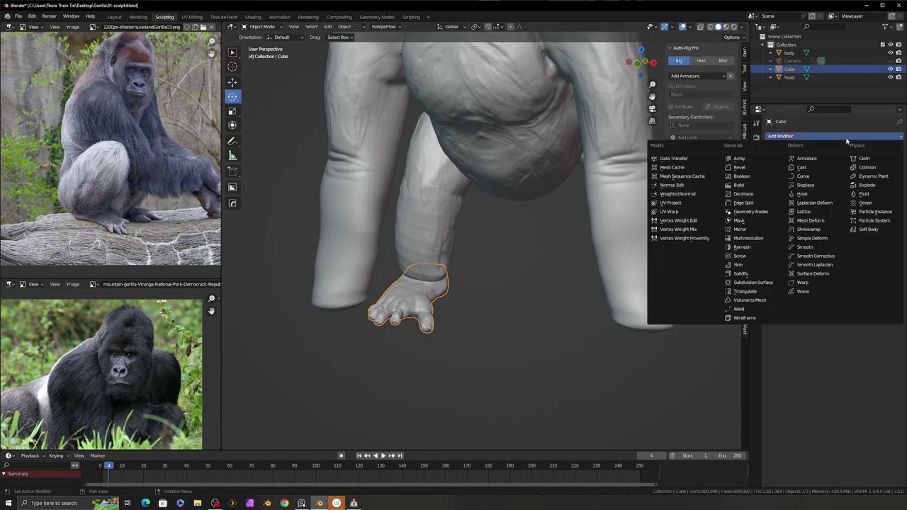
left_click(751, 231)
middle_click_drag(751, 232, 531, 326)
scroll(456, 309, "up", 4)
Orbit to the near hind leg and switch the gorilla body into Sculpt Mode via Ctrl+Tab
middle_click_drag(478, 346, 461, 362)
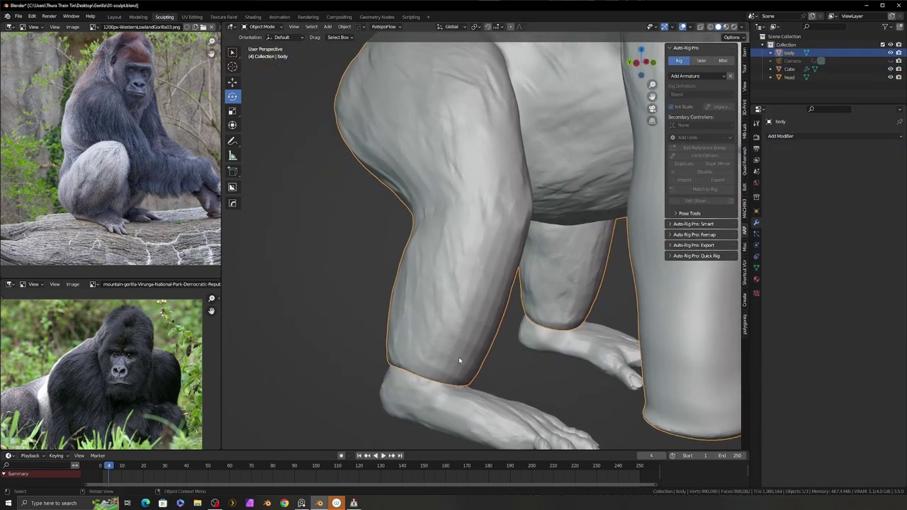
key("ctrl+Tab")
left_click(469, 398)
mouse_move(480, 399)
middle_mouse_down()
mouse_move(484, 370)
mouse_move(443, 368)
mouse_move(435, 354)
mouse_move(496, 333)
mouse_move(591, 355)
mouse_move(426, 340)
mouse_move(464, 369)
mouse_move(321, 352)
middle_mouse_up()
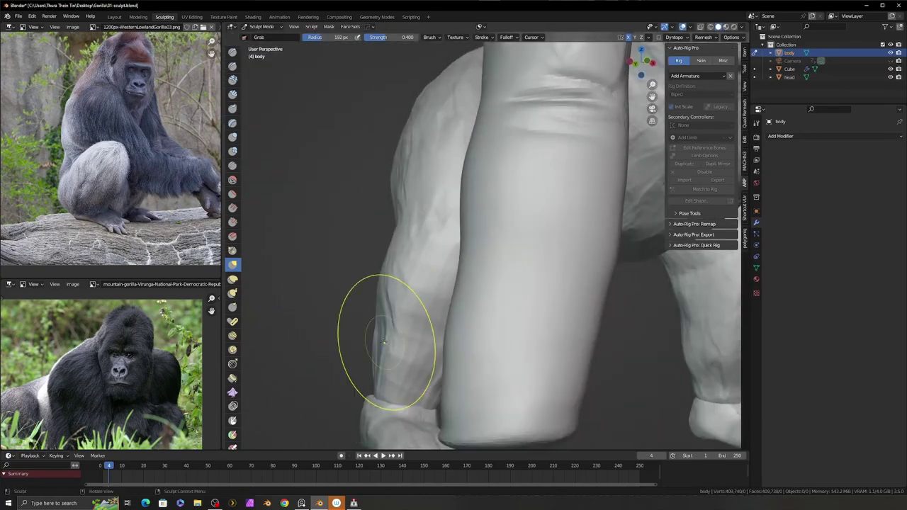